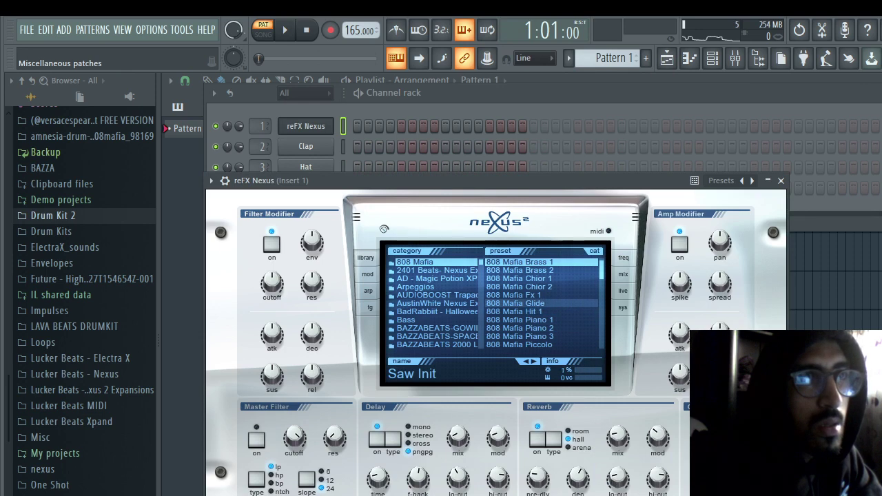
# Step: Load the 808 Mafia Glide preset in reFX Nexus and open the channel's piano roll
pyautogui.click(517, 303)
pyautogui.rightClick(330, 124)
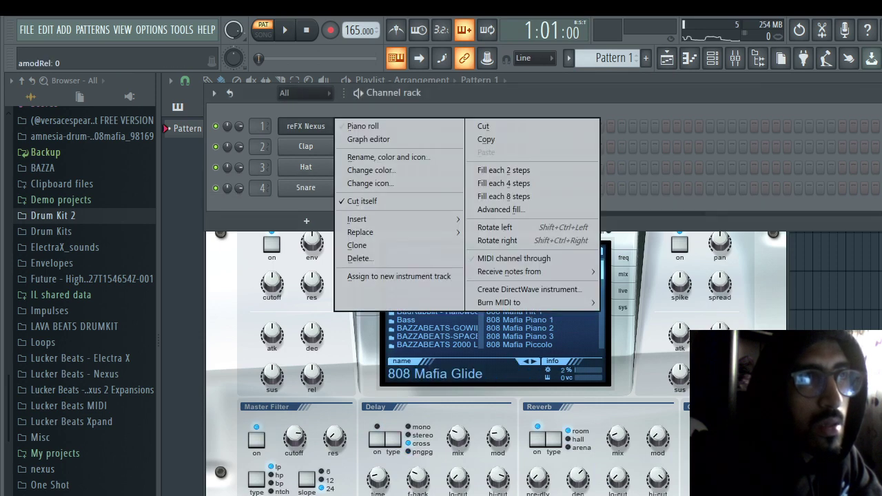
pyautogui.click(365, 126)
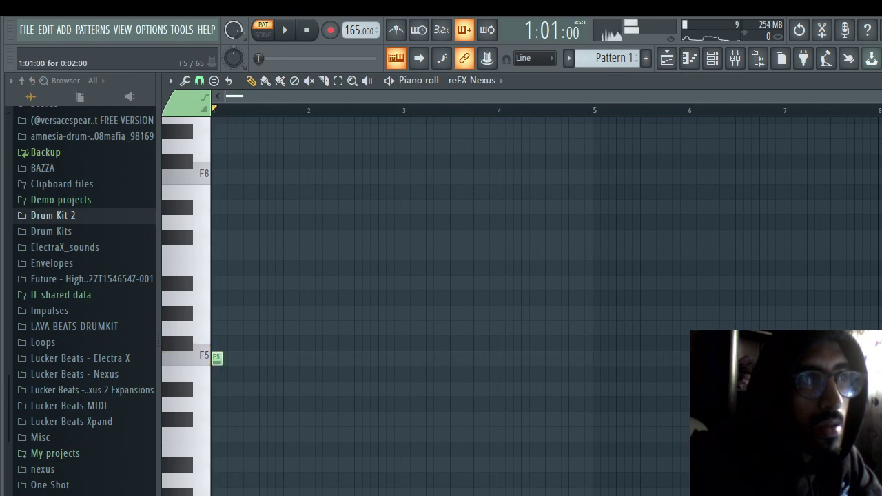
# Step: Place equal-length F5, C6 and C#5 notes in succession from the start of bar 1, playing the pattern to check them
pyautogui.scroll(3, 234, 110)
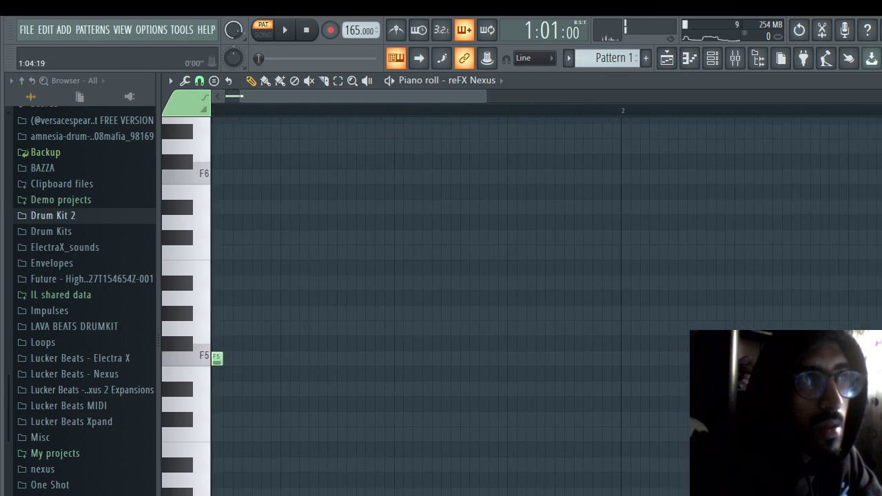
pyautogui.click(217, 358)
pyautogui.scroll(1, 216, 358)
pyautogui.press('space')
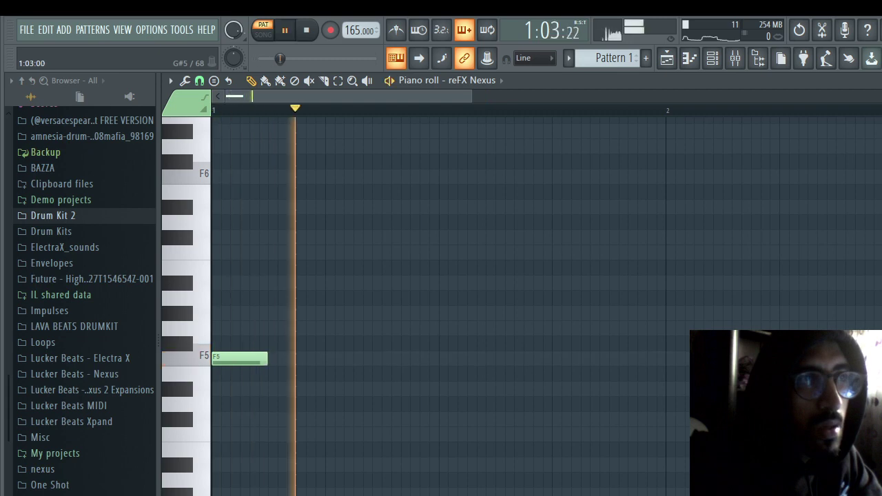
pyautogui.click(275, 252)
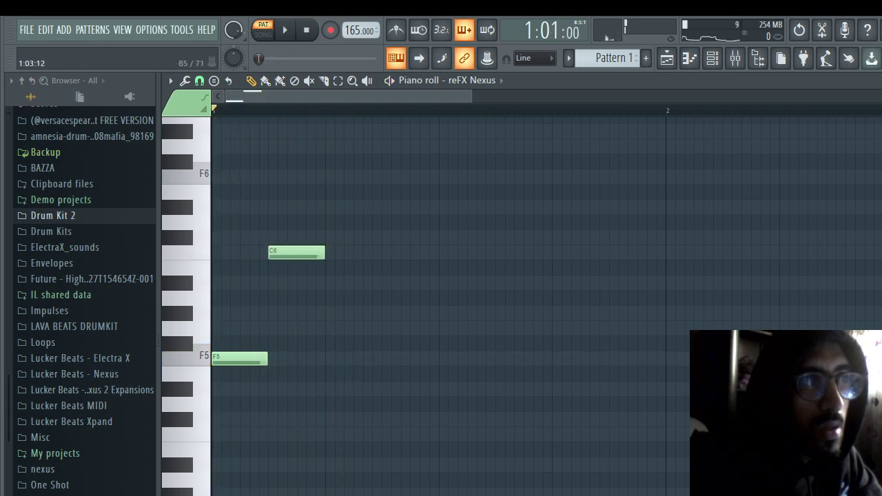
pyautogui.press('space')
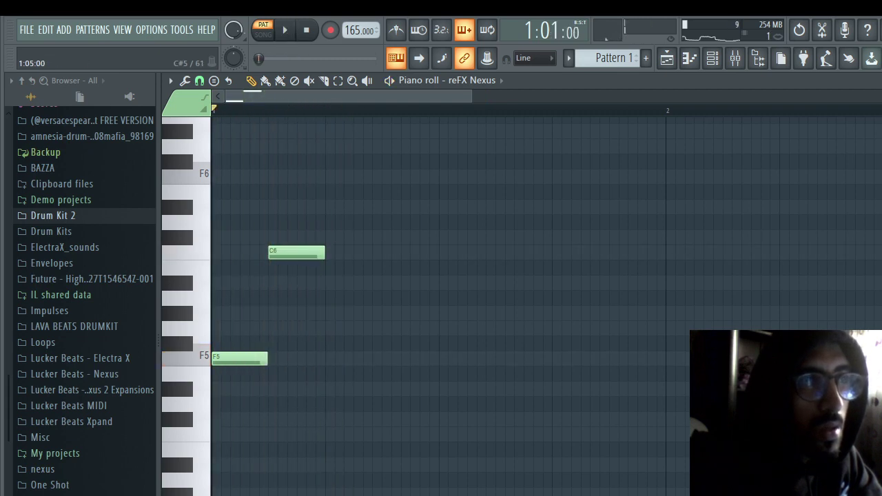
pyautogui.click(331, 418)
pyautogui.press('space')
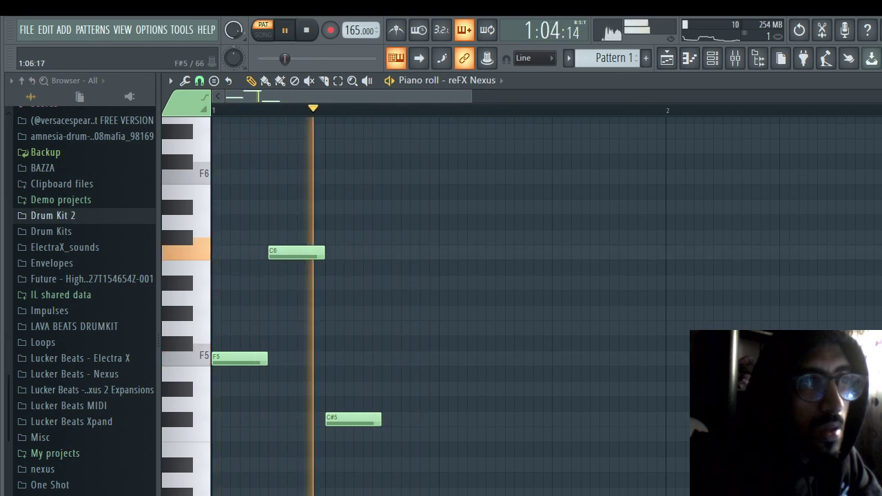
# Step: Complete bar 1 with G5, G#5, G5, C6 and C#6, add F5 beneath the last note, and repeat the bar through bar 4
pyautogui.press('space')
pyautogui.click(377, 328)
pyautogui.press('space')
pyautogui.moveTo(377, 327)
pyautogui.mouseDown()
pyautogui.moveTo(397, 328)
pyautogui.moveTo(387, 328)
pyautogui.mouseUp()
pyautogui.press('space')
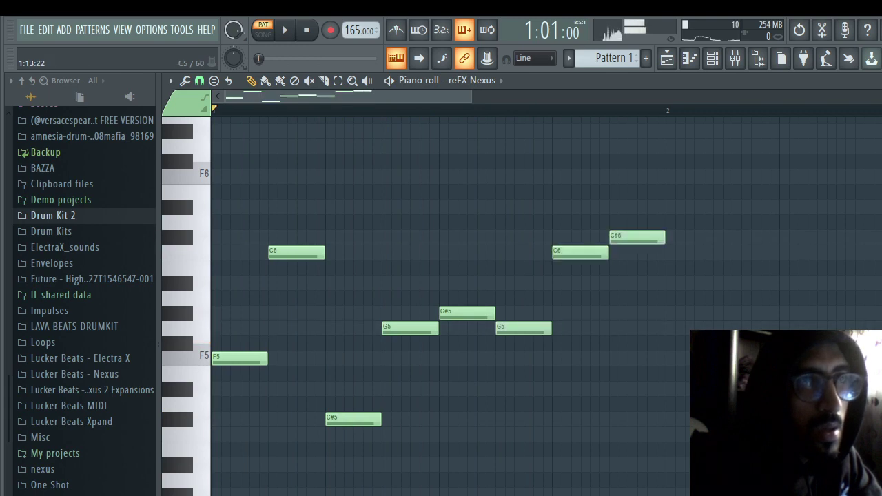
pyautogui.moveTo(634, 404); pyautogui.dragTo(634, 359)
pyautogui.press('space')
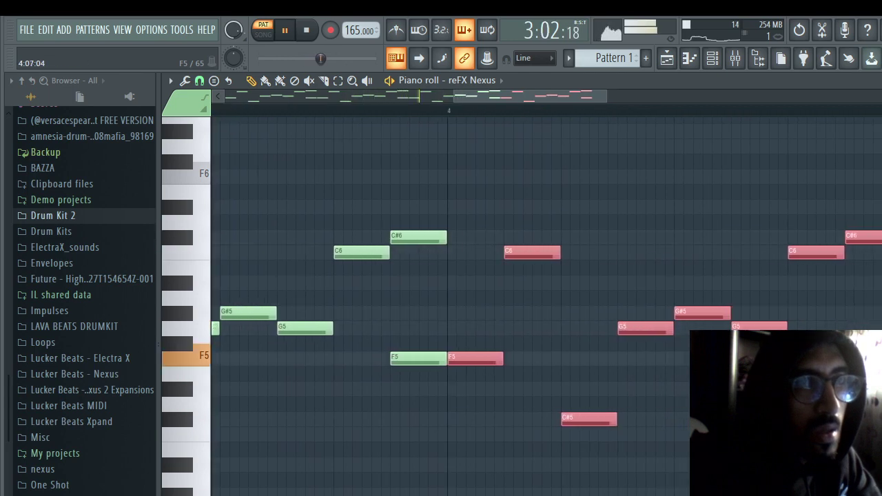
# Step: Flip all the melody notes horizontally with the score flipper
pyautogui.hotkey('ctrl', 'a')
pyautogui.hotkey('alt', 'y')
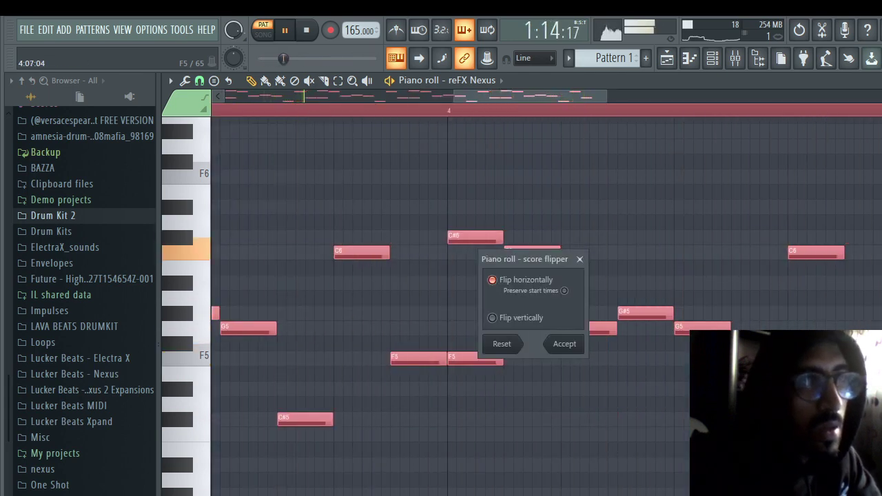
pyautogui.press('Return')
# Step: Clone the reFX Nexus channel and paste the melody notes into the cloned channel
pyautogui.press('F7')
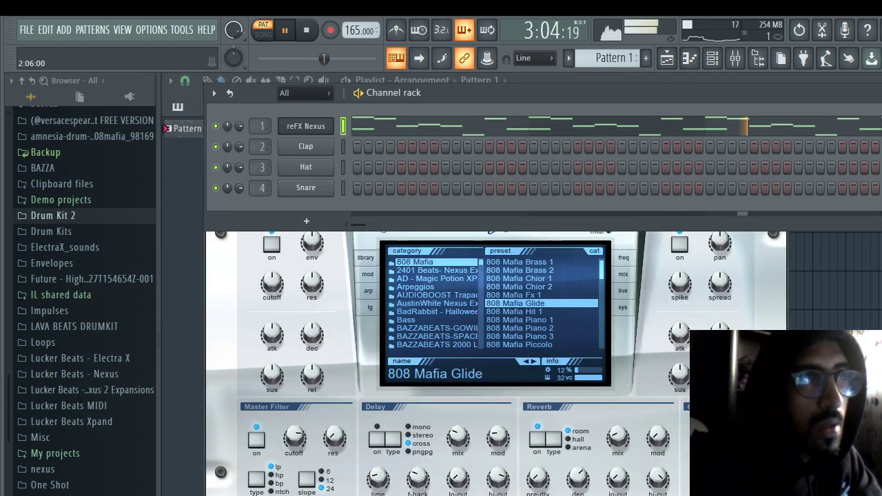
pyautogui.press('F9')
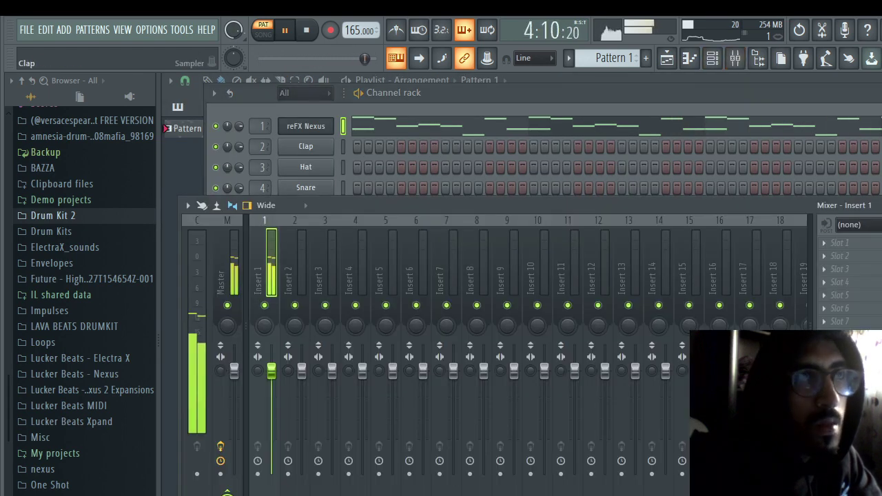
pyautogui.rightClick(329, 126)
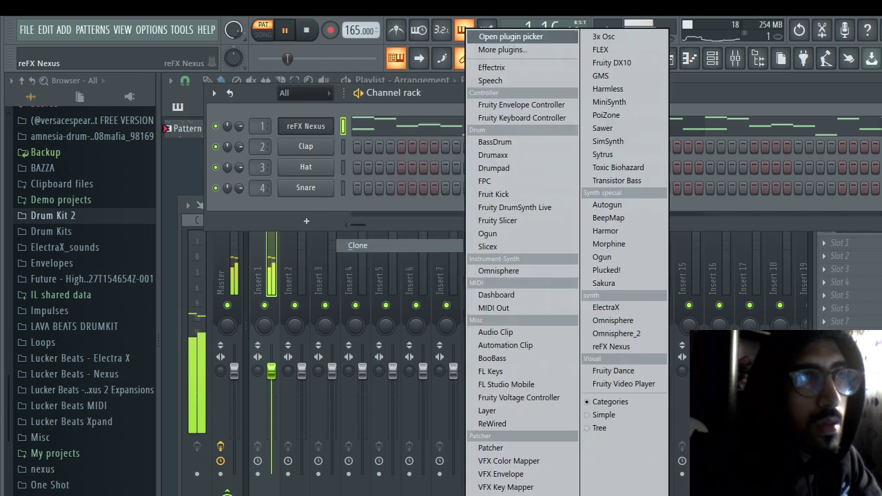
pyautogui.click(360, 245)
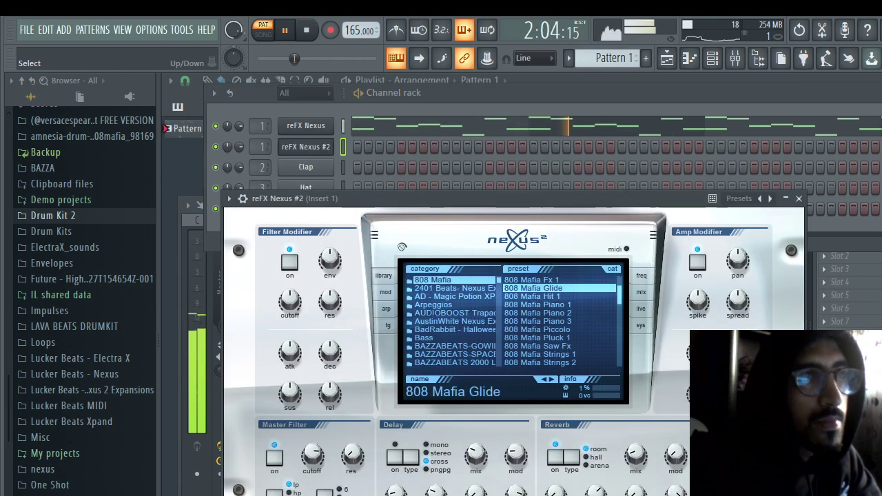
pyautogui.press('F6')
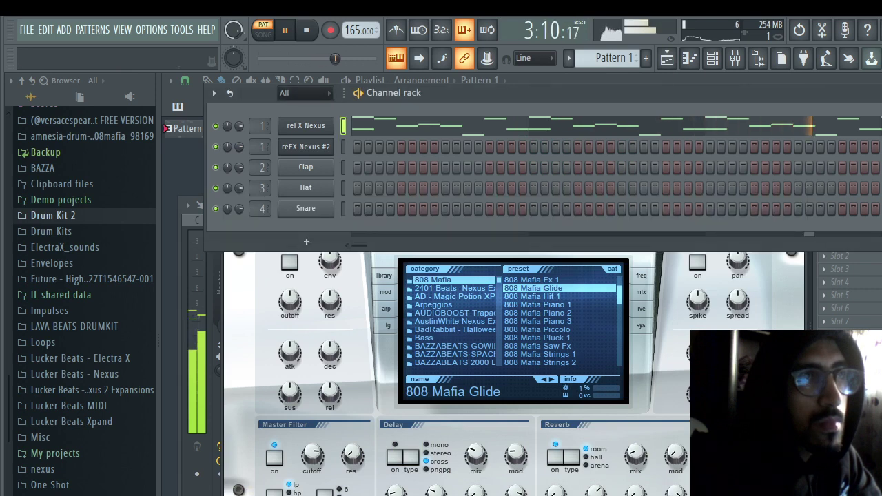
pyautogui.hotkey('ctrl', 'v')
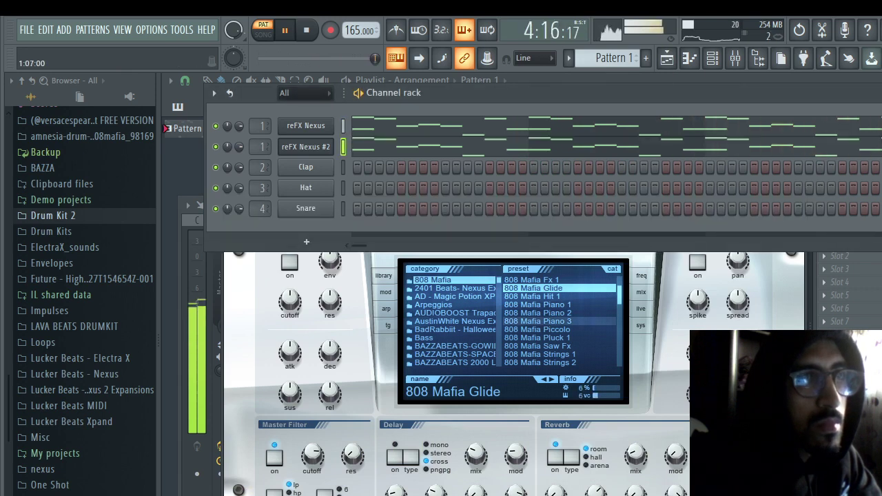
# Step: Try the GT Grunge Lead preset in reFX Nexus #2, then settle on Gucci Plucks
pyautogui.click(538, 321)
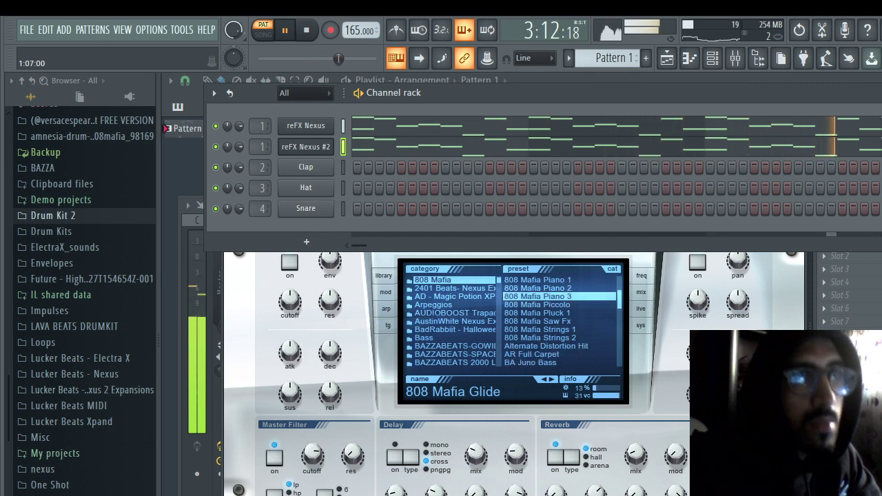
pyautogui.scroll(-5, 560, 321)
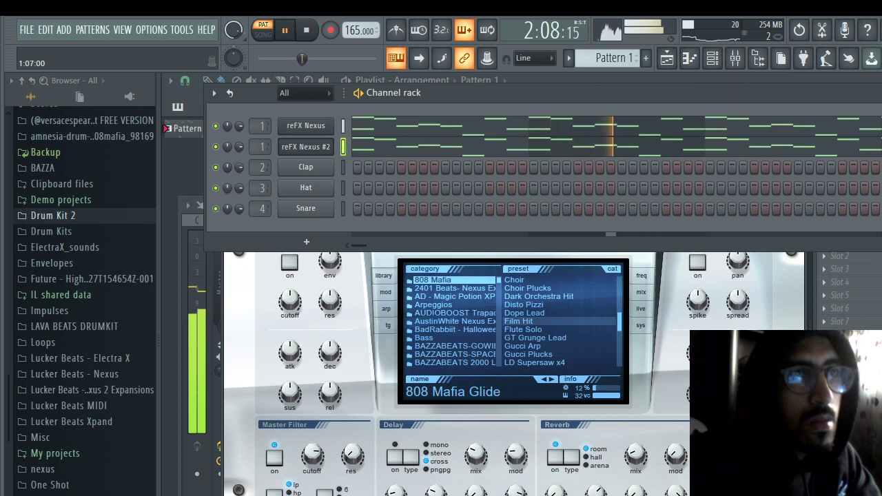
pyautogui.click(534, 338)
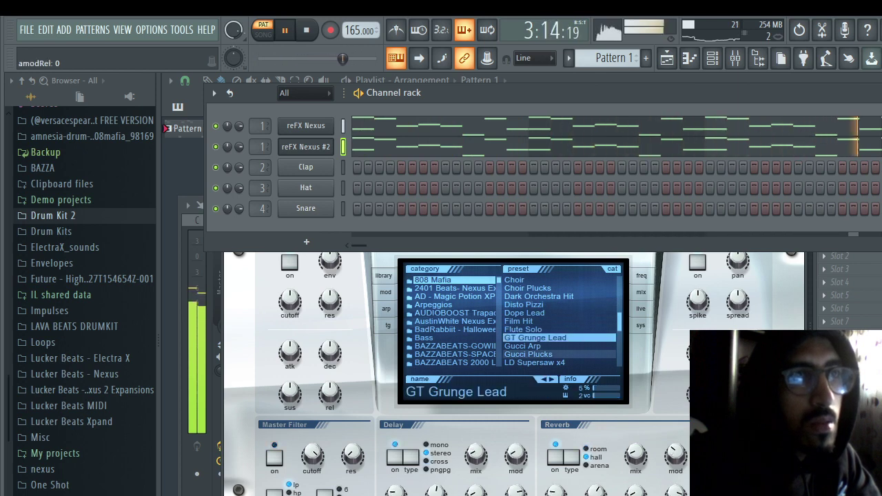
pyautogui.click(527, 354)
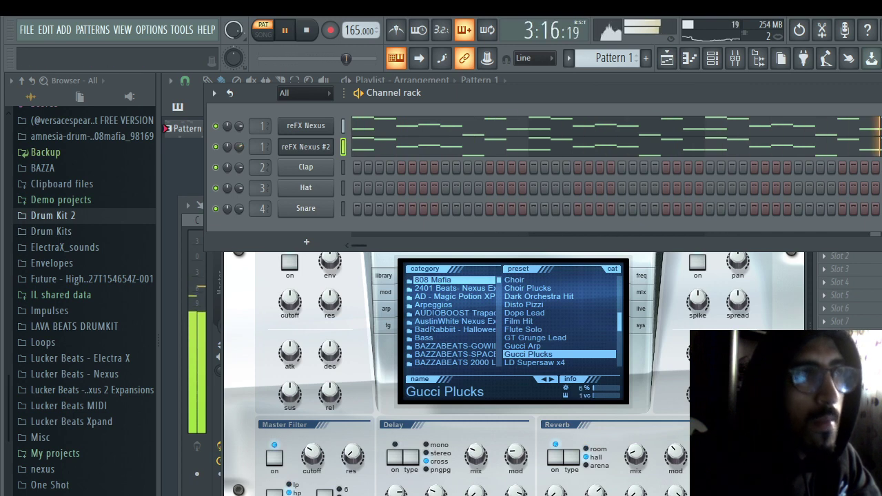
# Step: Clone reFX Nexus #2 and audition the 808 Mafia piano presets in the clone, choosing 808 Mafia Piano 2
pyautogui.rightClick(332, 141)
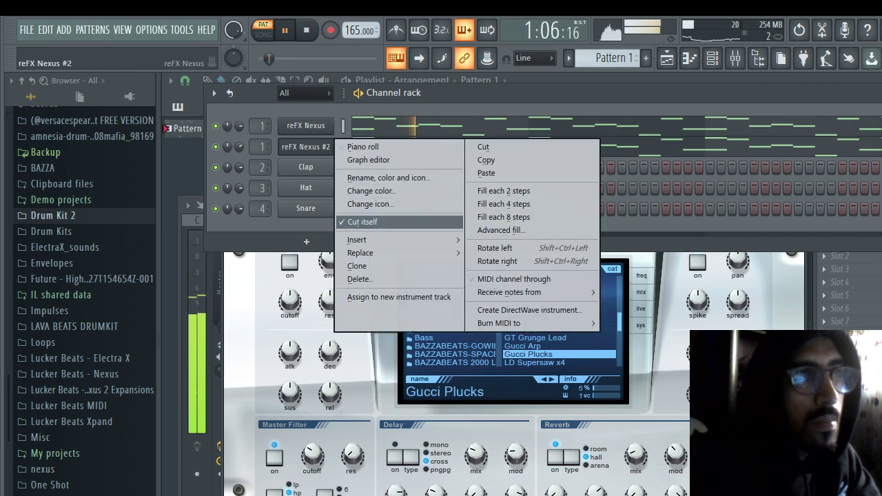
pyautogui.click(357, 266)
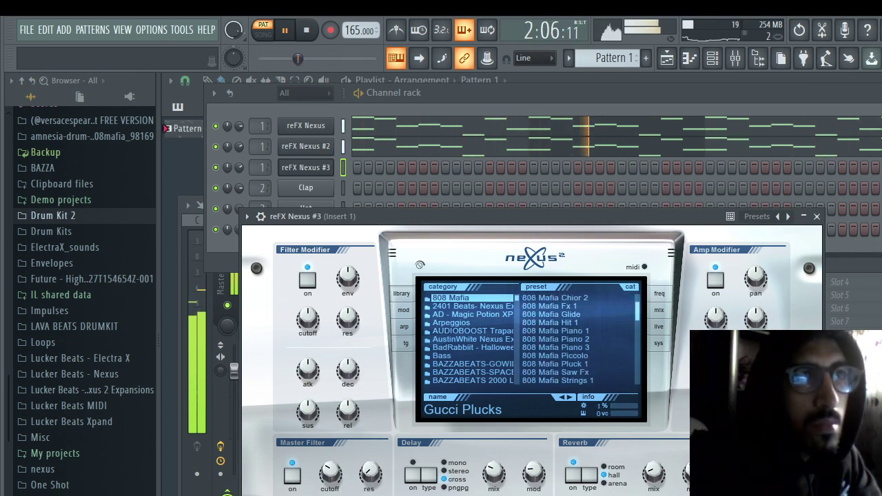
pyautogui.click(555, 347)
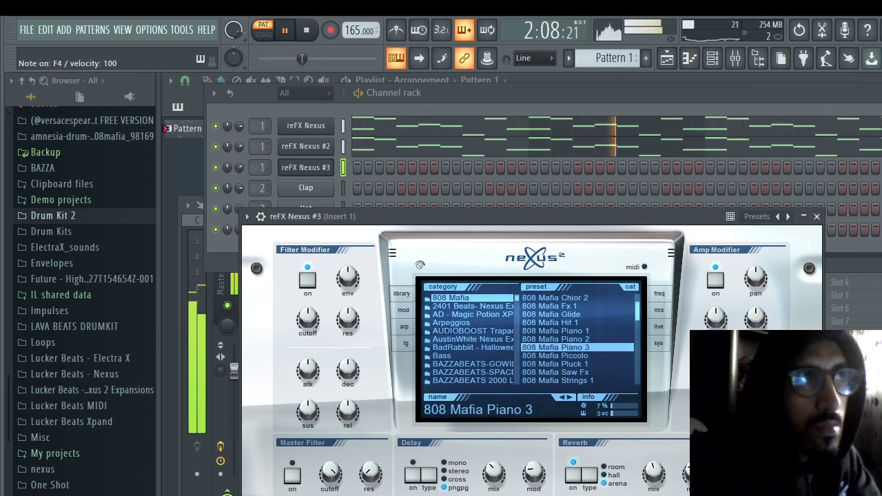
pyautogui.click(555, 331)
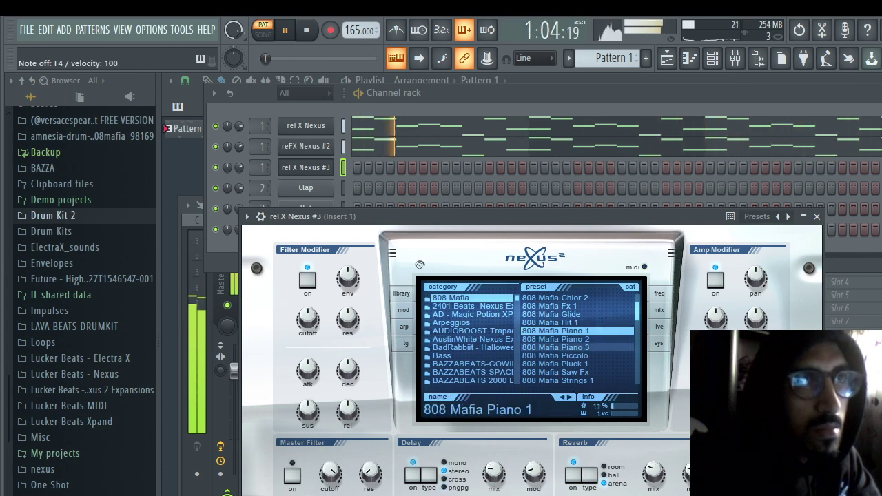
pyautogui.click(555, 339)
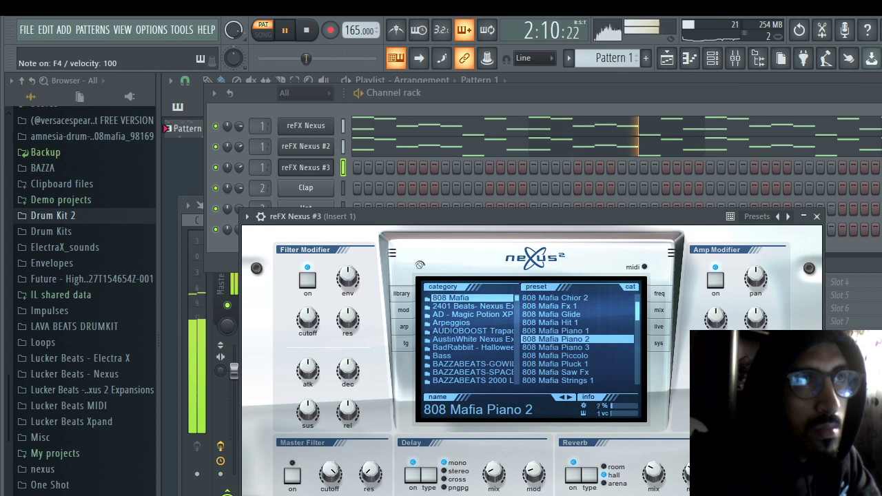
# Step: Draw a two-bar F3 note from bar 1 in the reFX Nexus #3 piano roll and duplicate it to bar 3
pyautogui.rightClick(325, 167)
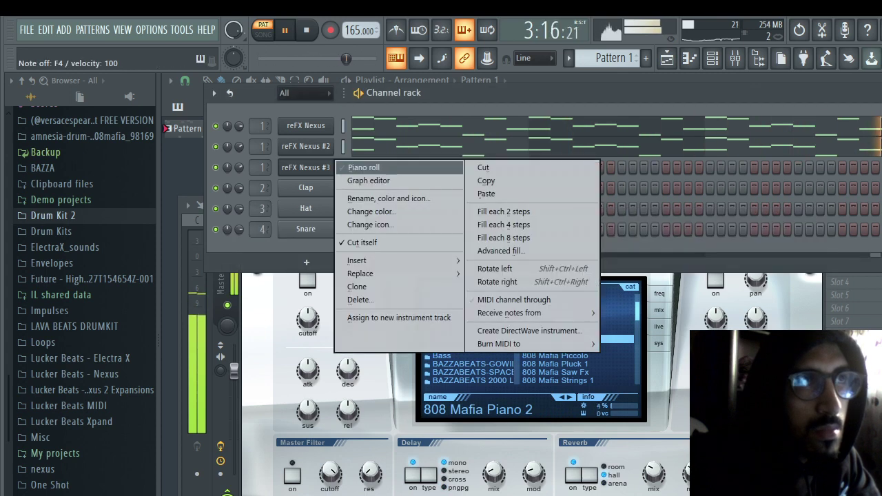
pyautogui.click(355, 167)
pyautogui.scroll(-5, 321, 294)
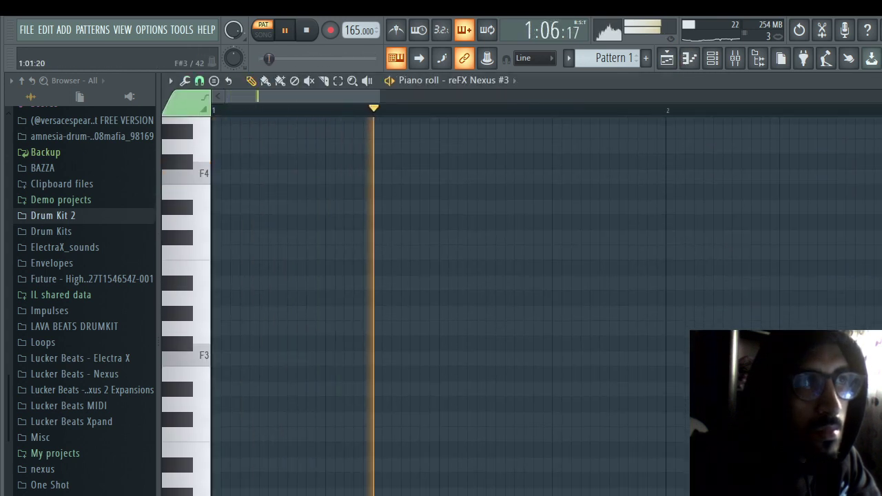
pyautogui.moveTo(266, 358); pyautogui.dragTo(875, 358)
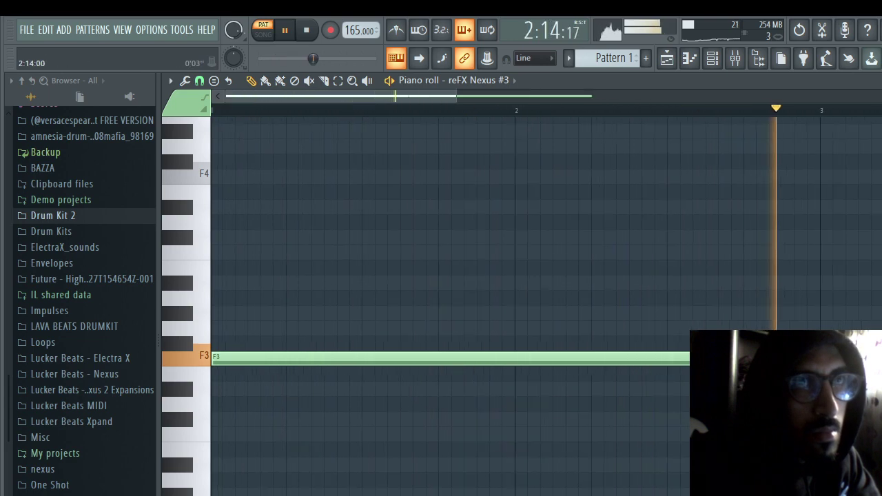
pyautogui.hotkey('ctrl', 'b')
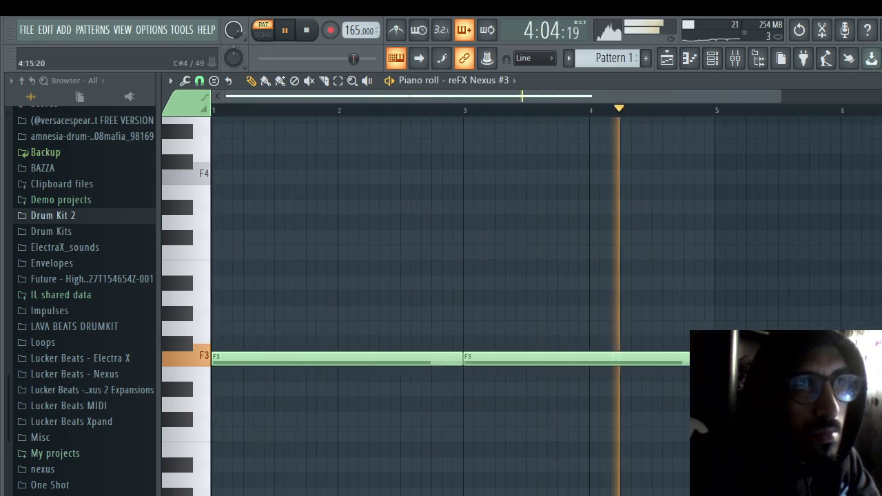
# Step: Shorten the second F3 note to end at 4:05 and follow it with short C#3 and C3 notes in bar 4
pyautogui.moveTo(716, 358); pyautogui.dragTo(619, 358)
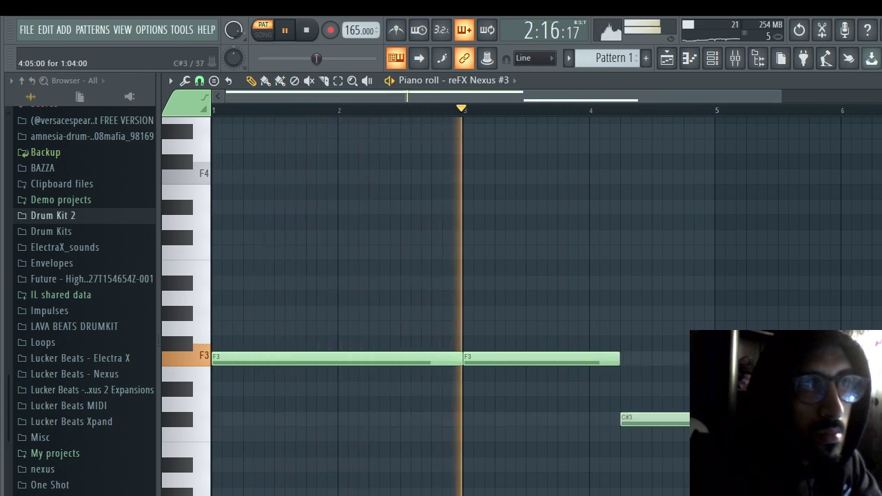
pyautogui.click(627, 418)
pyautogui.moveTo(717, 418); pyautogui.dragTo(667, 418)
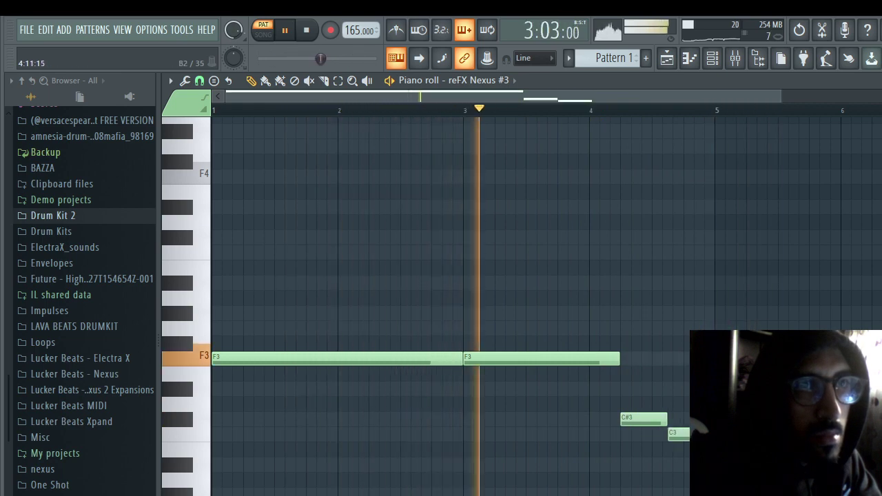
# Step: Delete all the notes from the reFX Nexus #3 piano roll
pyautogui.hotkey('ctrl', 'a')
pyautogui.press('Delete')
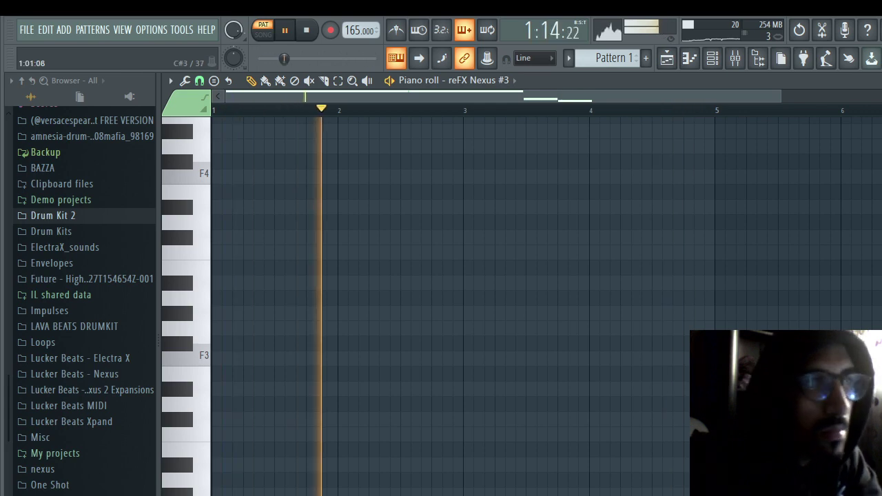
# Step: Load the yfn Piano preset from the nexus folder's 12. YL ON DEM 808s subfolder into the current channel
pyautogui.click(42, 469)
pyautogui.click(83, 484)
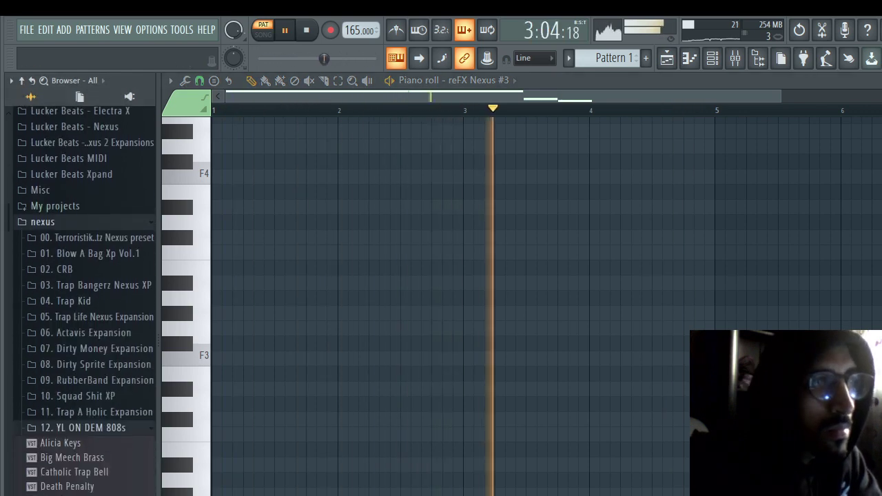
pyautogui.scroll(-3, 83, 309)
pyautogui.scroll(-3, 82, 310)
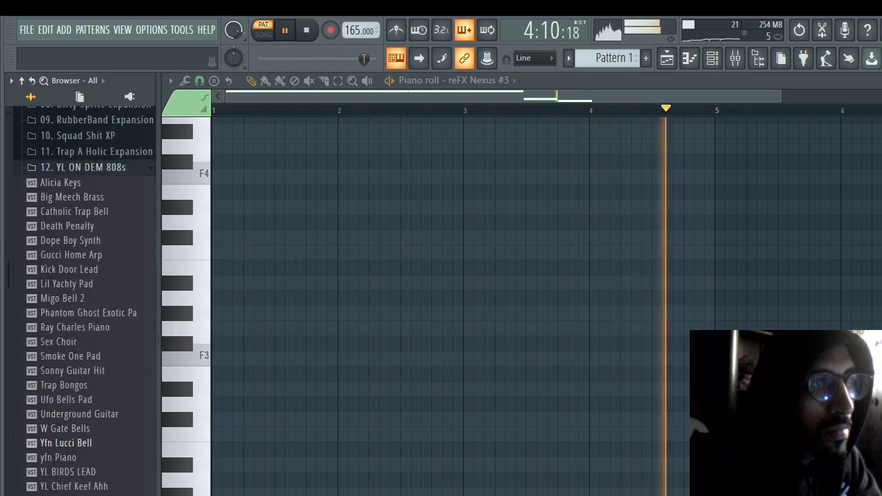
pyautogui.moveTo(64, 458); pyautogui.dragTo(360, 165)
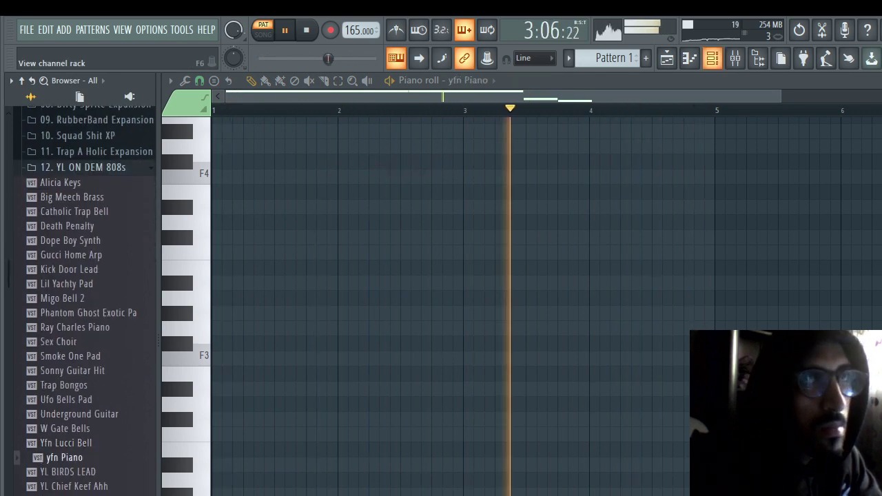
# Step: Check the yfn Piano's arpeggiator and trancegate pages and shift its pattern notes to F3, C#3 and C3
pyautogui.press('F6')
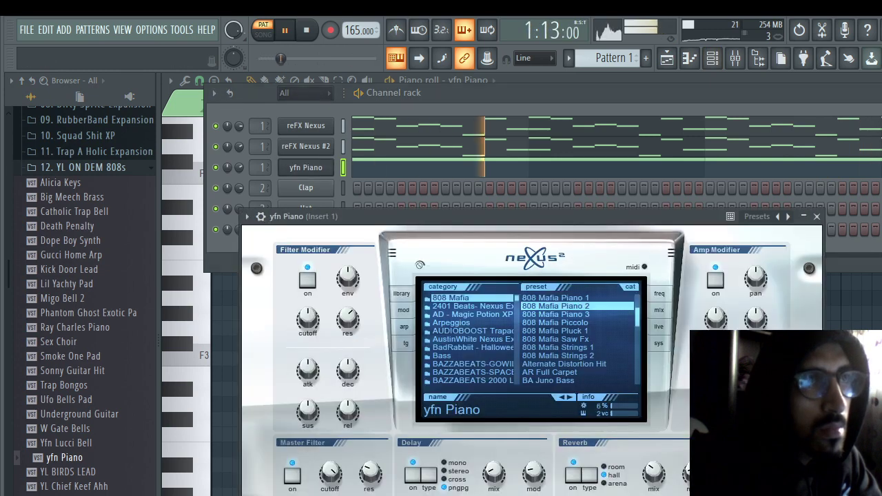
pyautogui.click(404, 326)
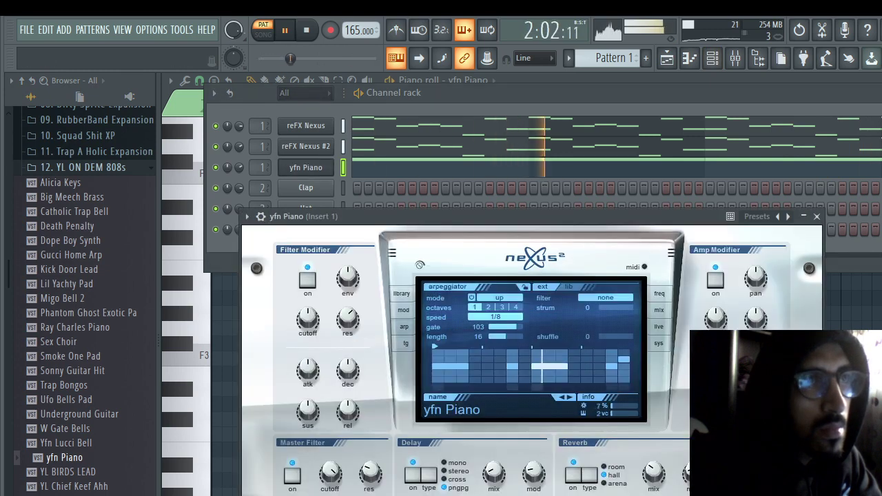
pyautogui.click(406, 342)
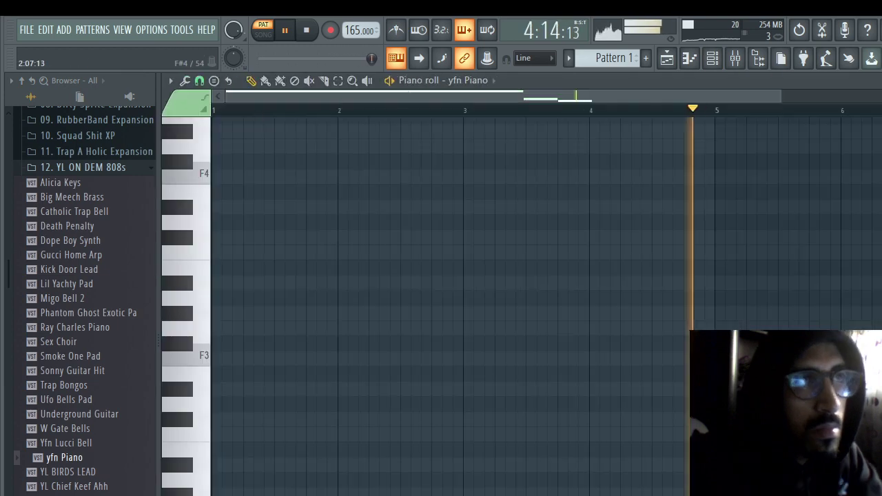
pyautogui.press('F7')
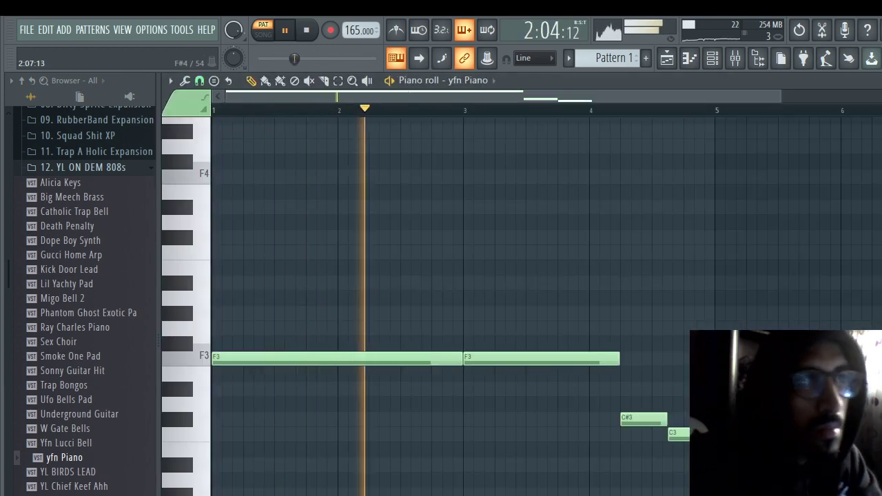
pyautogui.press('F7')
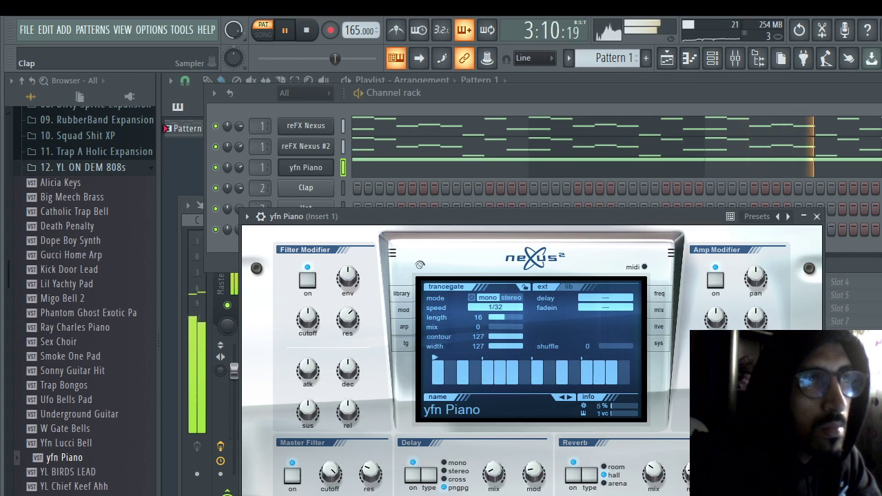
# Step: Route the three Nexus channels to mixer tracks 1, 2 and 3 and solo the yfn Piano channel
pyautogui.hotkey('ctrl', 'l')
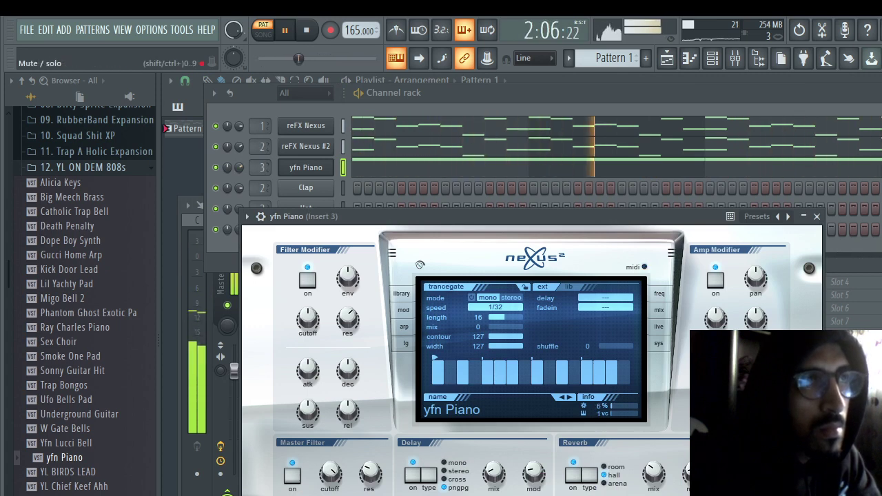
pyautogui.press('F6')
pyautogui.press('F9')
pyautogui.press('F9')
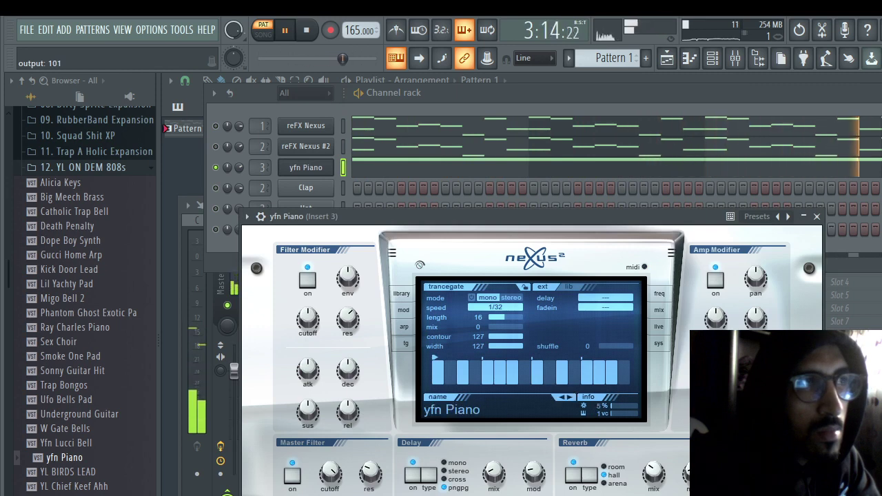
# Step: Try the YL Migo Flute 2 and YL Chief Keef Ahh presets in the third channel
pyautogui.scroll(-2, 83, 297)
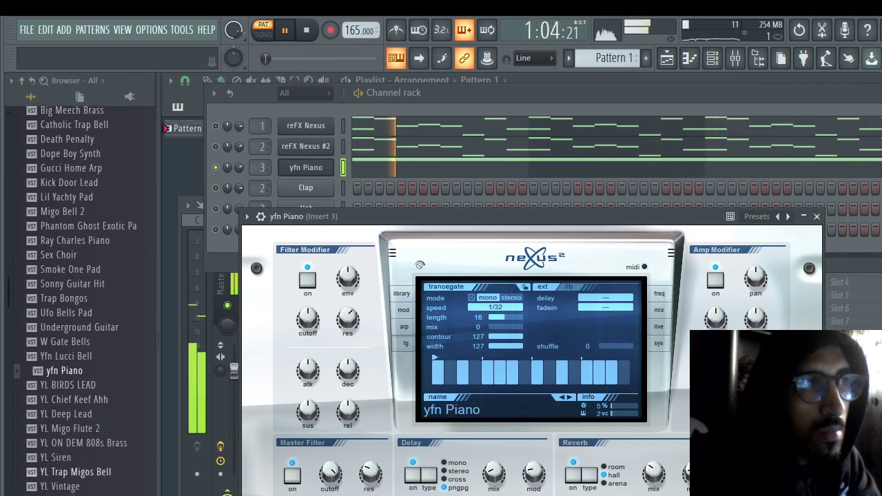
pyautogui.moveTo(70, 428); pyautogui.dragTo(257, 231)
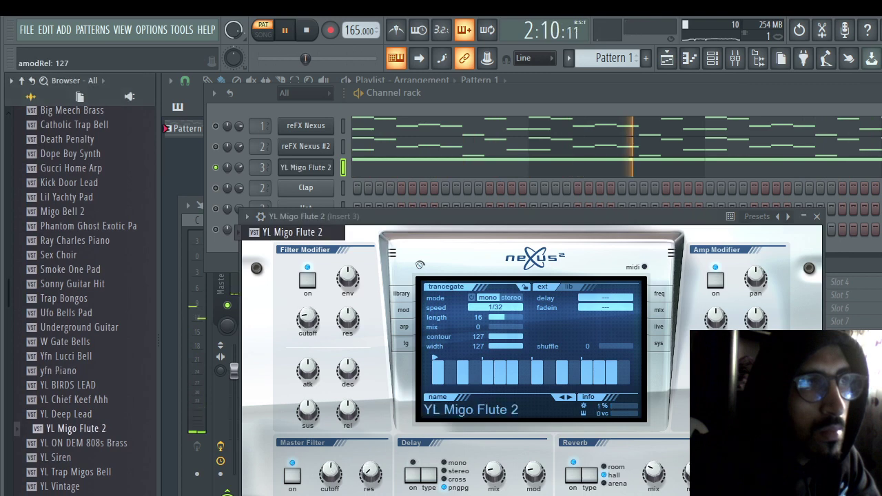
pyautogui.moveTo(75, 398); pyautogui.dragTo(296, 232)
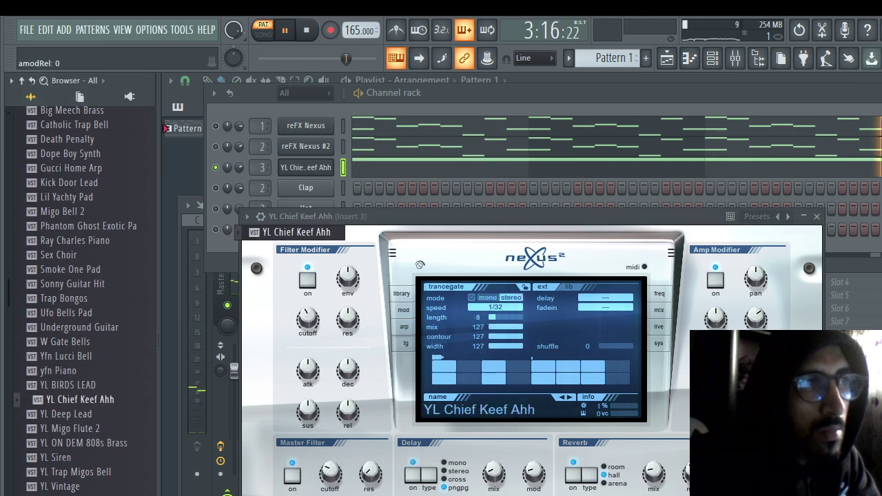
# Step: Load the Sonny Guitar Hit preset into the third channel and transpose its long notes up in octaves to F5
pyautogui.press('F7')
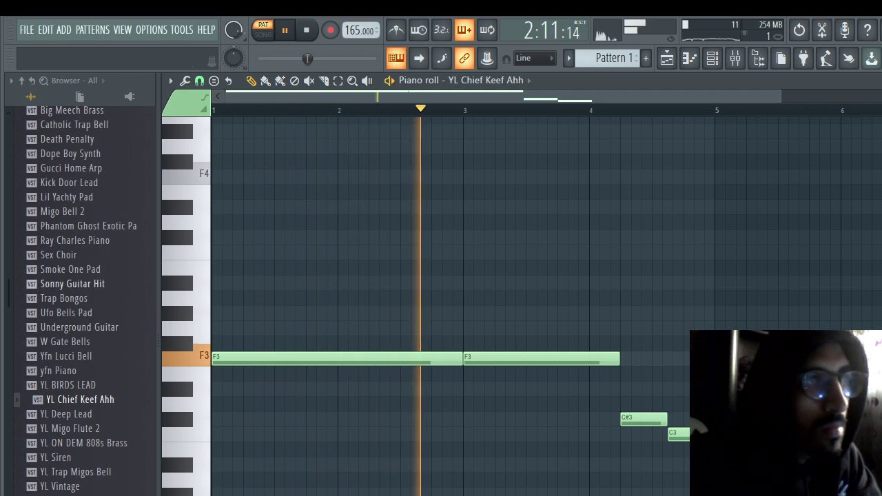
pyautogui.moveTo(72, 283); pyautogui.dragTo(390, 165)
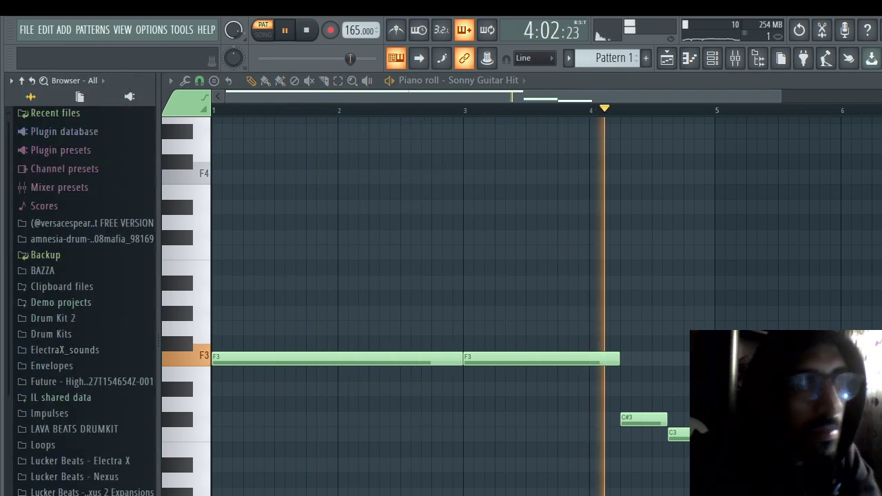
pyautogui.hotkey('ctrl', 'Up')
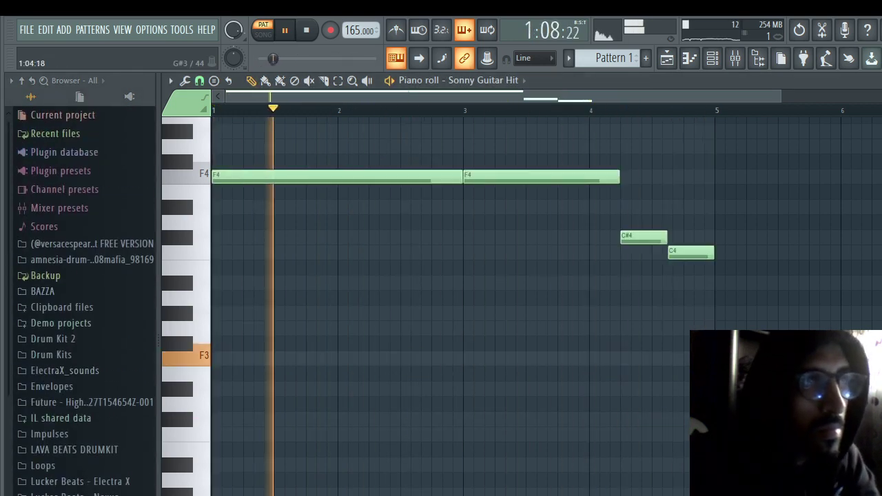
pyautogui.hotkey('ctrl', 'a')
pyautogui.press('Delete')
pyautogui.press('F7')
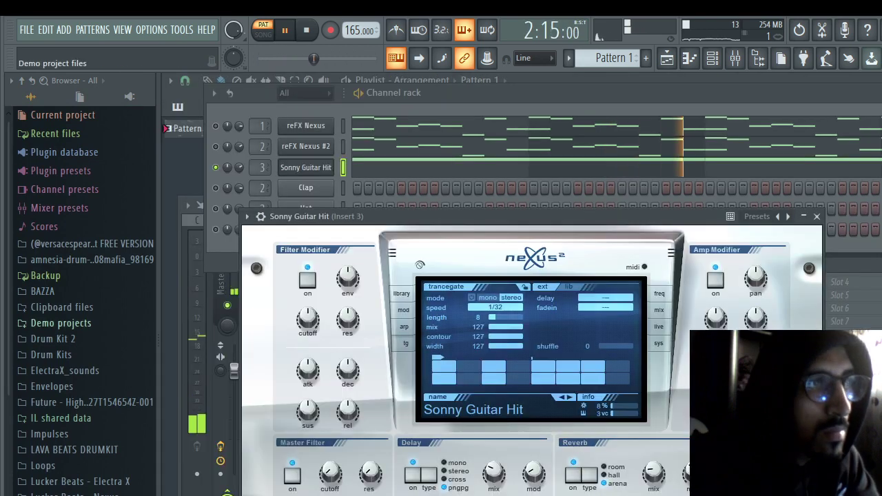
# Step: Unmute the reFX Nexus #2 channel so it plays together with Sonny Guitar Hit
pyautogui.scroll(-6, 83, 296)
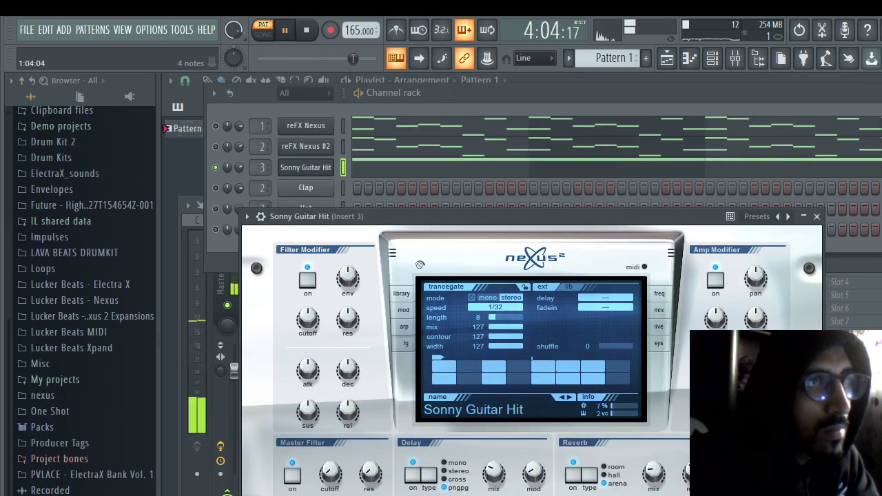
pyautogui.press('F7')
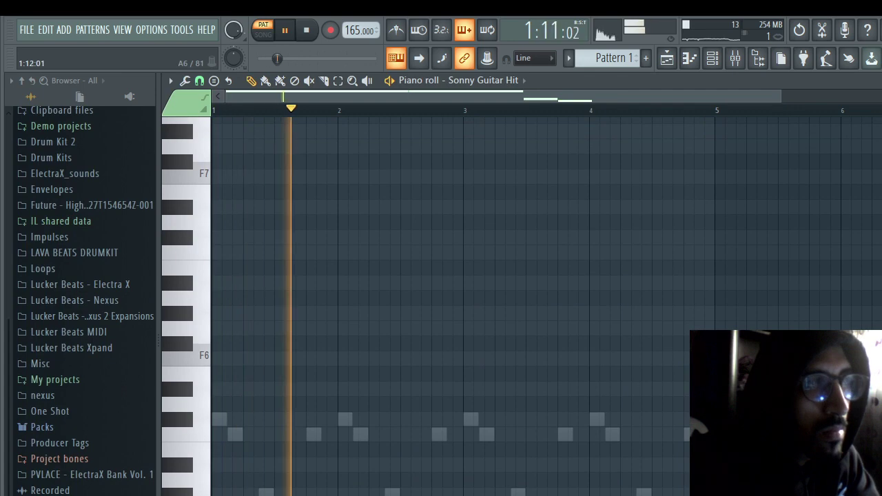
pyautogui.press('F7')
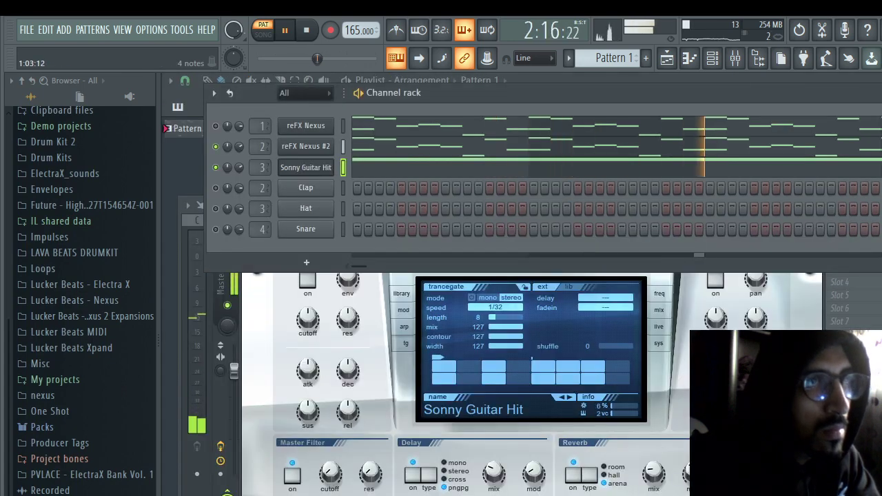
# Step: Draw a four-step F7 note at the start of bar 1 and a two-step C8 note at 1:05 for Sonny Guitar Hit
pyautogui.press('F7')
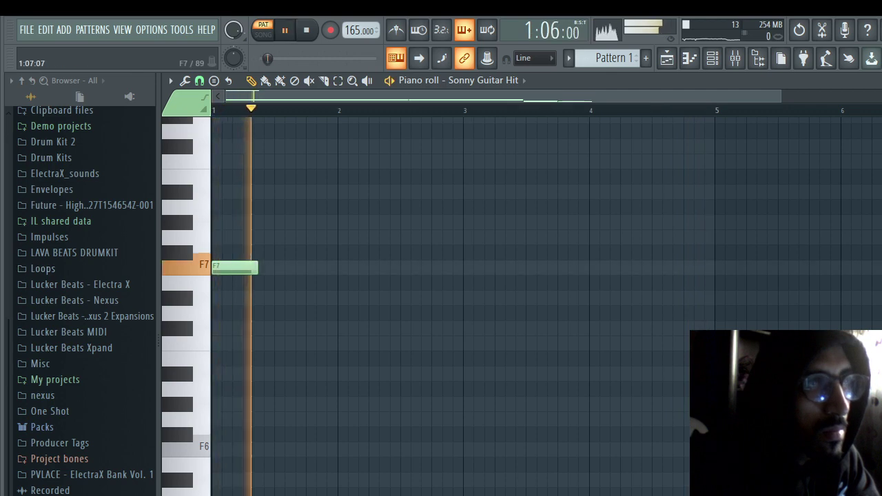
pyautogui.moveTo(257, 267); pyautogui.dragTo(239, 270)
pyautogui.press('space')
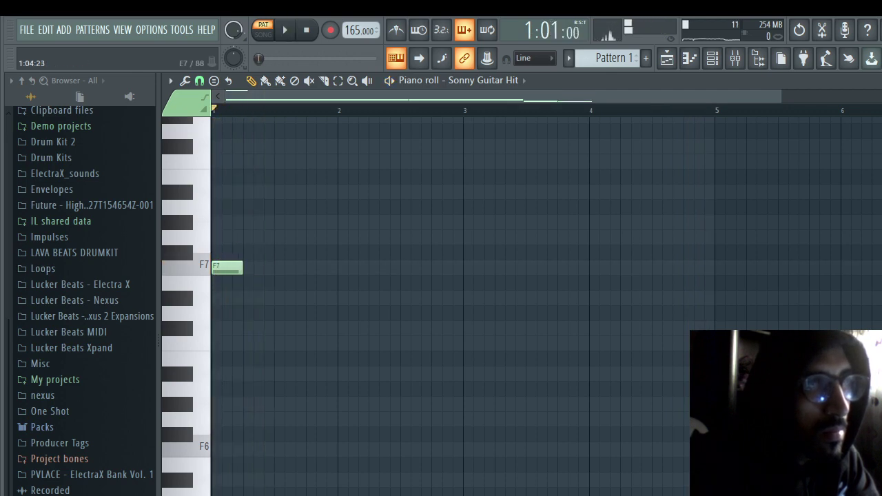
pyautogui.scroll(3, 441, 290)
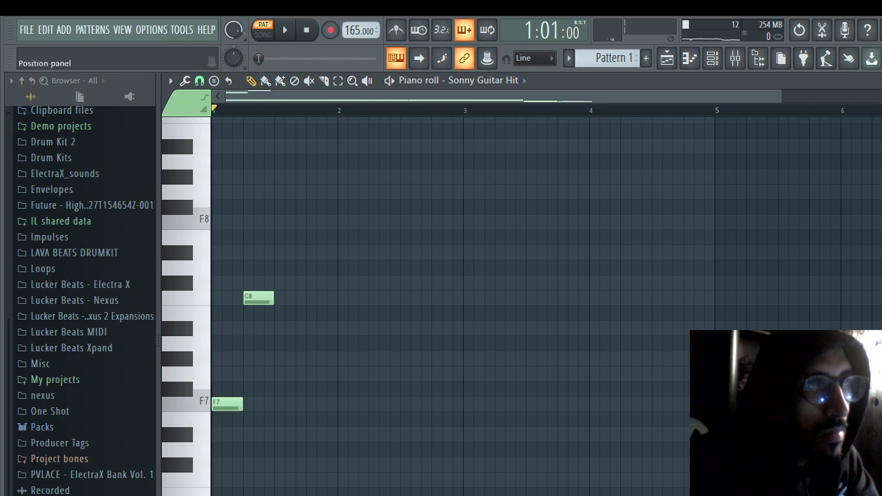
pyautogui.scroll(3, 269, 296)
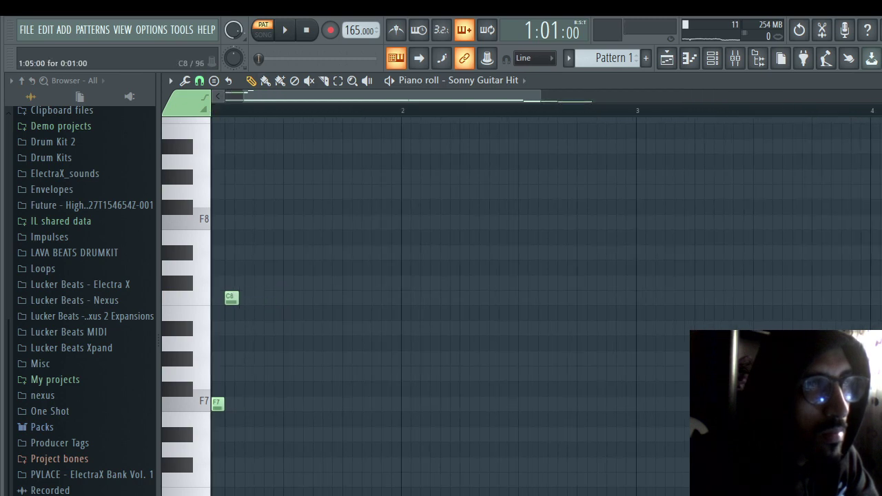
pyautogui.press('space')
pyautogui.scroll(-5, 441, 307)
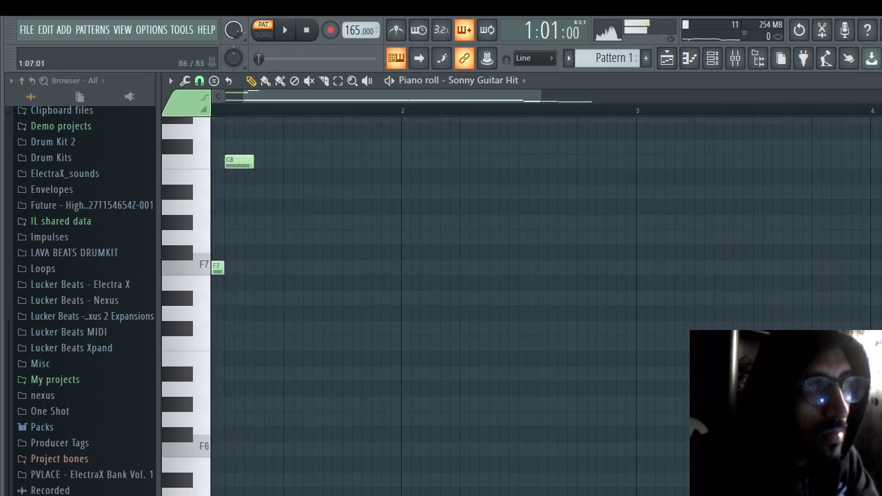
# Step: Continue bar 1 of the melody with two-step notes G7 at 1:07, G#7 at 1:11, F7 at 1:13 and C#7 at 1:15
pyautogui.moveTo(258, 343); pyautogui.dragTo(263, 237)
pyautogui.press('space')
pyautogui.press('space')
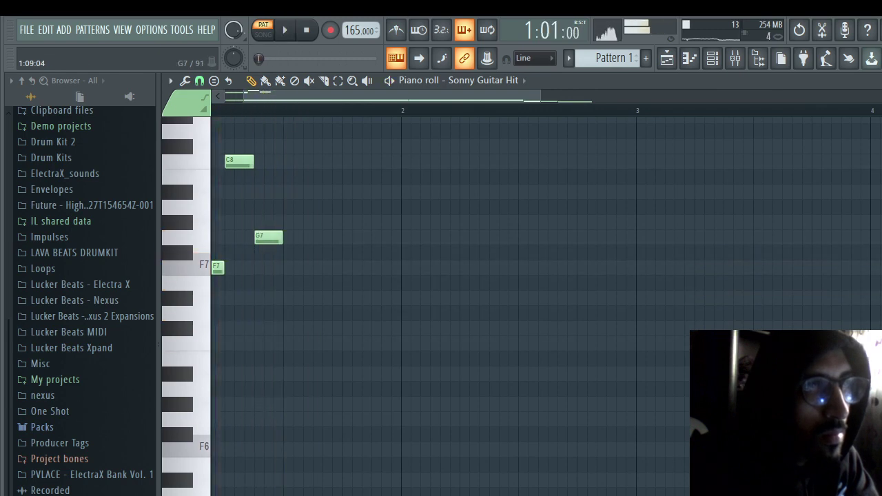
pyautogui.click(323, 221)
pyautogui.press('space')
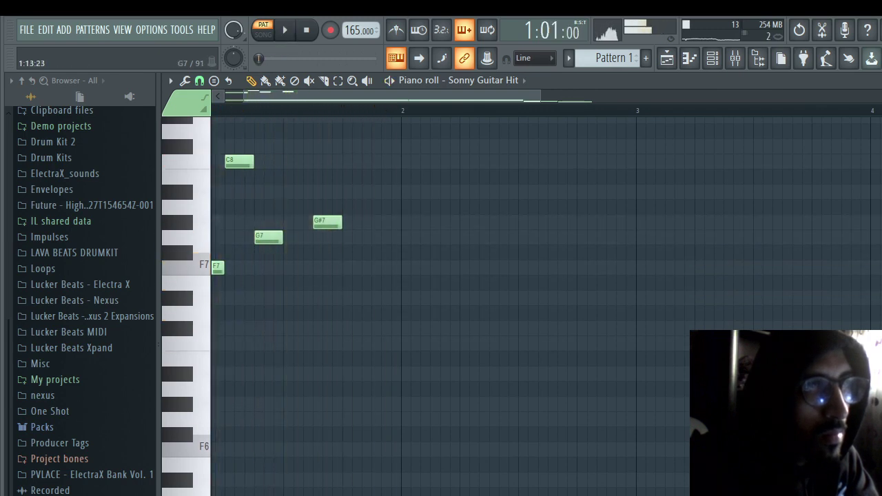
pyautogui.press('space')
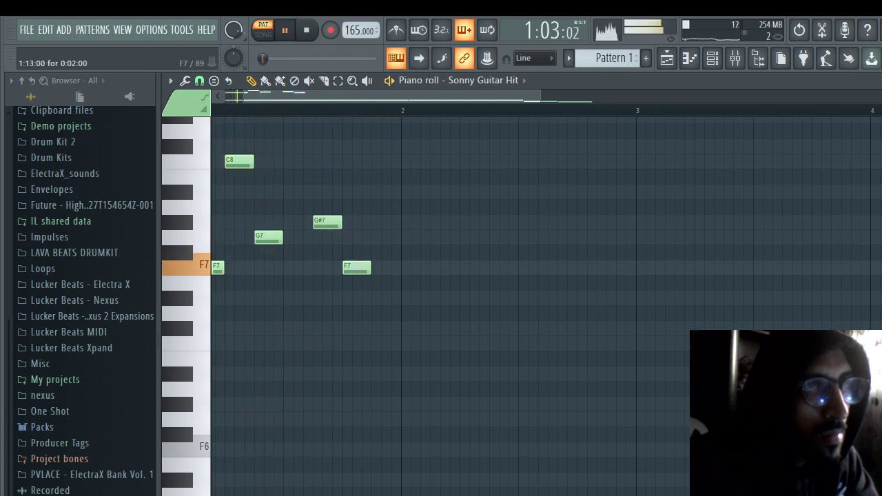
pyautogui.press('space')
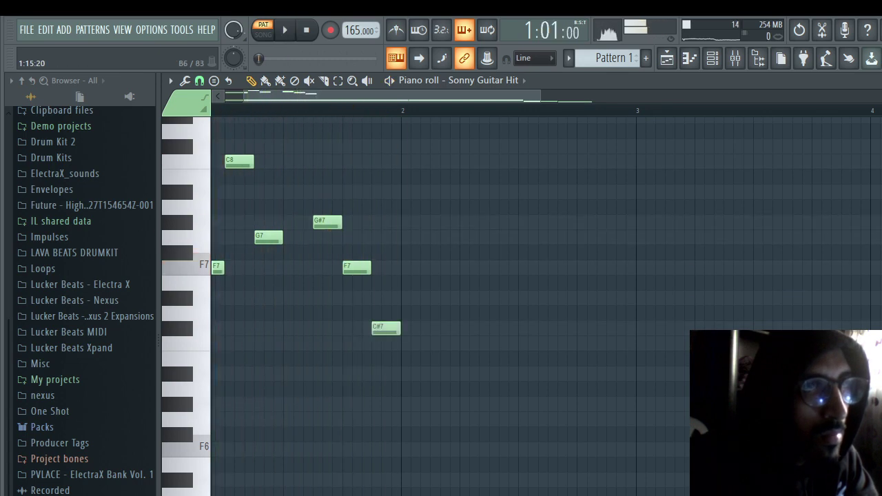
# Step: Start bar 2 of the melody with two-step notes G7 at 2:03, G#7 at 2:05 and C8 at 2:07
pyautogui.click(436, 343)
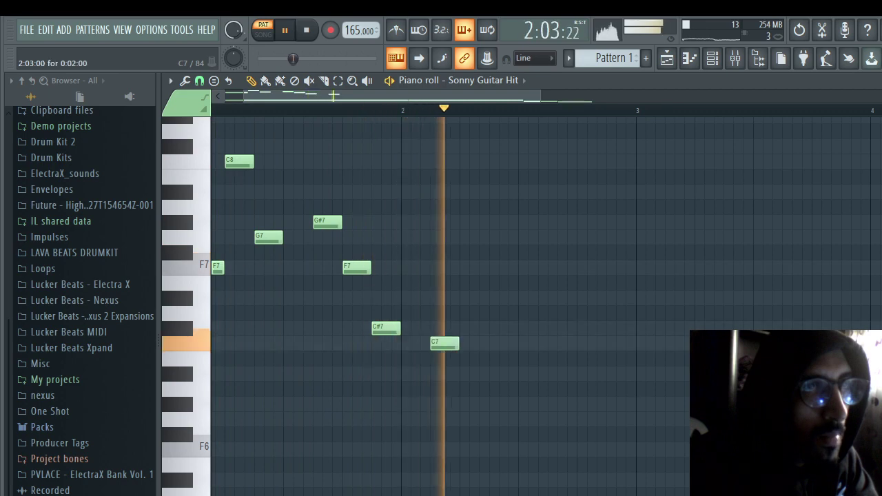
pyautogui.press('space')
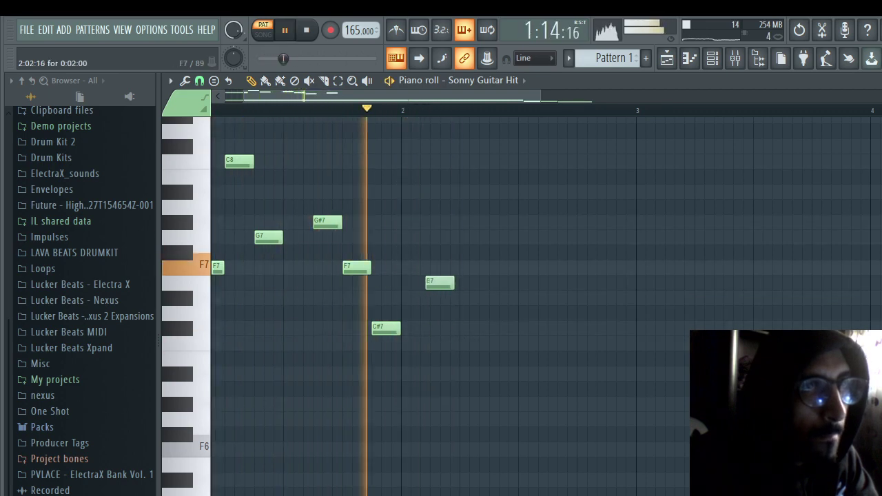
pyautogui.press('space')
pyautogui.moveTo(444, 343); pyautogui.dragTo(455, 237)
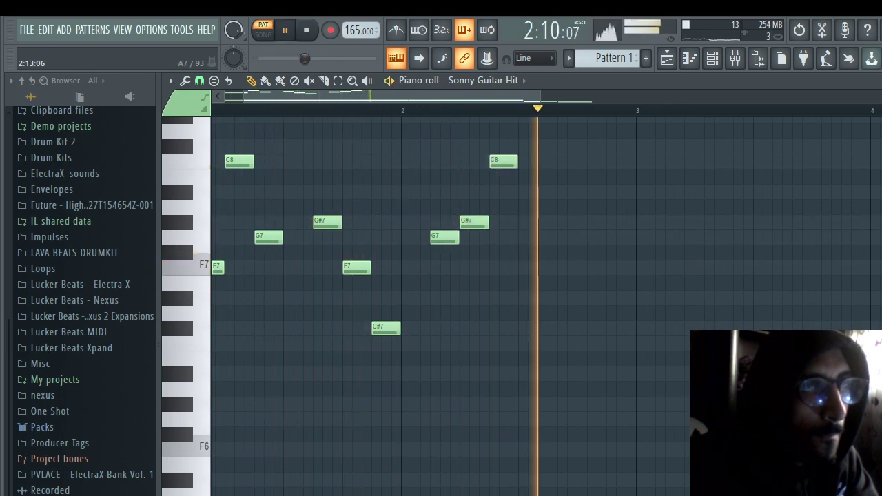
# Step: Finish bar 2 of the melody with a two-step G#7 note at 2:11 and an F7 note at 2:15
pyautogui.press('space')
pyautogui.click(562, 221)
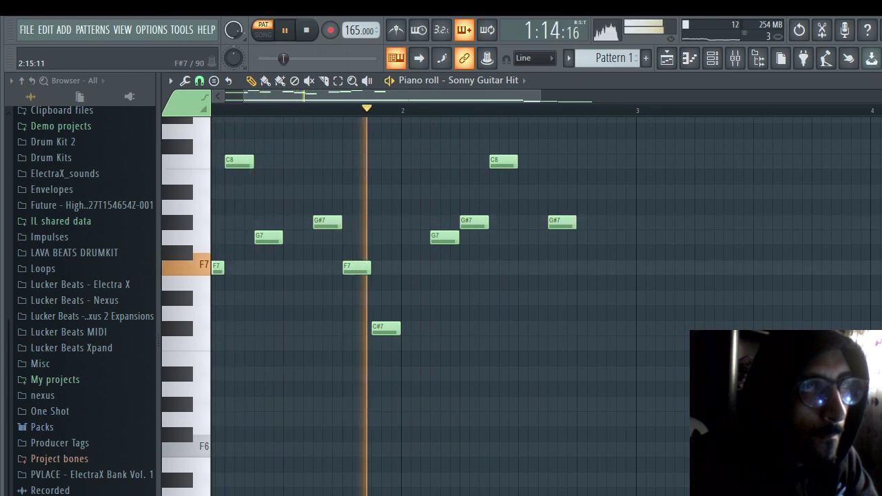
pyautogui.click(620, 268)
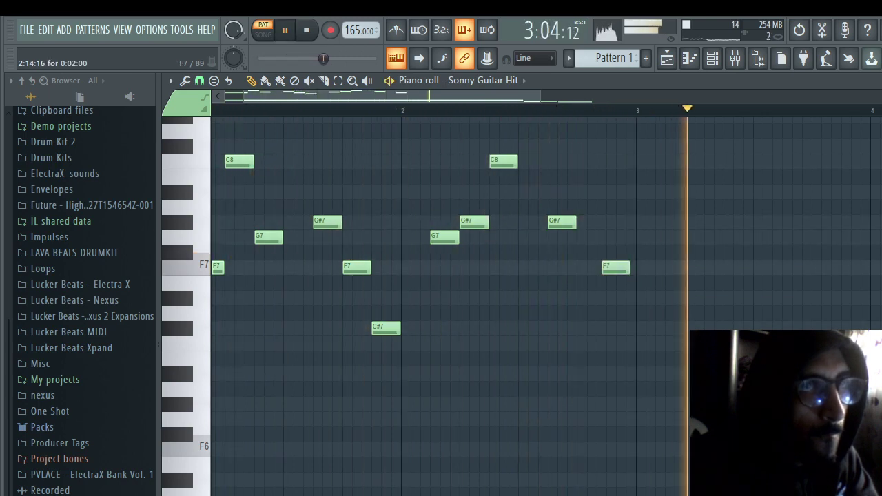
pyautogui.moveTo(626, 268); pyautogui.dragTo(620, 268)
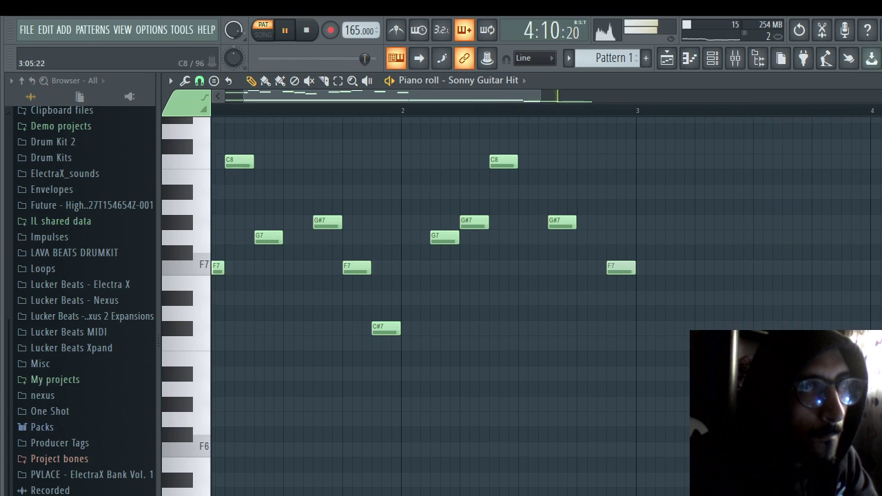
# Step: Duplicate the two-bar Sonny Guitar Hit melody into bars 3 and 4 and unmute the reFX Nexus channel
pyautogui.hotkey('ctrl', 'a')
pyautogui.hotkey('ctrl', 'b')
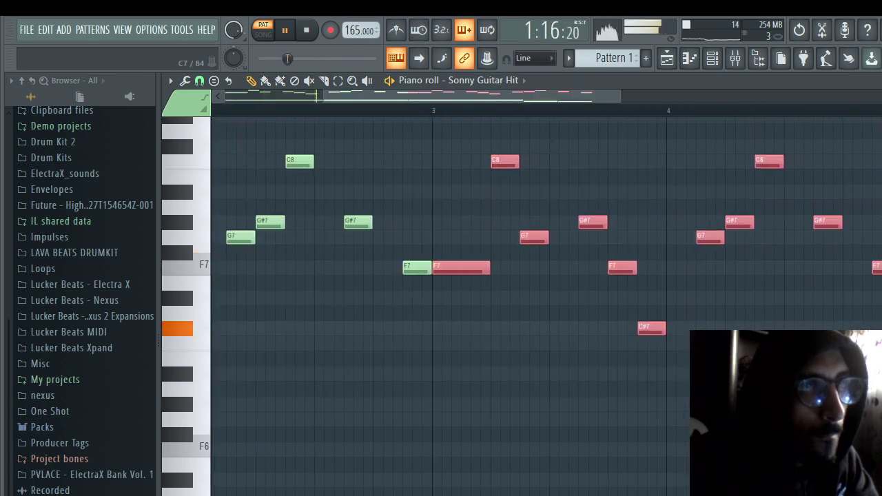
pyautogui.press('F7')
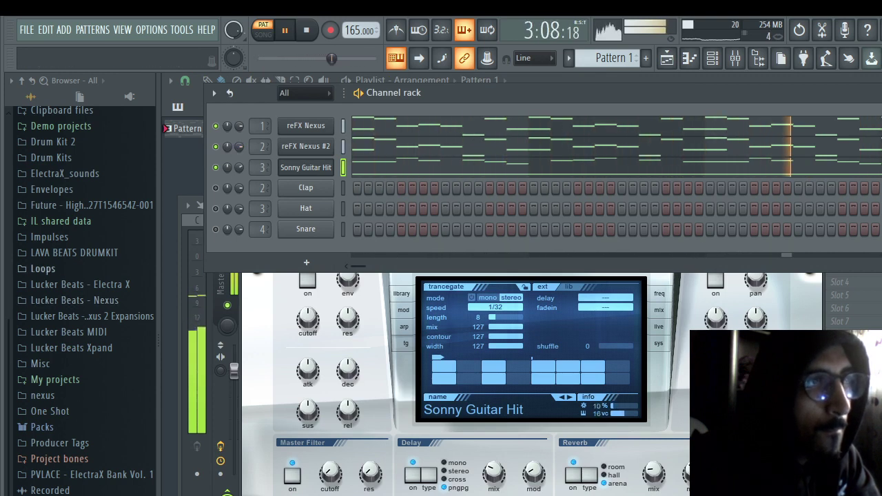
pyautogui.press('F7')
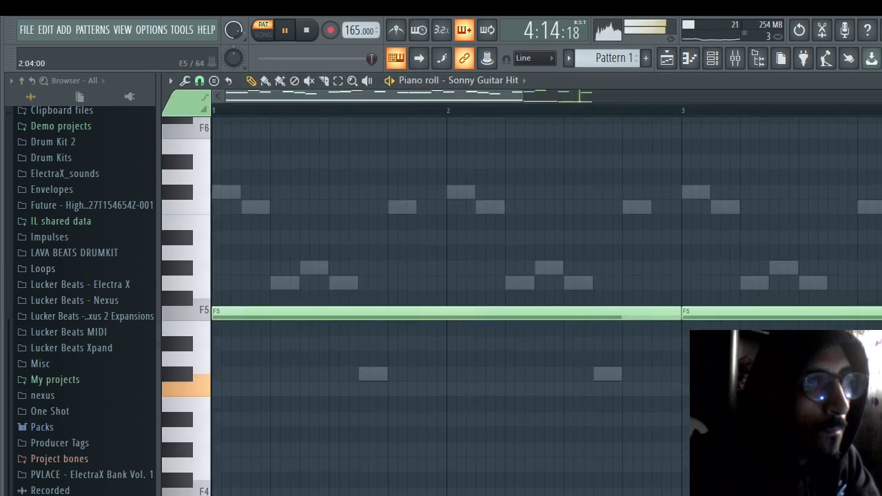
# Step: Cut the long F5 notes and the C#5 and C5 notes out of the Sonny Guitar Hit part
pyautogui.scroll(-2, 613, 270)
pyautogui.hotkey('ctrl', 'a')
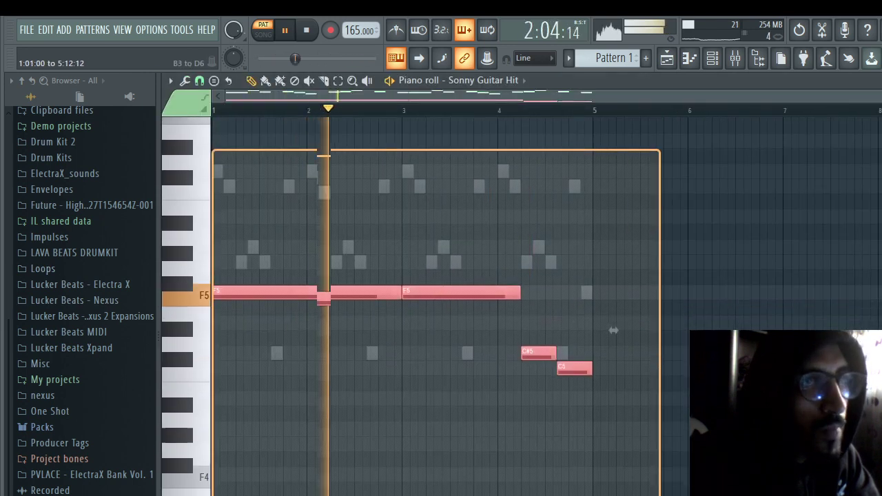
pyautogui.scroll(-2, 613, 271)
pyautogui.press('F7')
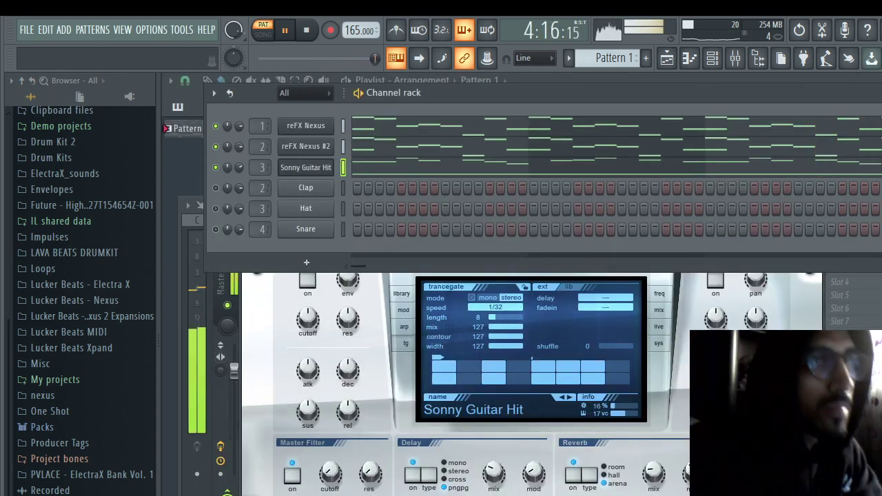
pyautogui.press('F7')
pyautogui.hotkey('ctrl', 'a')
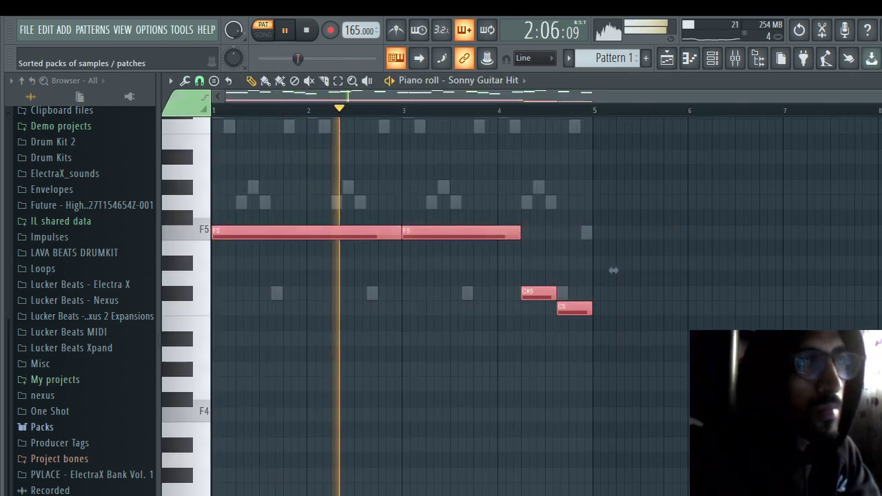
pyautogui.press('Delete')
# Step: Clone the Sonny Guitar Hit channel
pyautogui.press('F7')
pyautogui.rightClick(331, 166)
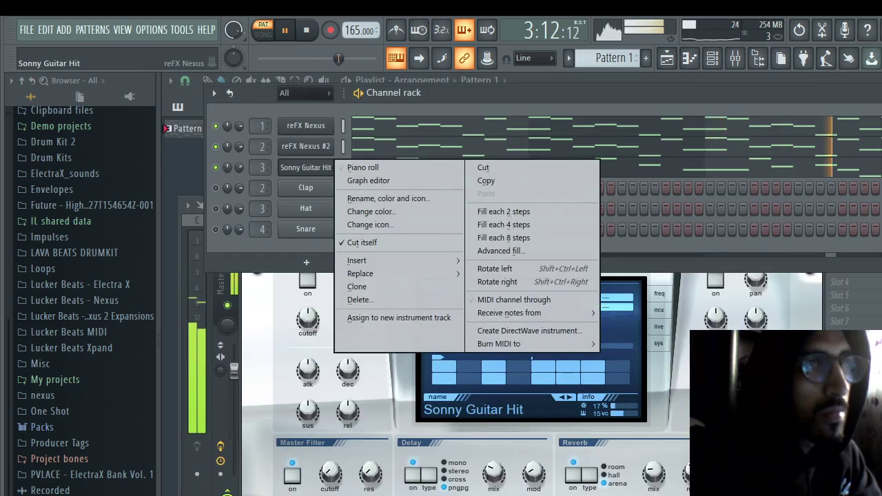
pyautogui.click(365, 286)
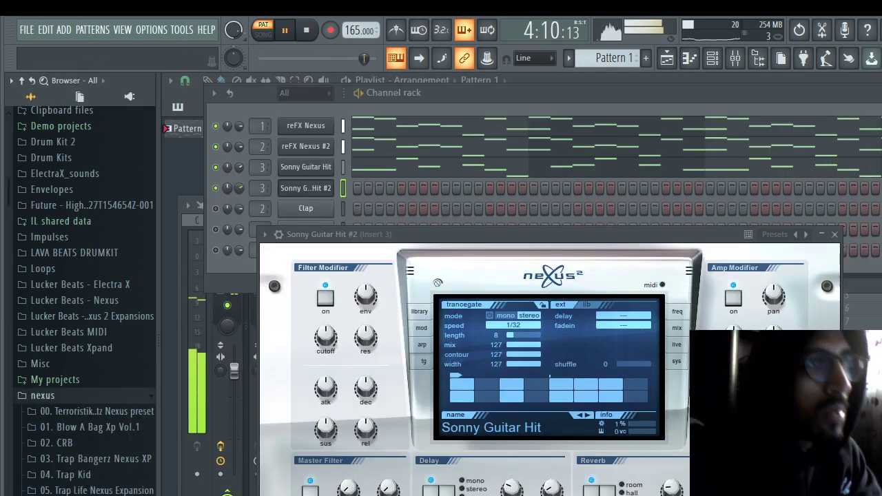
# Step: Open the 10. Squad Shit XP preset folder inside the nexus folder
pyautogui.press('Up')
pyautogui.press('Up')
pyautogui.press('Up')
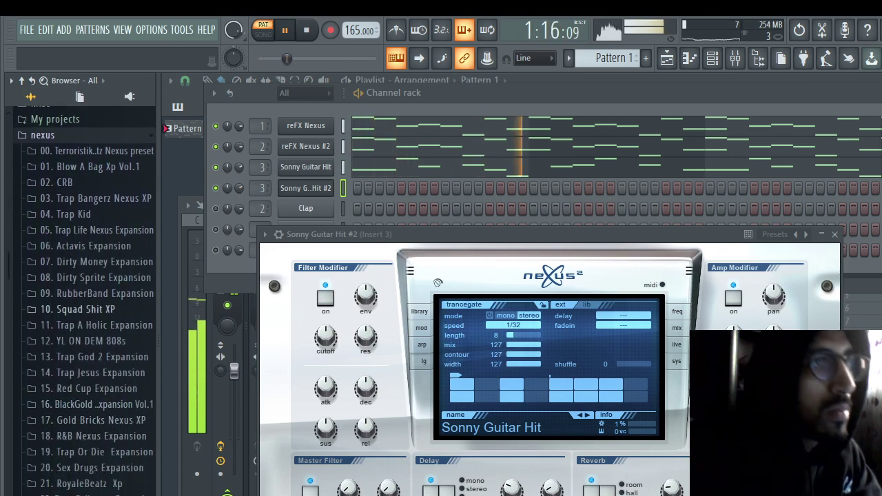
pyautogui.press('Up')
pyautogui.press('Down')
pyautogui.press('Right')
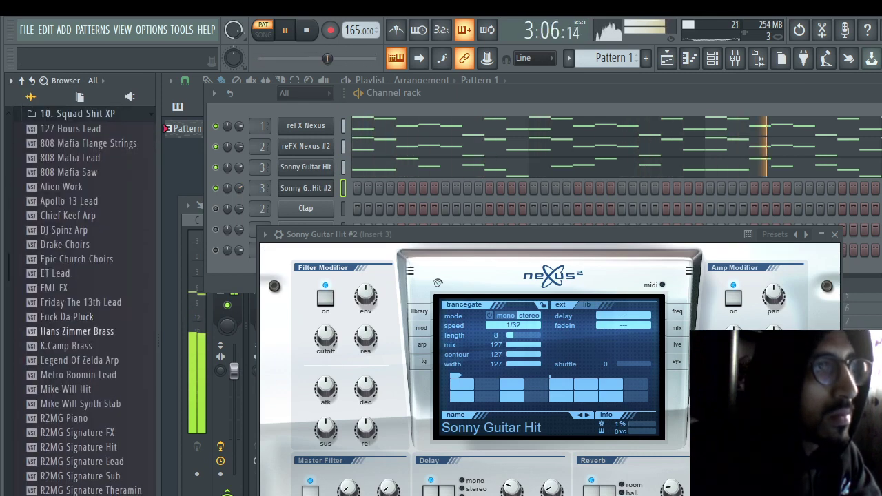
# Step: Find the Tarentino Piano preset in the folder and load it into the cloned Sonny Guitar Hit channel
pyautogui.press('Down')
pyautogui.press('Down')
pyautogui.press('Down')
pyautogui.press('Down')
pyautogui.press('Down')
pyautogui.press('Down')
pyautogui.press('Down')
pyautogui.press('Down')
pyautogui.press('Down')
pyautogui.press('Down')
pyautogui.press('Down')
pyautogui.press('Down')
pyautogui.press('Down')
pyautogui.press('Down')
pyautogui.press('Down')
pyautogui.press('Down')
pyautogui.press('Down')
pyautogui.press('Down')
pyautogui.press('Down')
pyautogui.press('Down')
pyautogui.press('Down')
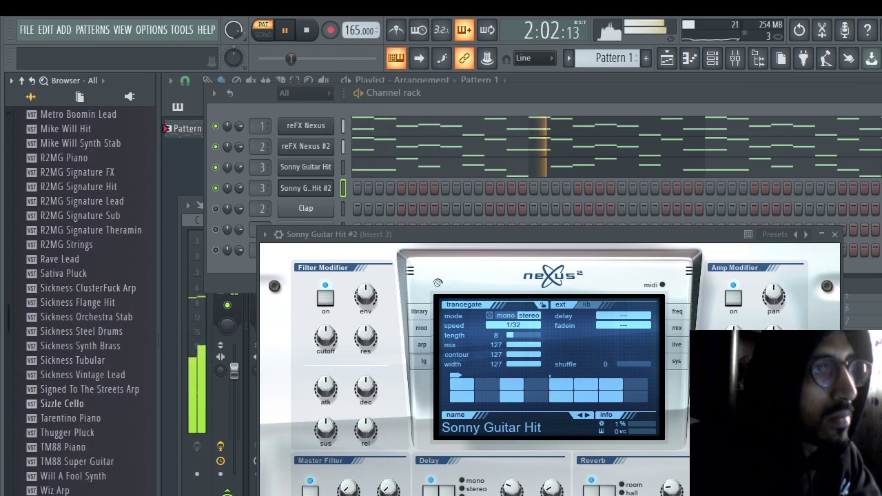
pyautogui.press('Down')
pyautogui.press('Down')
pyautogui.press('Down')
pyautogui.press('Down')
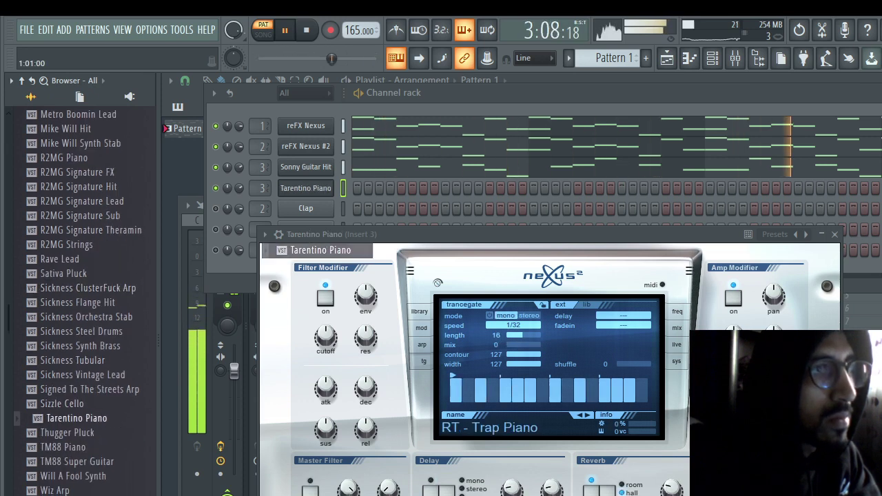
# Step: Paste the cut long notes into the Tarentino Piano channel and transpose them down by octaves
pyautogui.rightClick(329, 187)
pyautogui.click(358, 187)
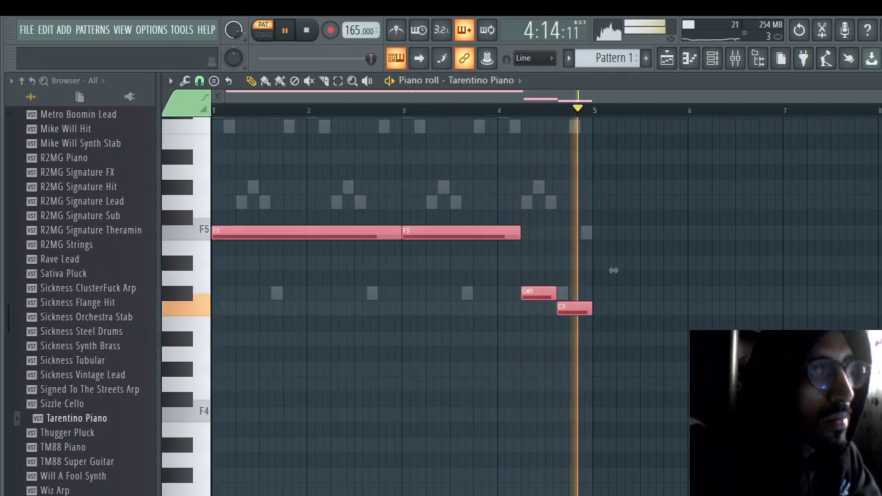
pyautogui.hotkey('ctrl', 'Down')
pyautogui.hotkey('ctrl', 'z')
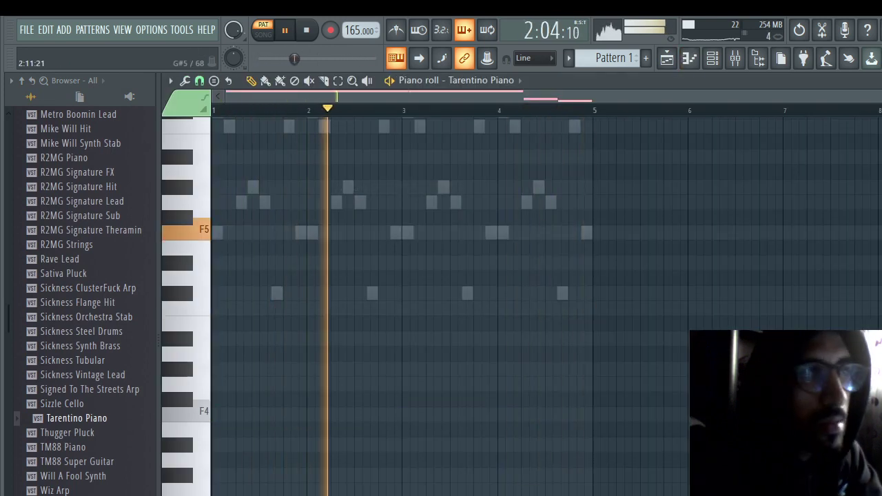
pyautogui.press('F7')
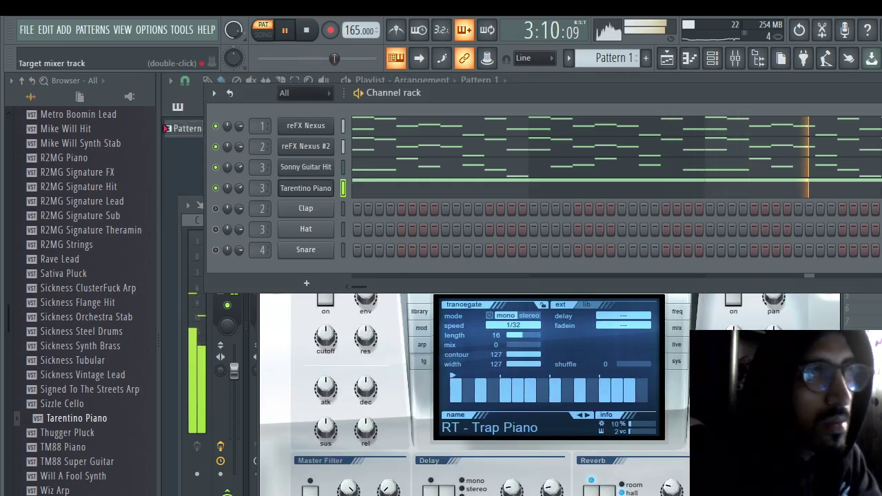
# Step: Clone the Tarentino Piano channel and try the Hans Zimmer Brass and Legend Of Zelda Arp presets in the clone
pyautogui.scroll(5, 239, 188)
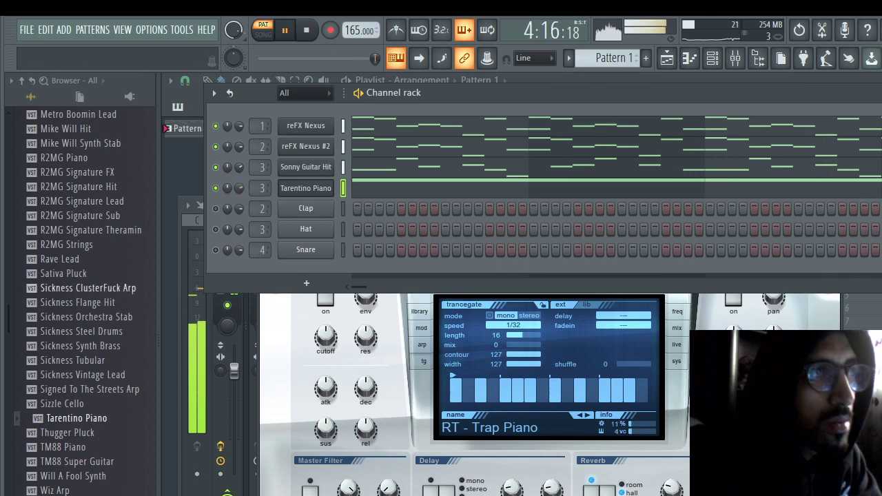
pyautogui.scroll(6, 69, 244)
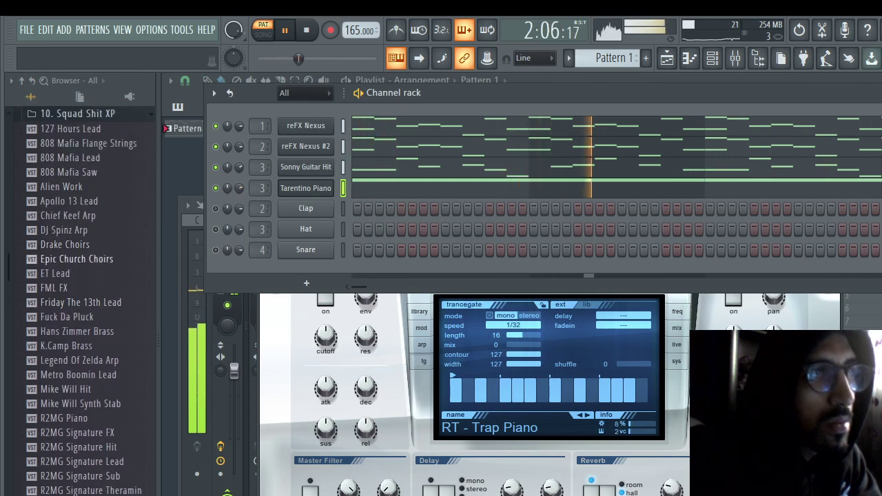
pyautogui.rightClick(335, 139)
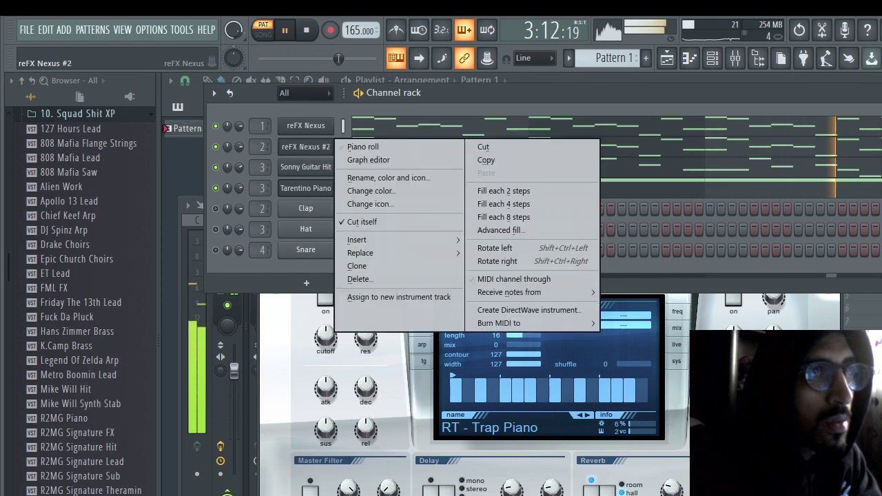
pyautogui.rightClick(335, 163)
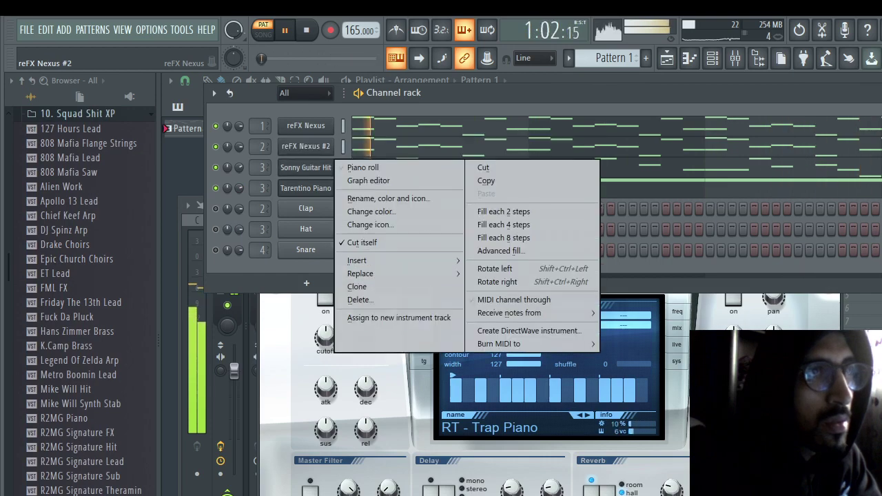
pyautogui.rightClick(335, 183)
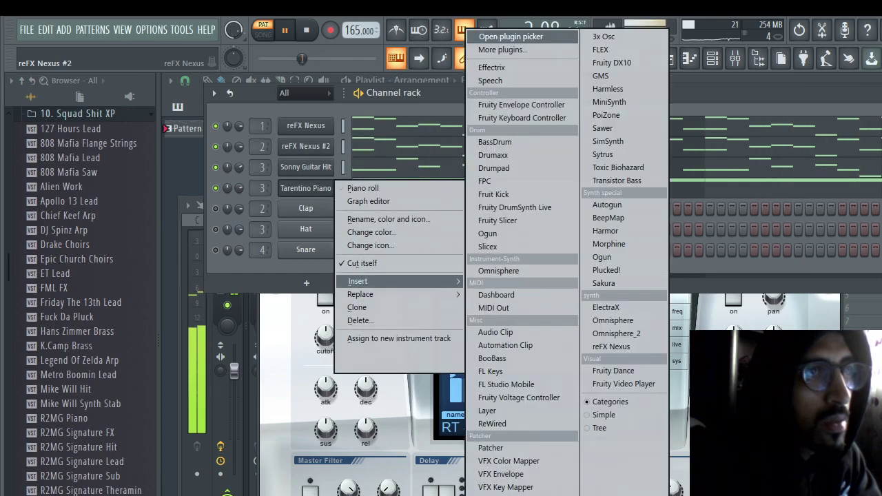
pyautogui.click(357, 308)
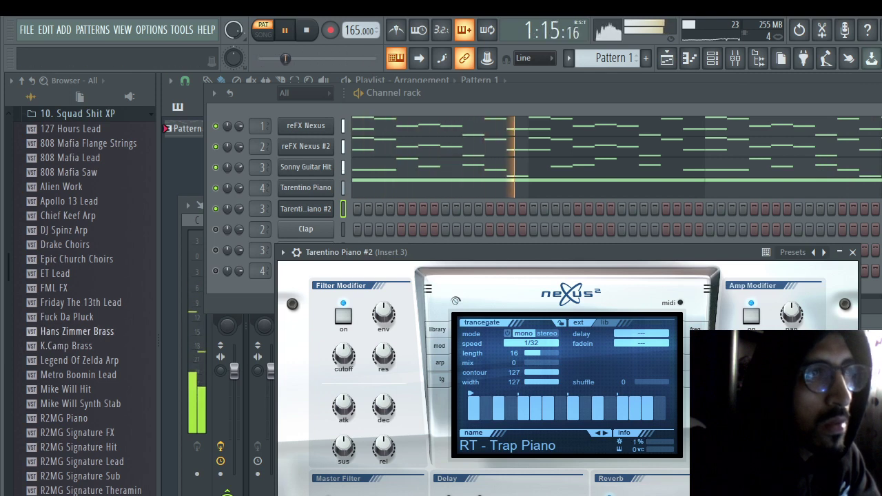
pyautogui.click(76, 331)
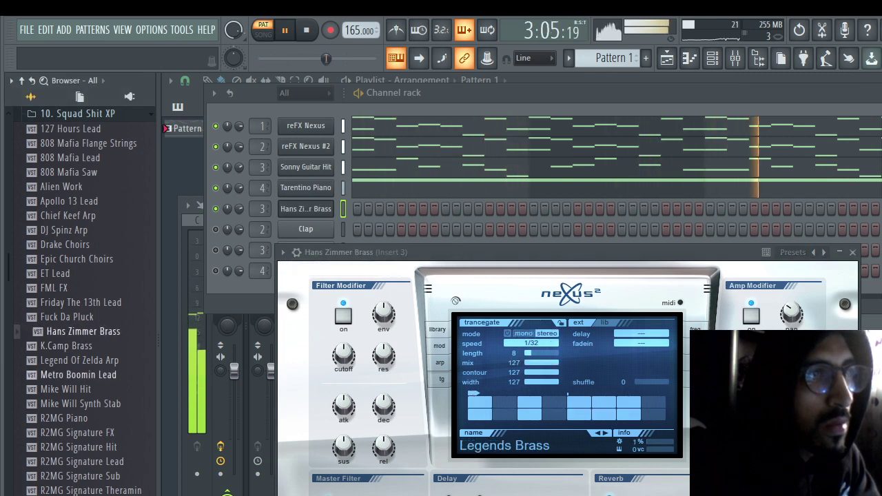
pyautogui.moveTo(79, 359); pyautogui.dragTo(290, 269)
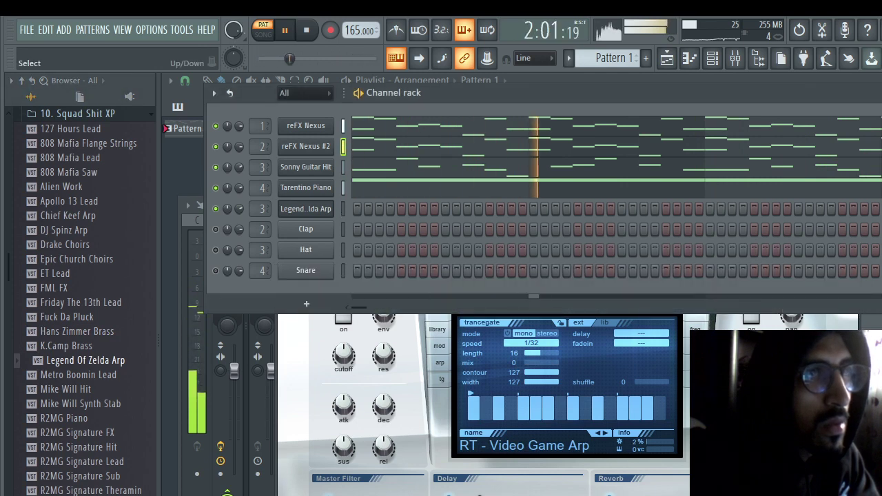
# Step: Paste the reFX Nexus #2 melody into the Legend Of Zelda Arp channel and route that channel to mixer track 5
pyautogui.click(342, 209)
pyautogui.hotkey('ctrl', 'v')
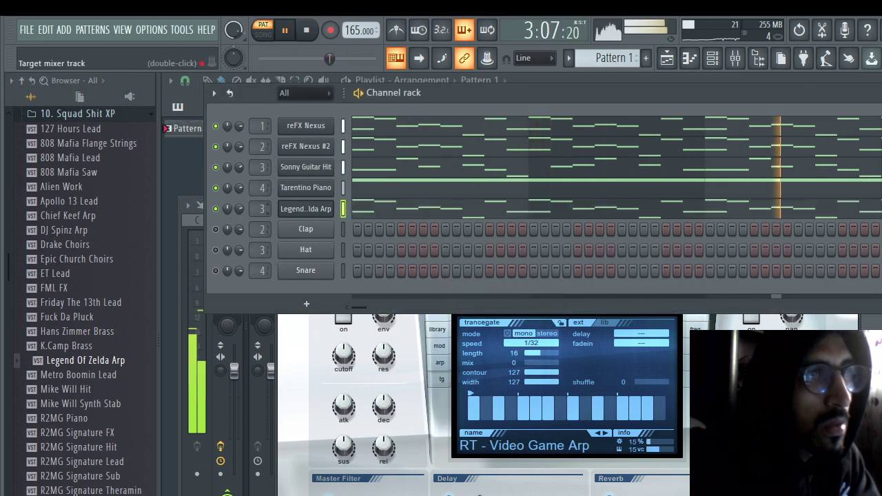
pyautogui.scroll(2, 262, 209)
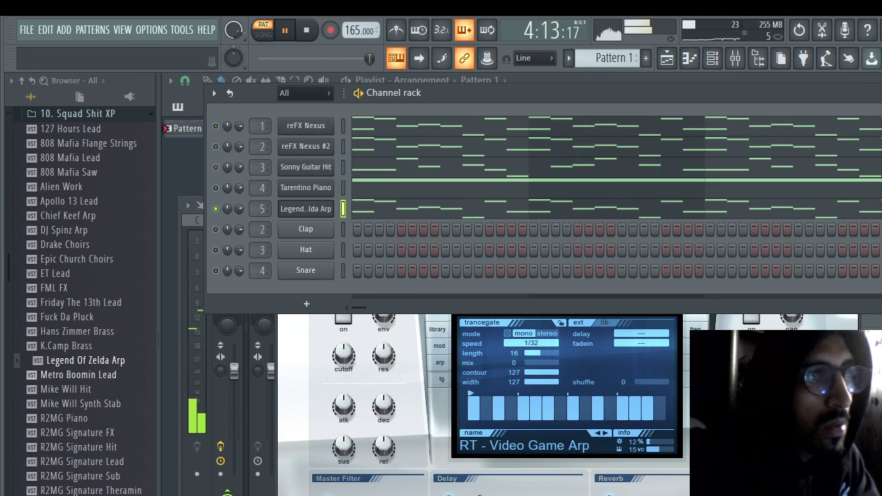
# Step: Try R2MG Piano, Rave Lead and Sativa Pluck in the mixer track 5 channel, and settle on the Sickness ClusterFuck Arp preset
pyautogui.moveTo(63, 417); pyautogui.dragTo(345, 209)
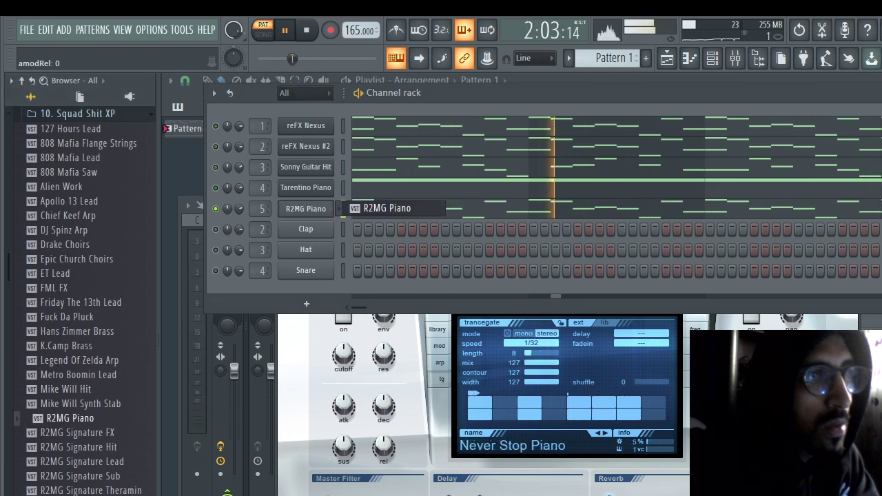
pyautogui.scroll(-4, 82, 275)
pyautogui.moveTo(66, 345); pyautogui.dragTo(306, 208)
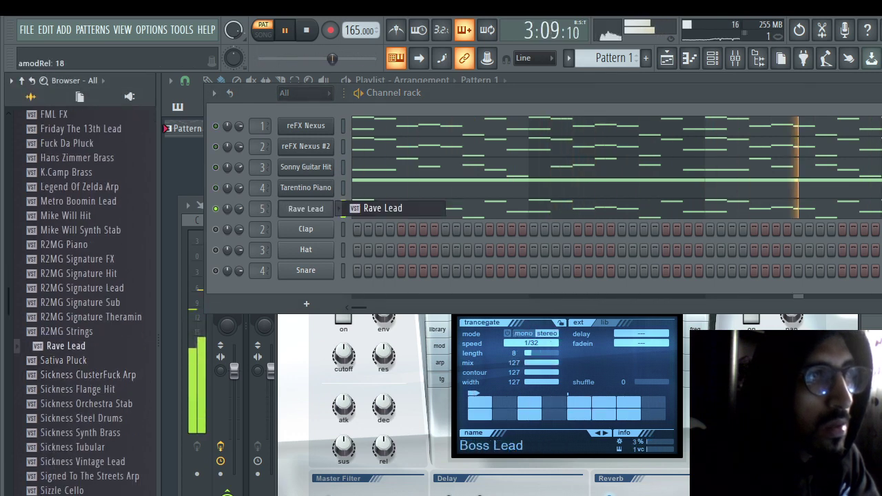
pyautogui.moveTo(65, 359); pyautogui.dragTo(306, 209)
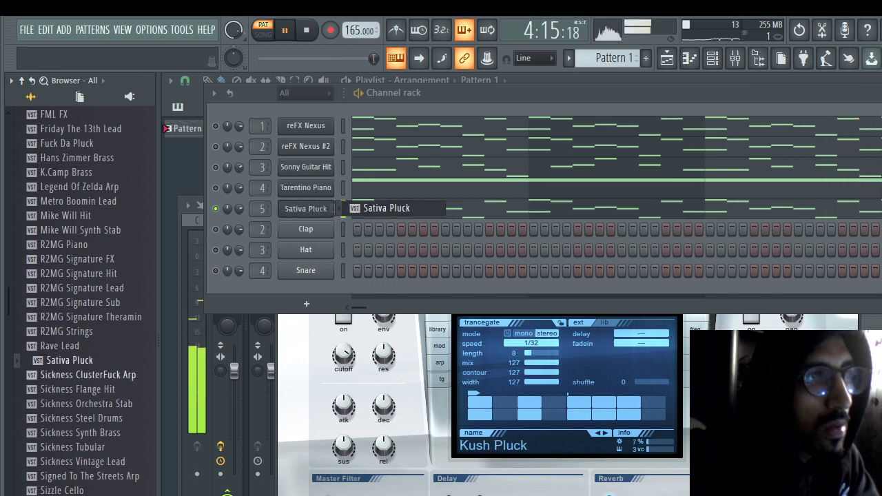
pyautogui.moveTo(83, 374); pyautogui.dragTo(306, 209)
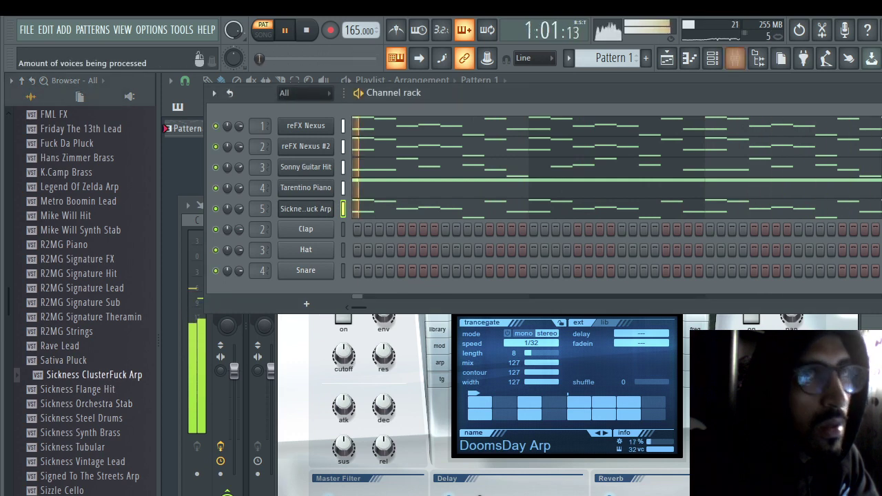
# Step: Add the HalfTime effect to slot 1 of mixer Insert 5 and set its loop length to 1 Bar
pyautogui.press('F9')
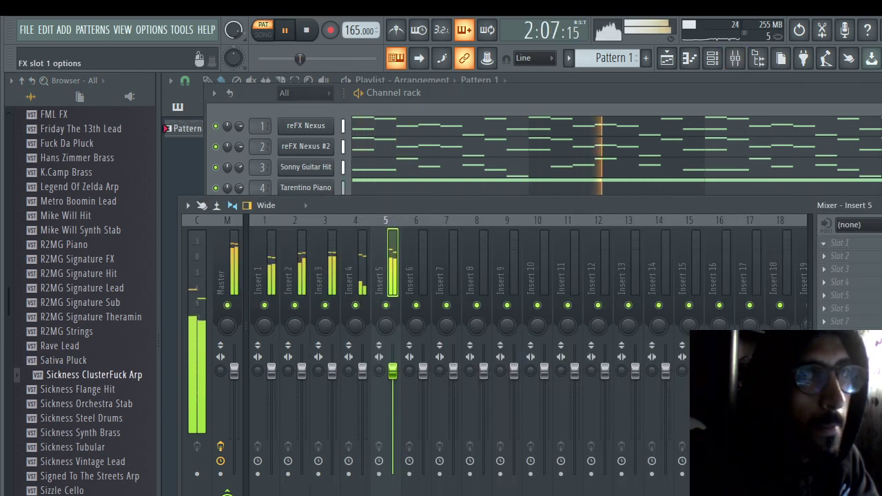
pyautogui.click(824, 243)
pyautogui.moveTo(842, 257)
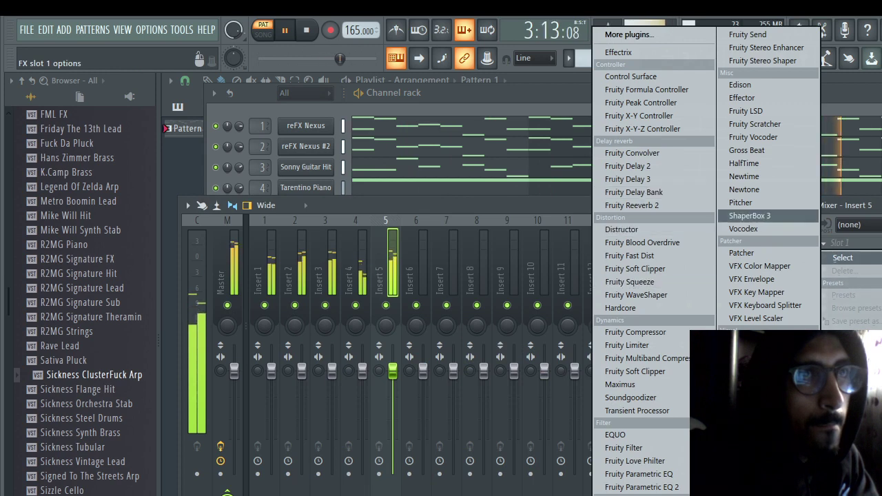
pyautogui.click(744, 163)
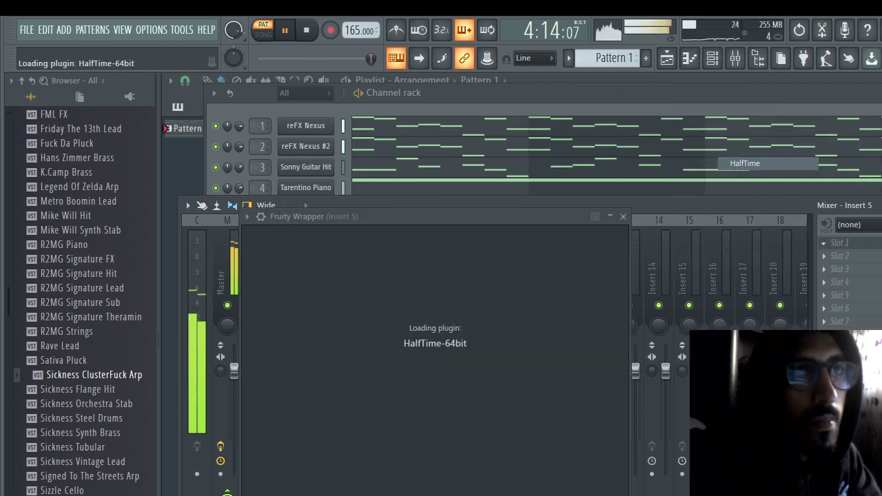
pyautogui.click(486, 280)
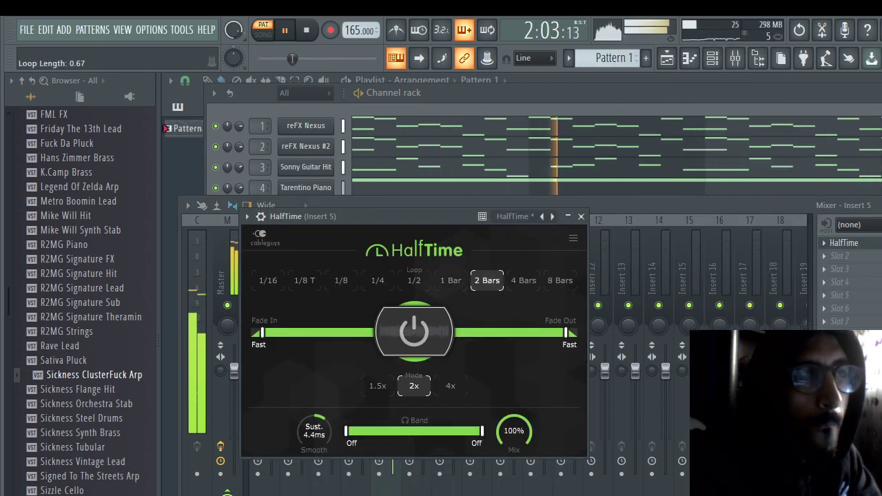
pyautogui.click(451, 280)
pyautogui.click(580, 216)
pyautogui.press('F6')
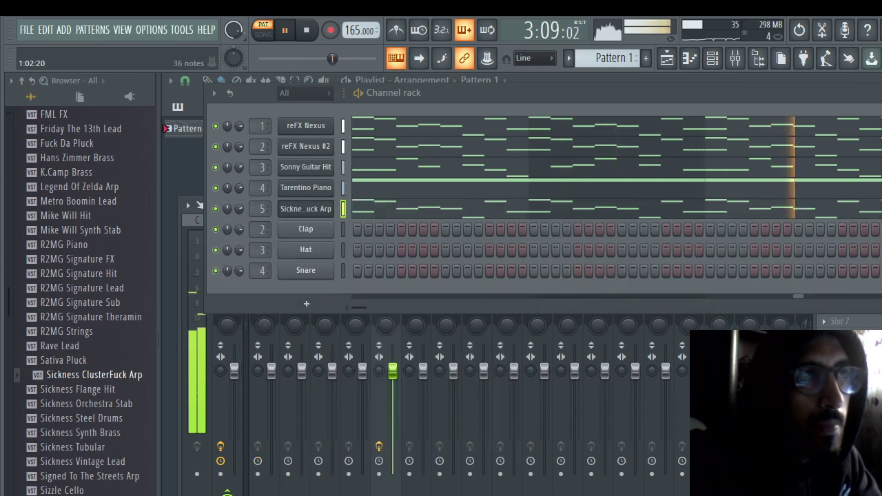
pyautogui.press('F7')
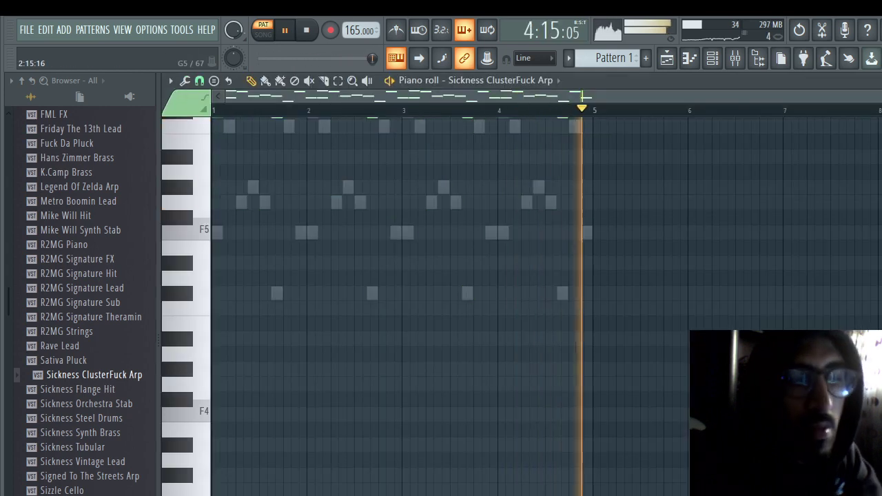
pyautogui.press('F6')
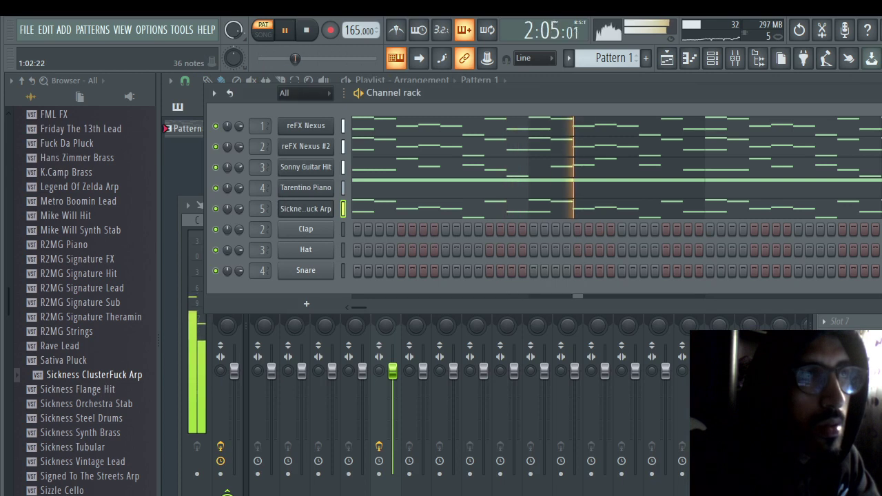
# Step: Collapse the nexus folder in the file browser
pyautogui.scroll(4, 83, 297)
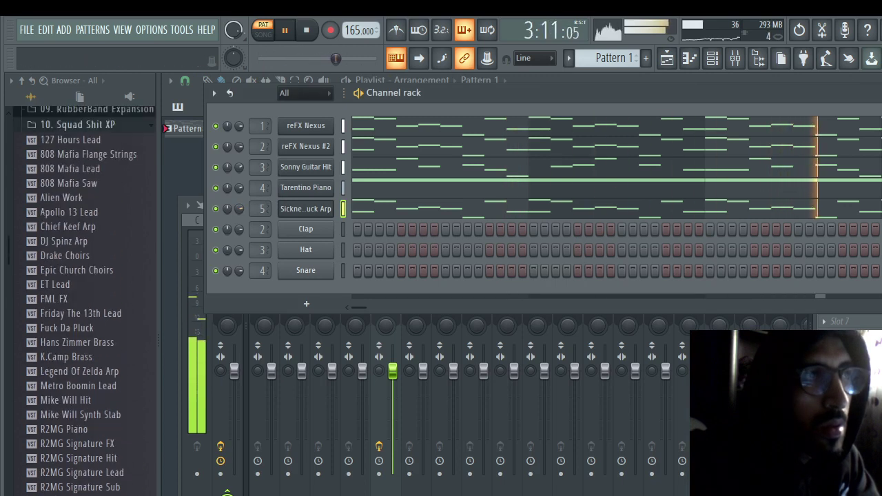
pyautogui.scroll(5, 83, 297)
pyautogui.click(43, 199)
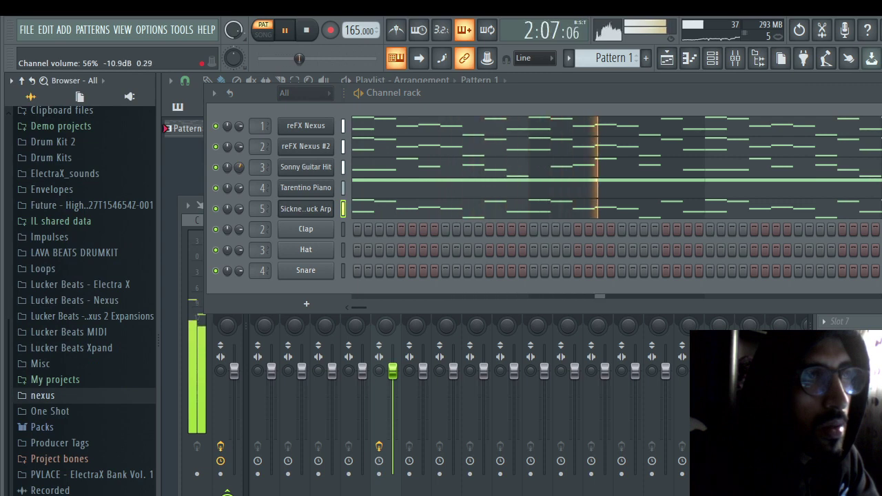
# Step: Raise the channel volumes of the melody layers to 59%
pyautogui.scroll(3, 239, 166)
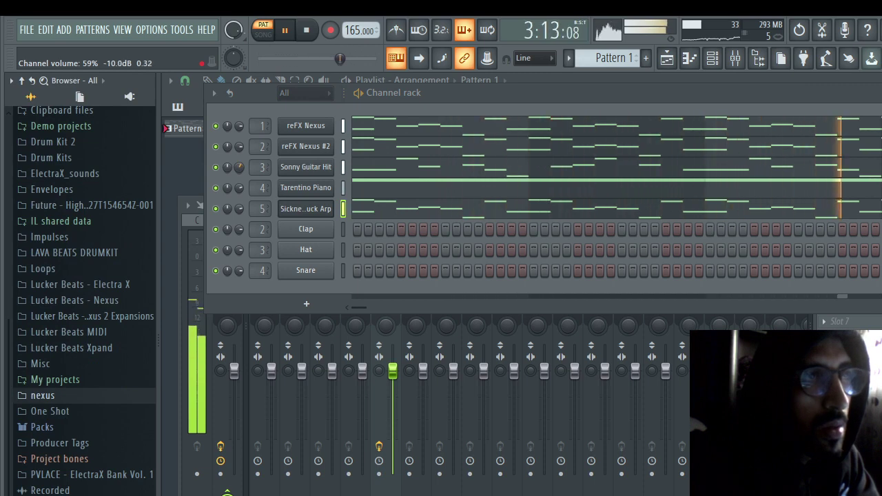
pyautogui.scroll(7, 239, 167)
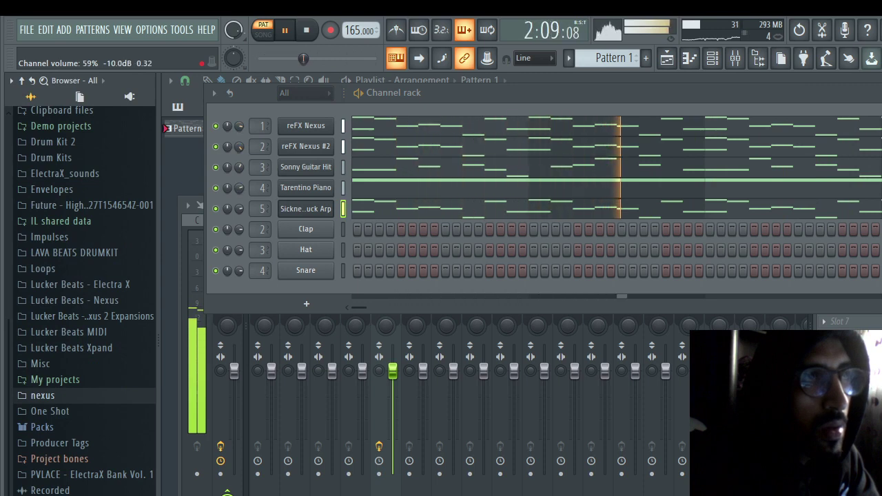
pyautogui.scroll(8, 239, 146)
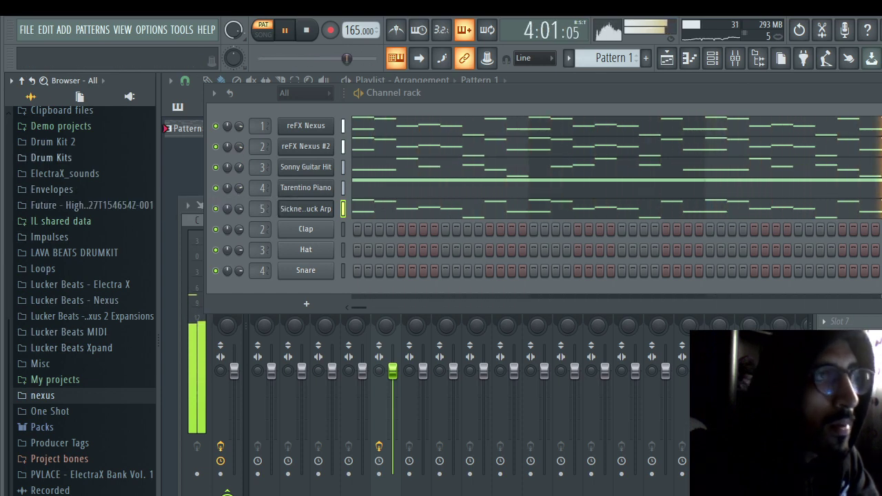
# Step: Add the CHASETHEMONEY_808_1 sample from the REDDA drum kit in Drum Kit 2 as a new channel and open its piano roll
pyautogui.click(53, 141)
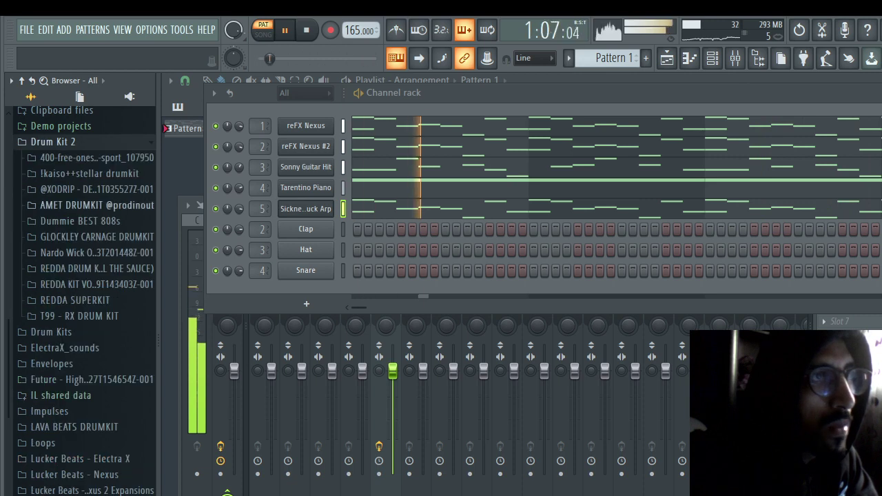
pyautogui.click(96, 268)
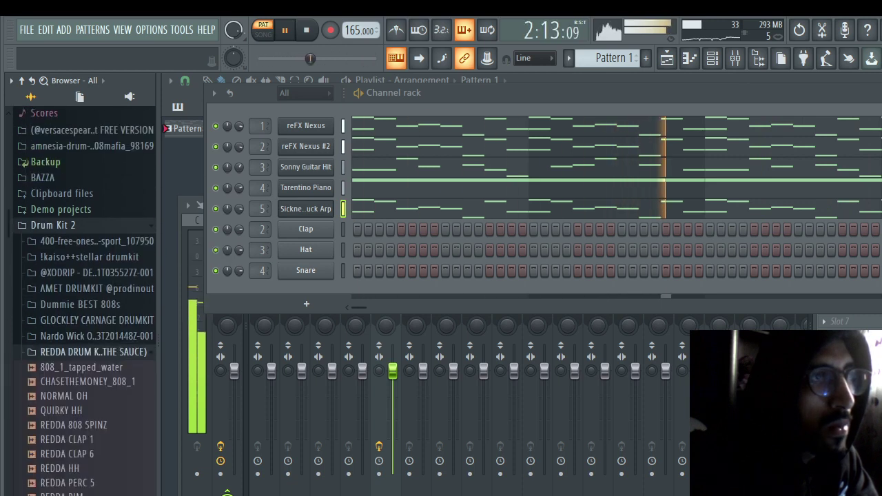
pyautogui.moveTo(90, 385); pyautogui.dragTo(290, 293)
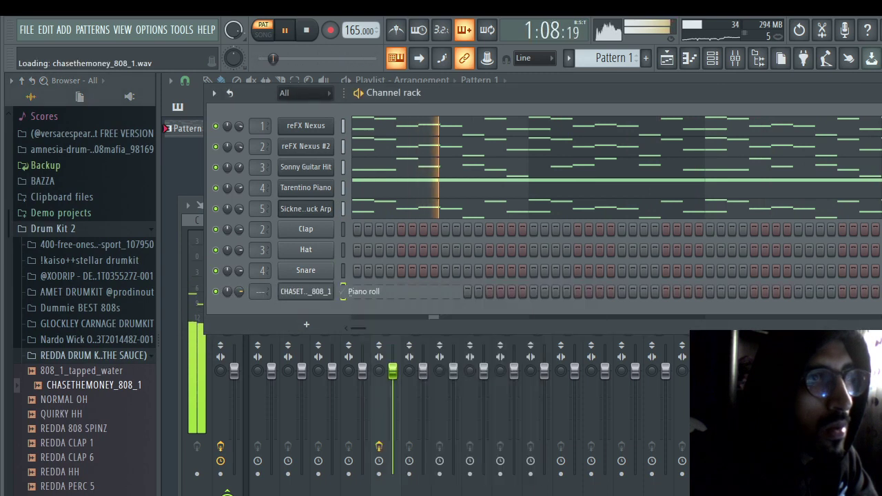
pyautogui.click(342, 292)
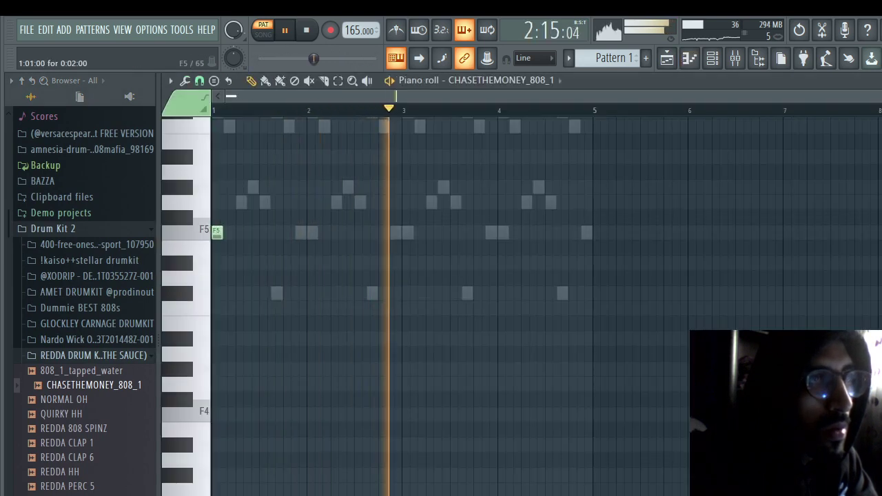
# Step: Try F5 and C#5 for the 808's opening note at the start of bar 1 and settle on F4
pyautogui.press('space')
pyautogui.press('space')
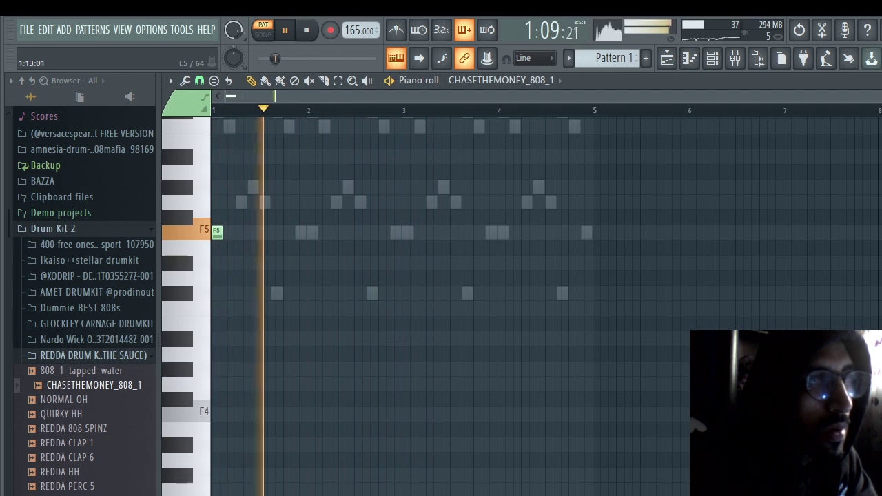
pyautogui.press('space')
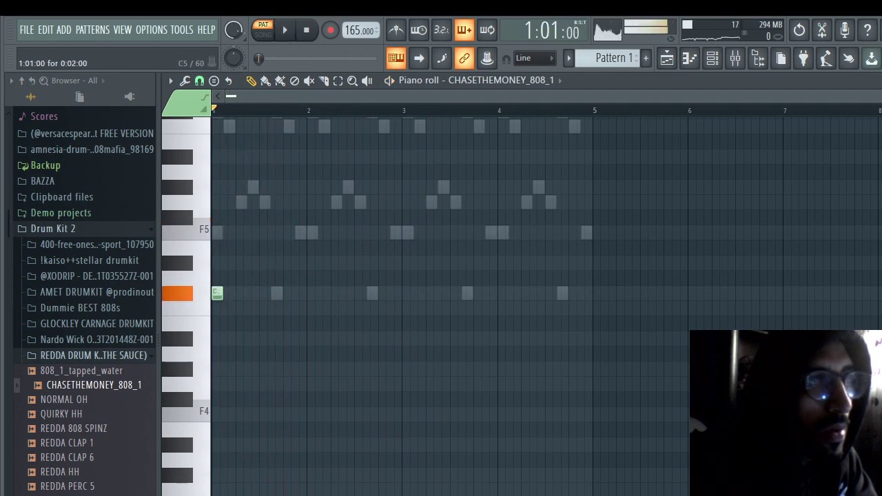
pyautogui.press('space')
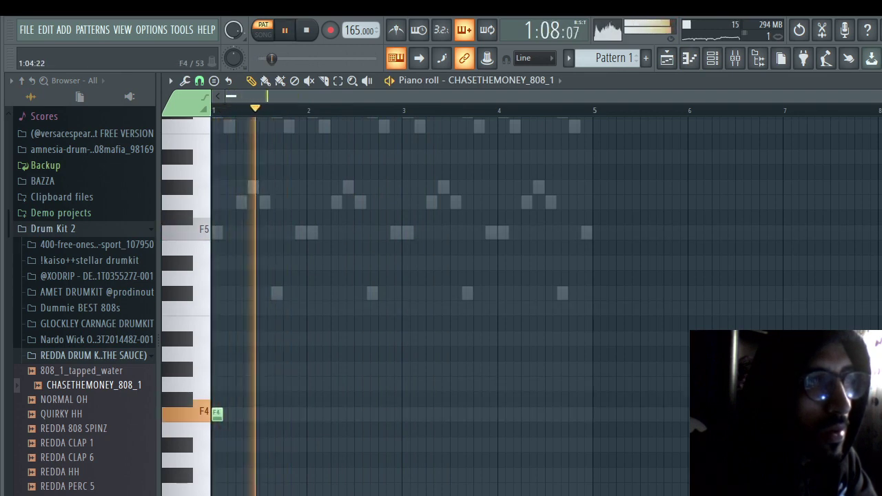
pyautogui.press('space')
pyautogui.press('space')
pyautogui.press('space')
# Step: Add two more evenly spaced F4 notes to bar 1 of the 808 part
pyautogui.click(250, 412)
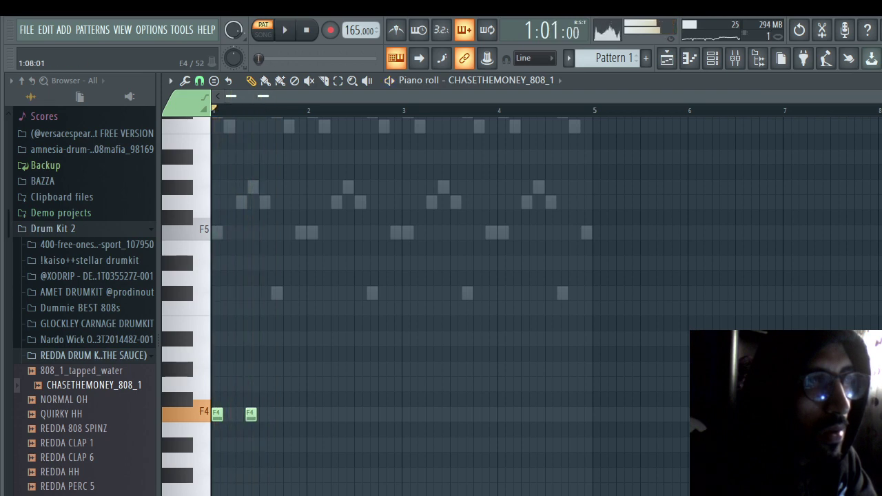
pyautogui.press('space')
pyautogui.press('space')
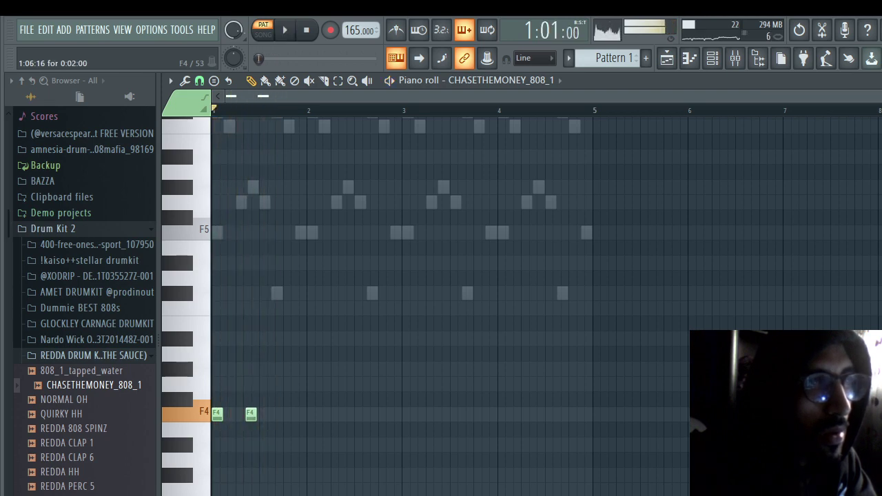
pyautogui.press('space')
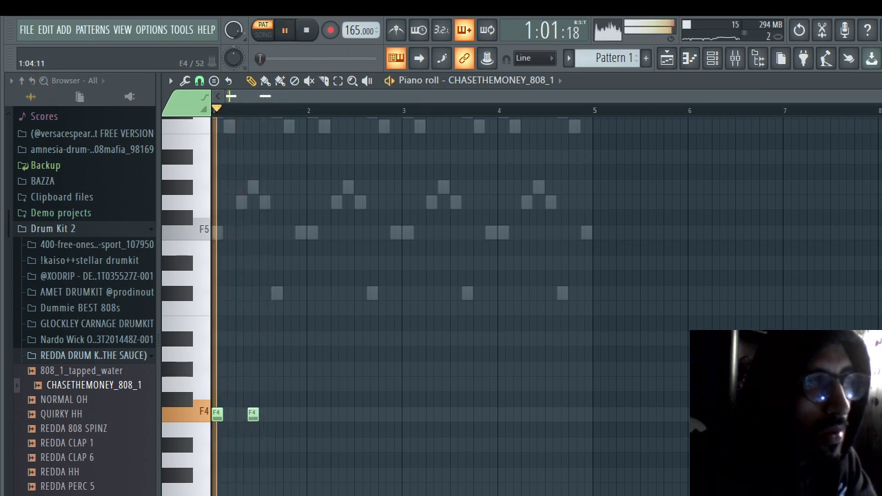
pyautogui.click(288, 413)
pyautogui.press('space')
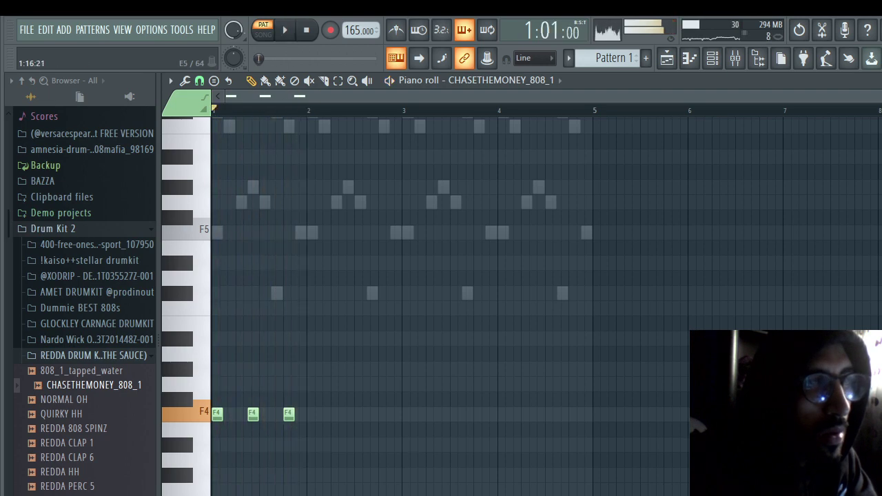
# Step: Enable Cut itself on the CHASETHEMONEY_808_1 channel and play the pattern from its piano roll
pyautogui.press('F7')
pyautogui.rightClick(332, 288)
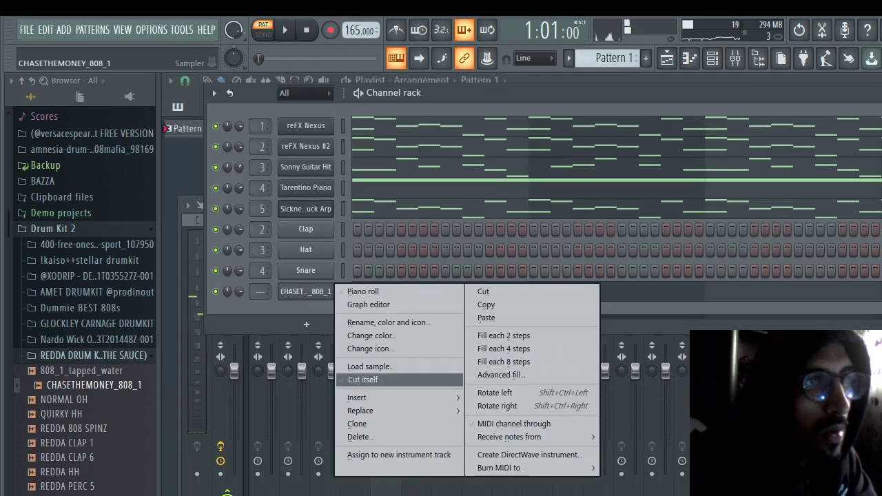
pyautogui.click(363, 380)
pyautogui.press('space')
pyautogui.press('F7')
pyautogui.press('space')
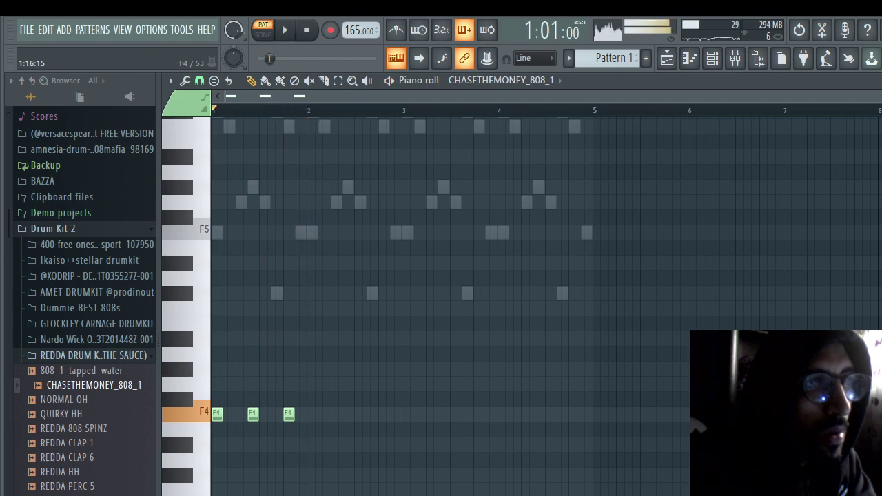
# Step: Extend the 808 part with F4, F5 and C#5 in bar 2, three C5 notes in bar 3, and G#4 and G4 in bar 4
pyautogui.press('space')
pyautogui.click(323, 412)
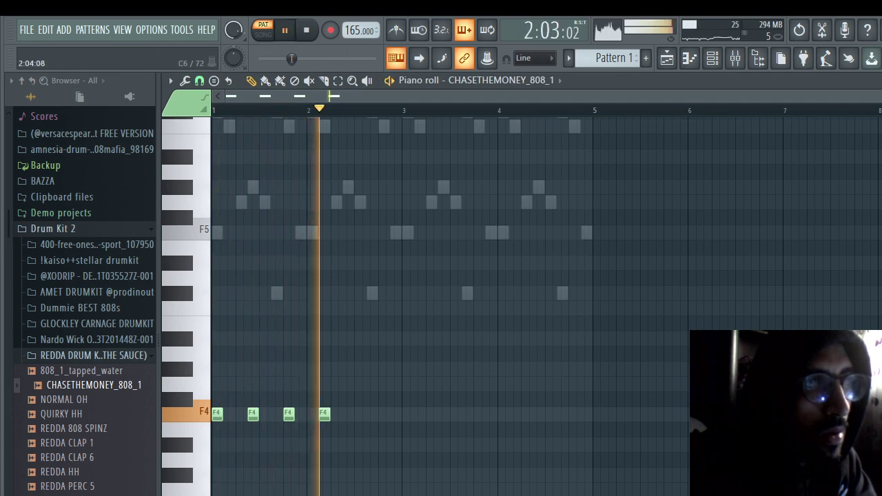
pyautogui.press('space')
pyautogui.scroll(3, 441, 303)
pyautogui.scroll(-3, 441, 303)
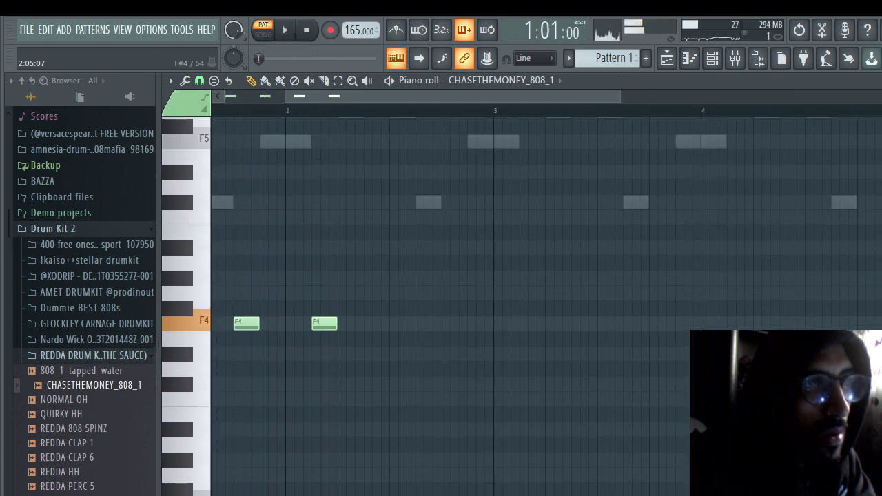
pyautogui.scroll(3, 441, 303)
pyautogui.click(348, 232)
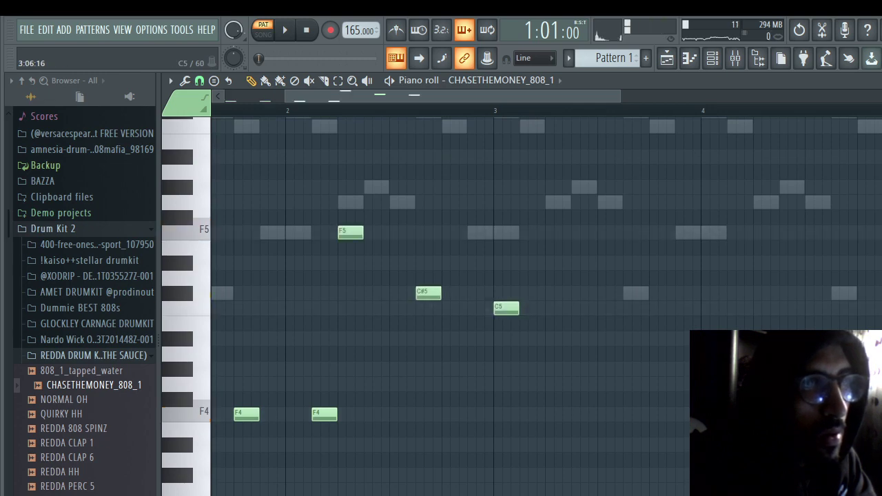
pyautogui.click(577, 308)
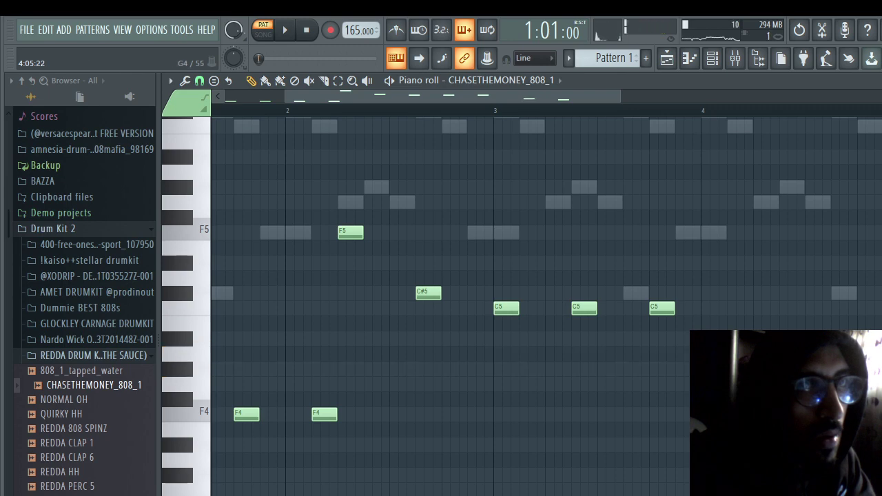
# Step: Move the three C5 notes in bar 3 of the 808 part down to F4
pyautogui.hotkey('ctrl', 'a')
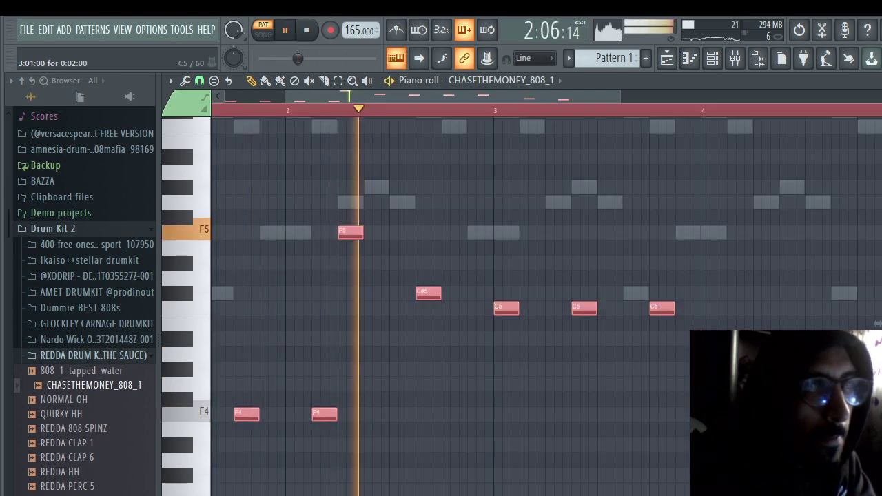
pyautogui.press('F7')
pyautogui.rightClick(330, 291)
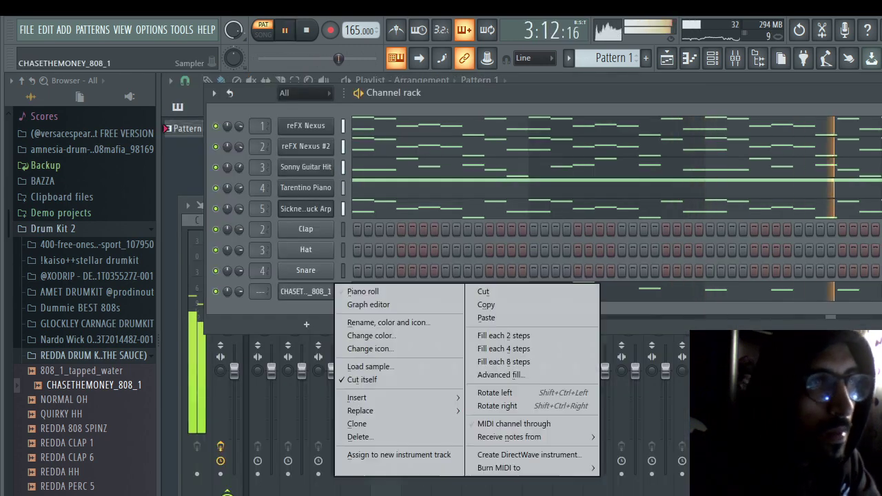
pyautogui.click(363, 291)
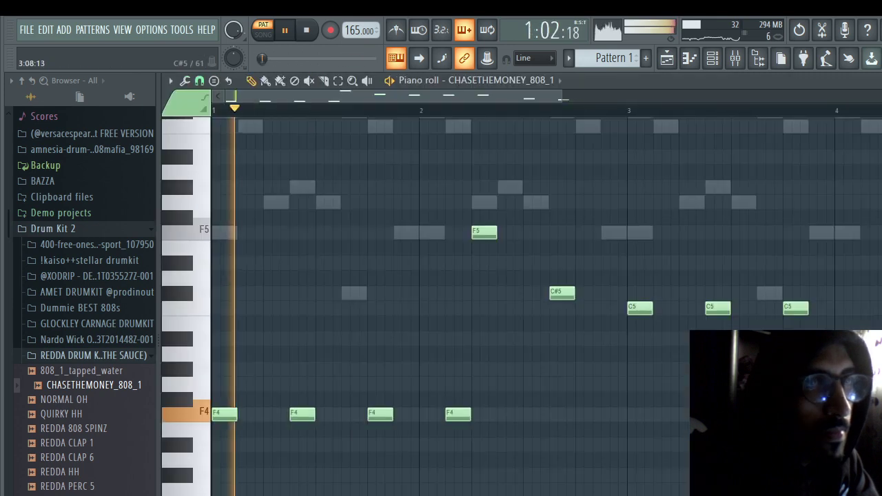
pyautogui.keyDown('ctrl'); pyautogui.scroll(-2, 441, 303); pyautogui.keyUp('ctrl')
pyautogui.scroll(-10, 441, 303)
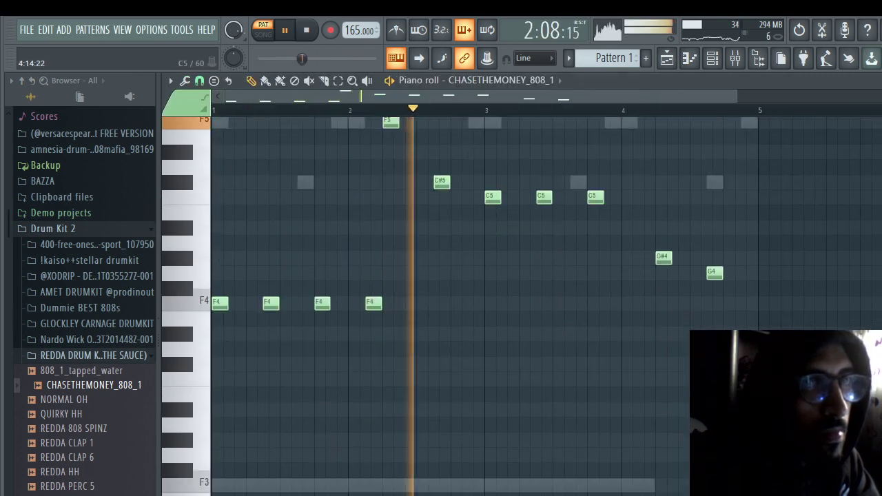
pyautogui.scroll(-2, 441, 303)
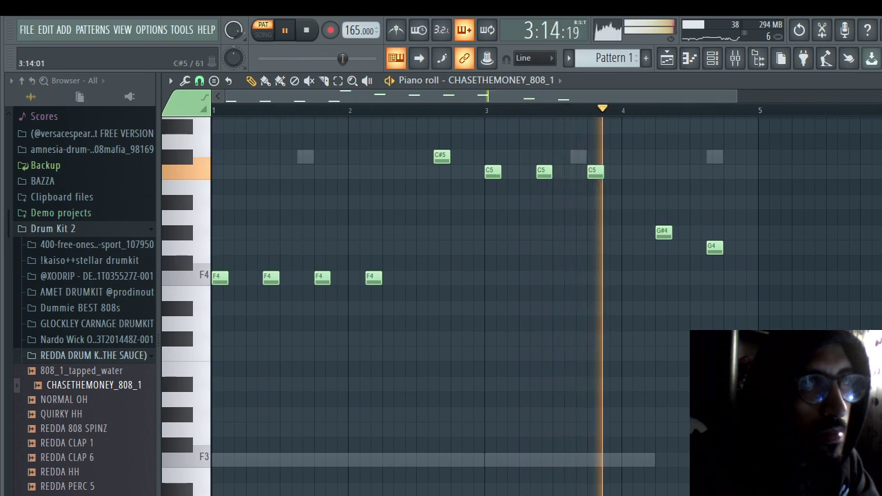
pyautogui.moveTo(490, 205); pyautogui.dragTo(624, 278)
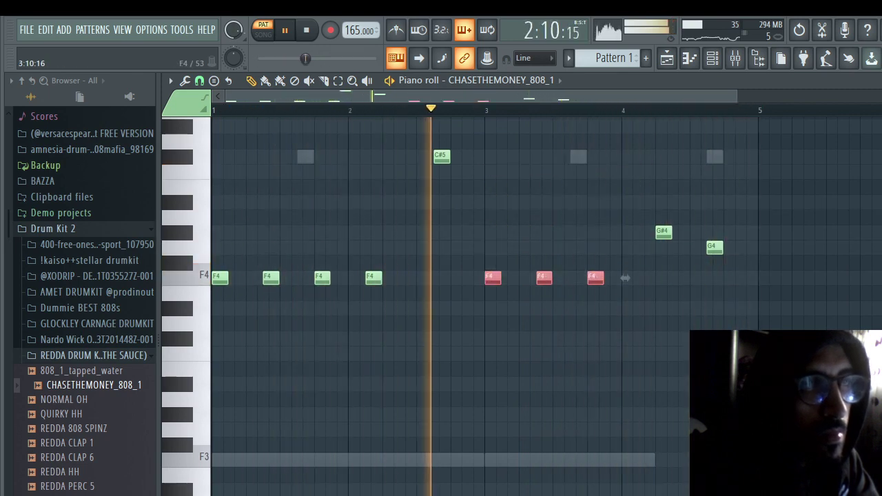
pyautogui.scroll(-3, 624, 277)
pyautogui.scroll(3, 625, 186)
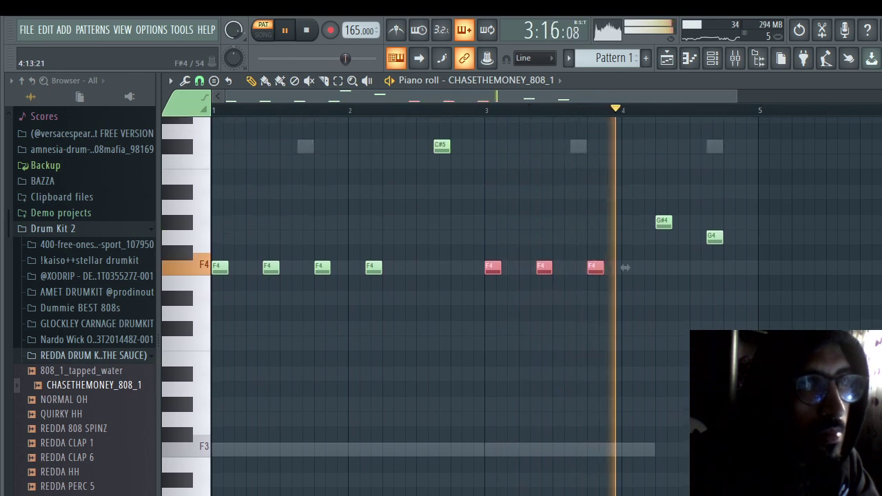
# Step: Transpose the G#4 and G4 notes in bar 4 of the 808 part down seven semitones
pyautogui.moveTo(674, 212); pyautogui.dragTo(654, 212)
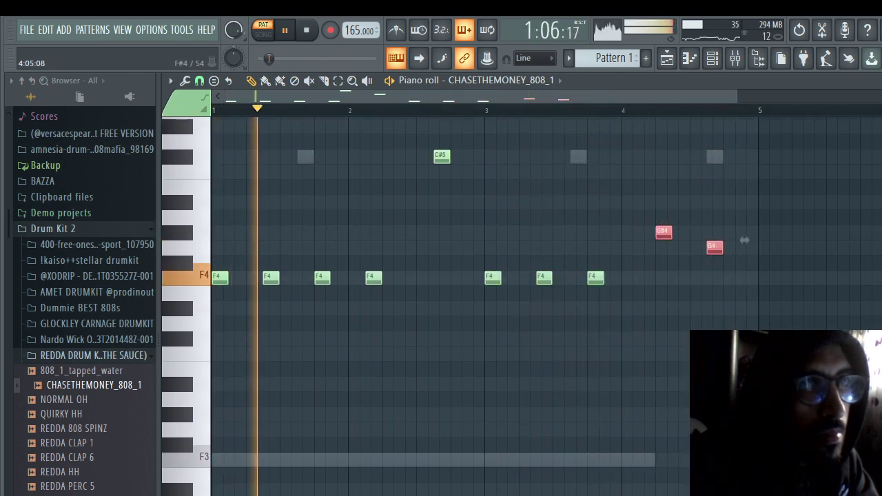
pyautogui.hotkey('shift', 'Down')
pyautogui.hotkey('shift', 'Down')
pyautogui.hotkey('shift', 'Down')
pyautogui.hotkey('shift', 'Down')
pyautogui.hotkey('shift', 'Down')
pyautogui.hotkey('shift', 'Down')
pyautogui.hotkey('shift', 'Down')
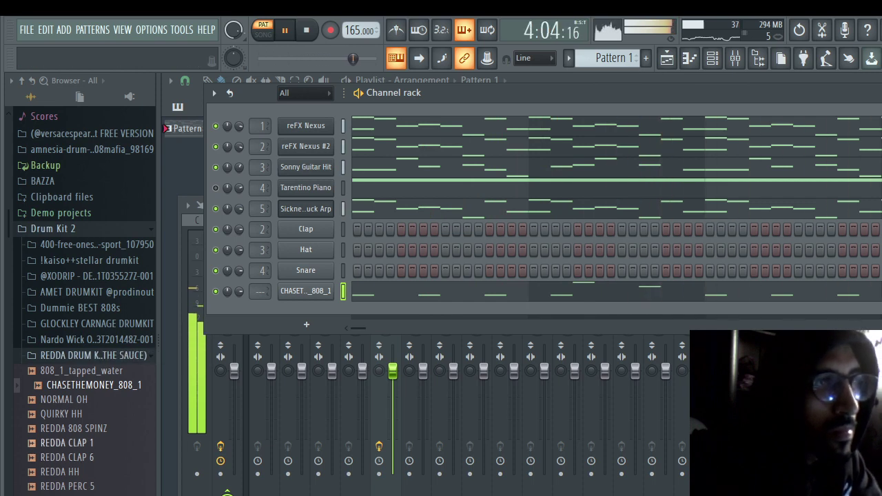
# Step: Add the REDDA HH sample as a new channel and fill its sequence on every 2 steps
pyautogui.moveTo(66, 471); pyautogui.dragTo(310, 314)
pyautogui.rightClick(330, 310)
pyautogui.click(503, 369)
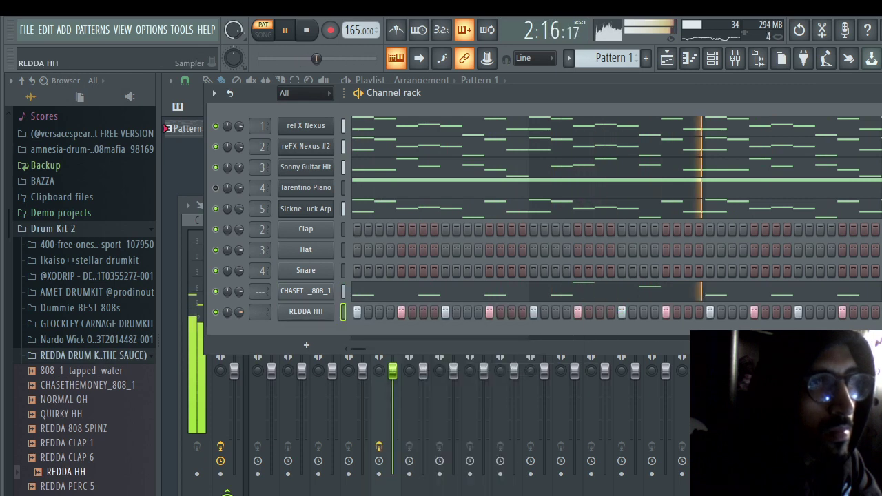
pyautogui.rightClick(330, 309)
pyautogui.click(502, 356)
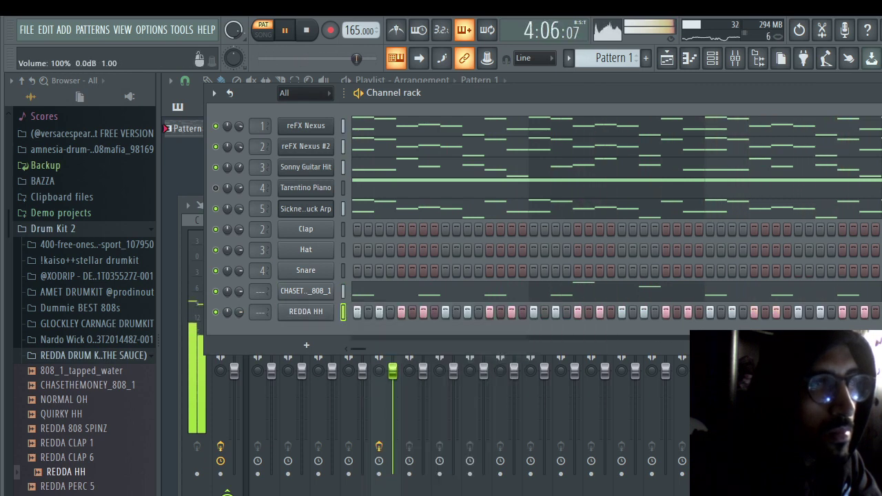
# Step: Audition the snare and clap samples in the REDDA drum kit folder, including REDDA CLAP 1
pyautogui.press('Down')
pyautogui.press('Down')
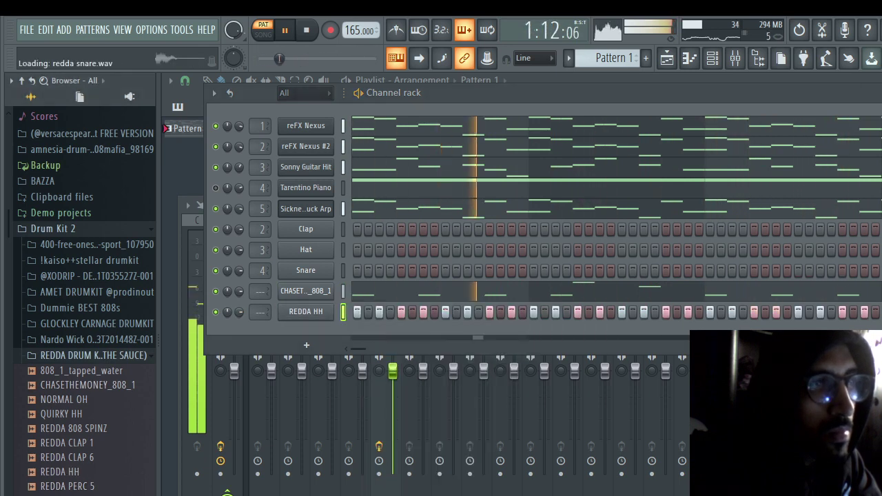
pyautogui.press('Up')
pyautogui.press('Up')
pyautogui.press('Up')
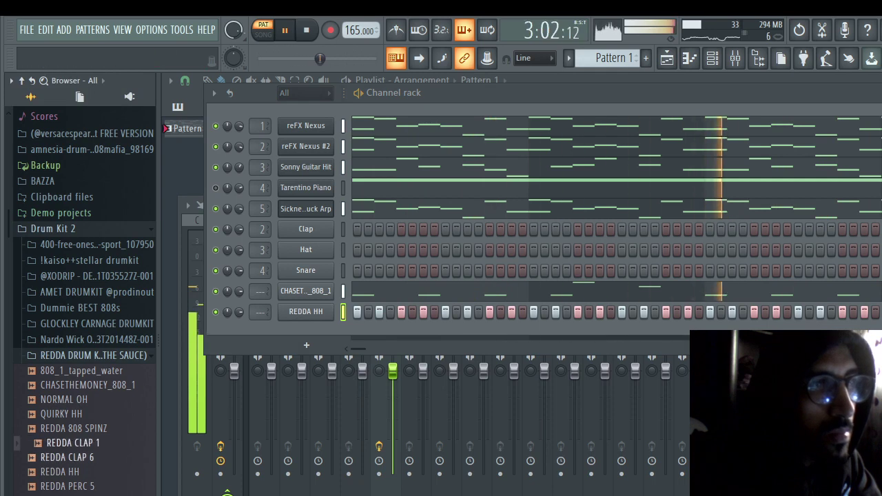
# Step: Collapse the REDDA drum kit folder and select the GLOCKLEY CARNAGE DRUMKIT folder
pyautogui.press('Left')
pyautogui.press('Left')
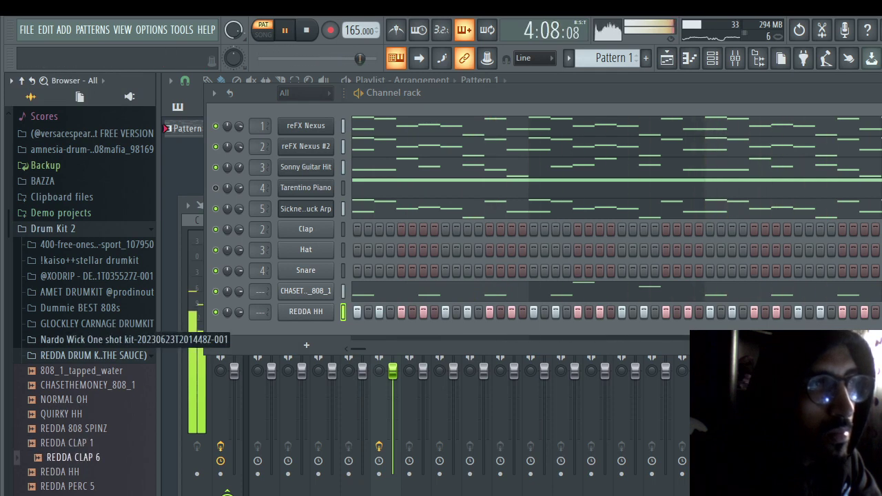
pyautogui.press('Up')
pyautogui.press('Up')
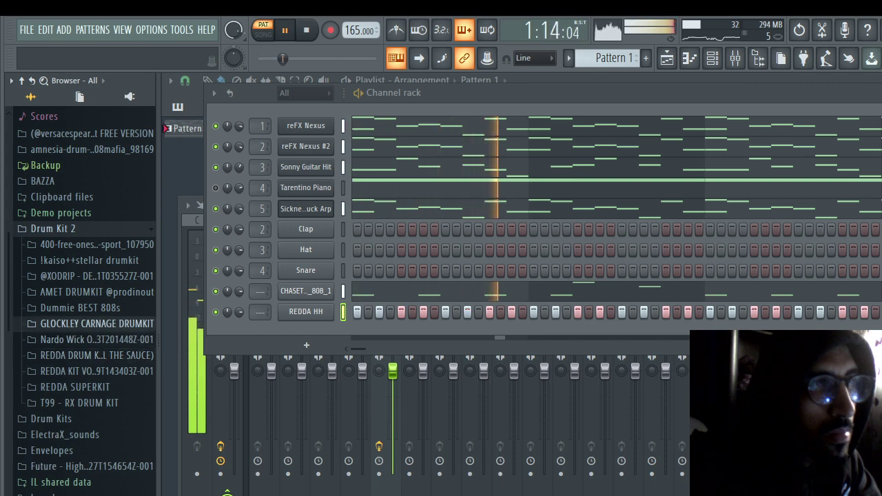
# Step: Add the Glockley Kicks (9) sample from the GLOCKLEY drumkit's Kicks folder as a new channel and program its syncopated kick pattern
pyautogui.press('Right')
pyautogui.press('Right')
pyautogui.press('Right')
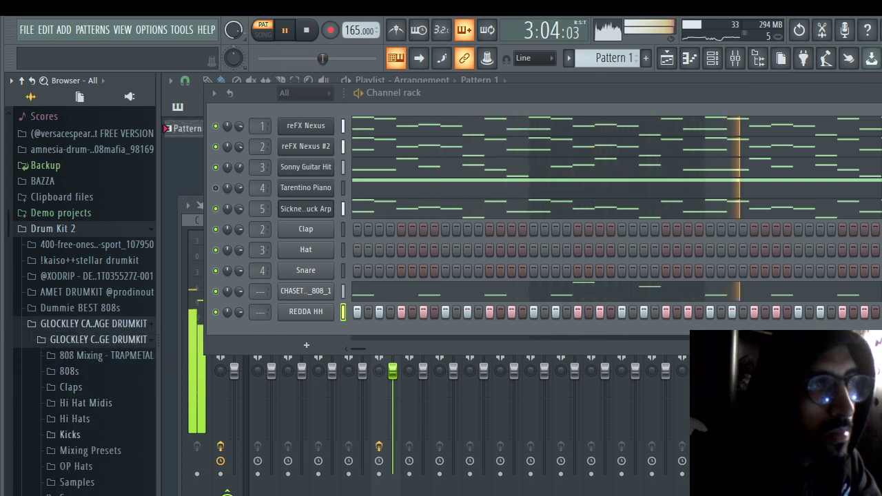
pyautogui.press('Down')
pyautogui.press('Down')
pyautogui.press('Down')
pyautogui.press('Down')
pyautogui.press('Down')
pyautogui.press('Down')
pyautogui.press('Right')
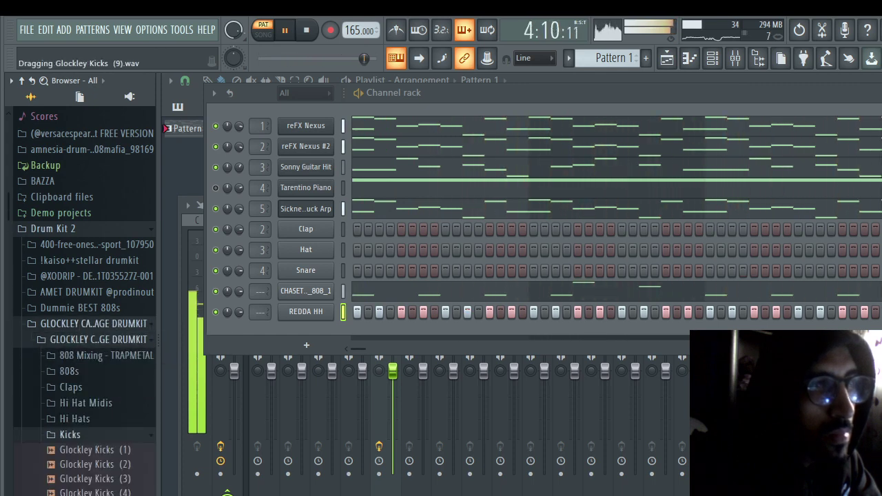
pyautogui.moveTo(305, 377); pyautogui.dragTo(299, 348)
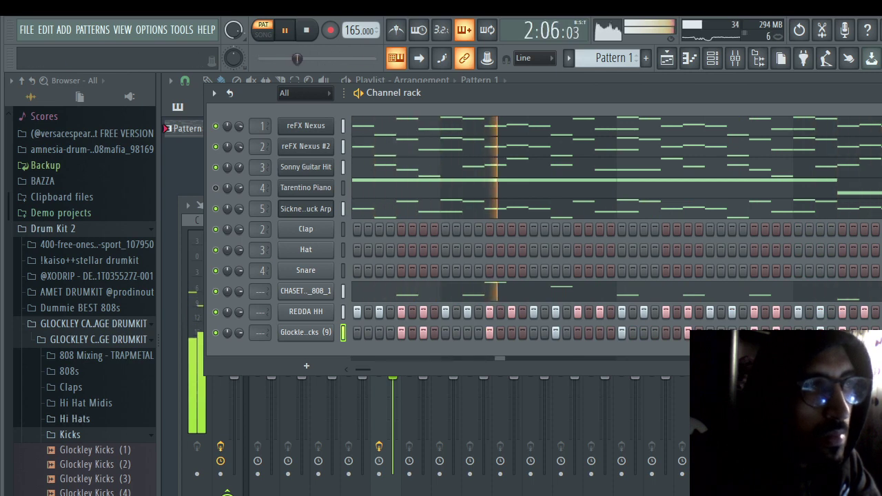
# Step: Add Glockley Snares (2) from the drumkit's Snares folder as a new channel with hits every 16 steps, starting on step 9
pyautogui.click(70, 434)
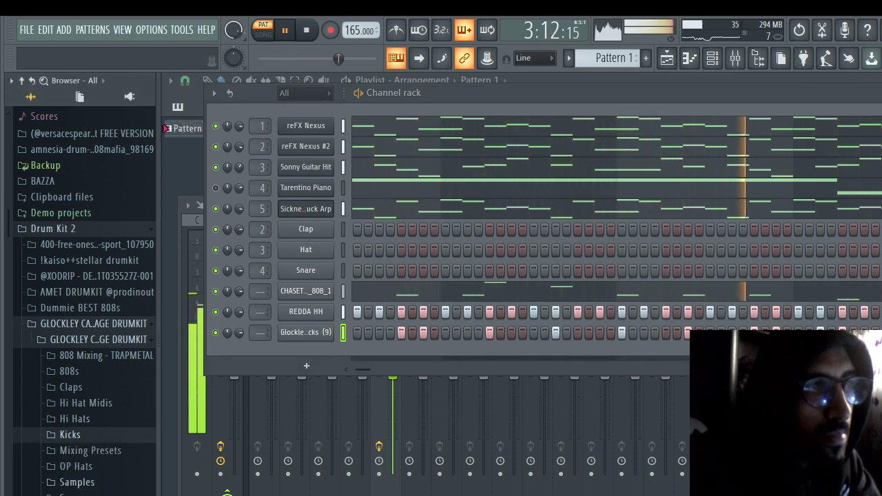
pyautogui.scroll(-1, 83, 310)
pyautogui.click(73, 471)
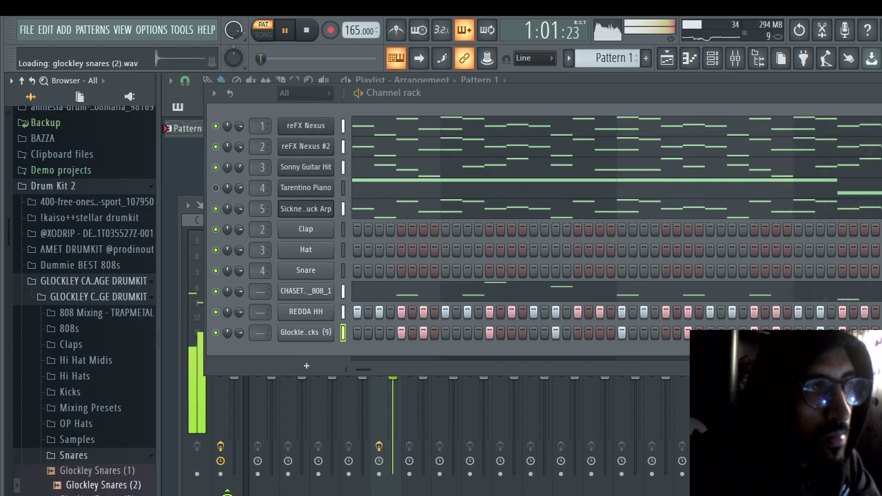
pyautogui.moveTo(103, 484); pyautogui.dragTo(310, 372)
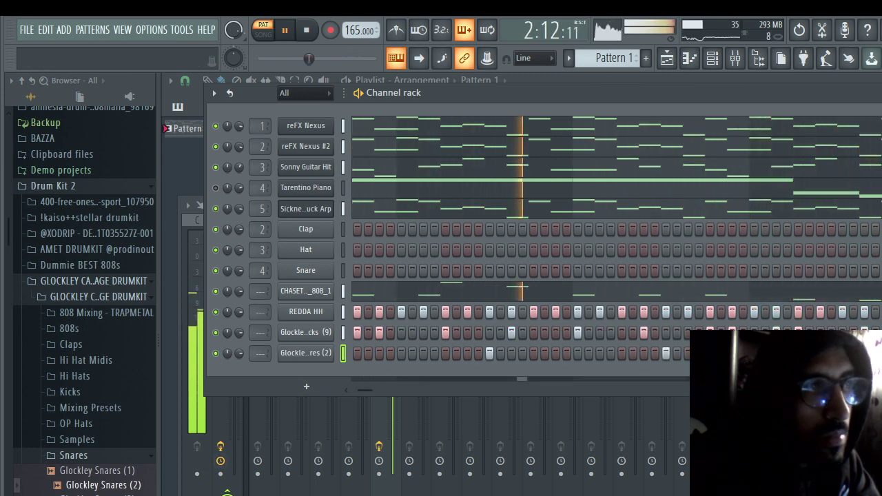
# Step: Add Glockley Snares (9) as another channel and mute the Sonny Guitar Hit and Sickne..uck Arp channels
pyautogui.click(73, 455)
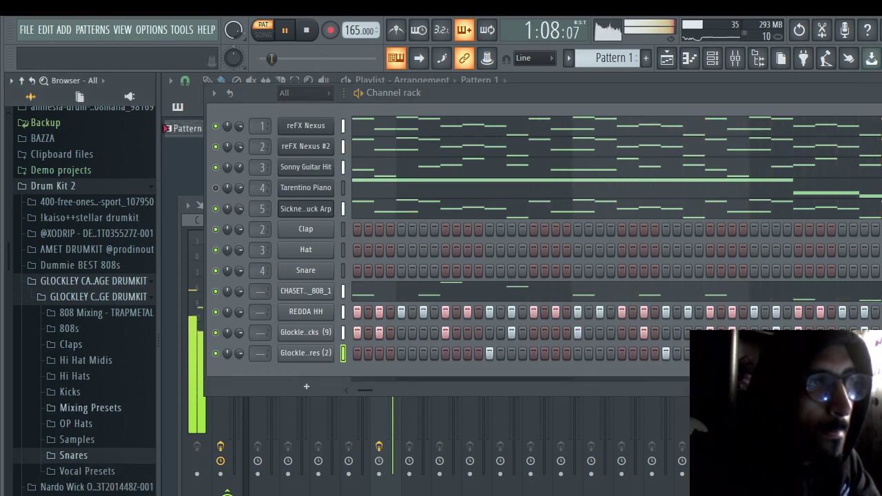
pyautogui.click(73, 454)
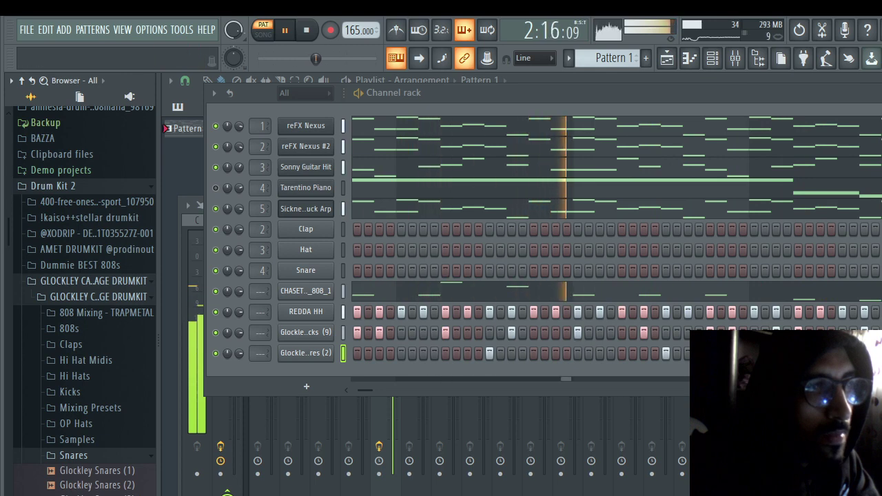
pyautogui.scroll(-5, 82, 296)
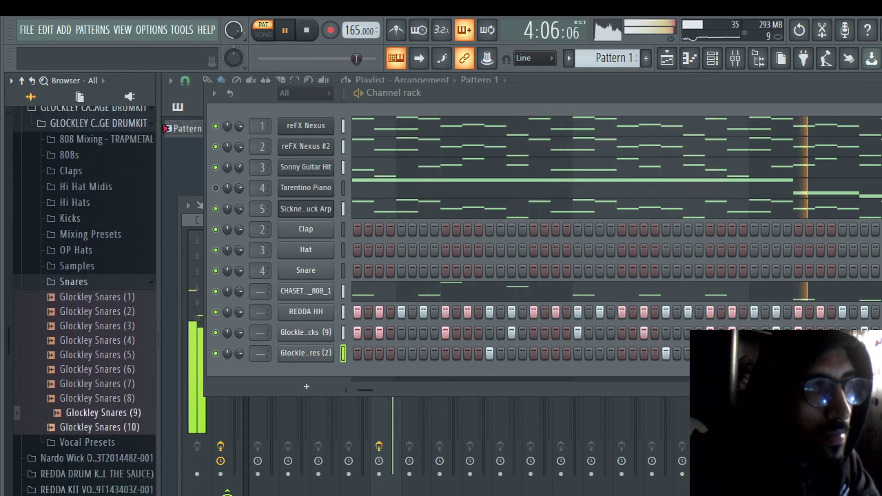
pyautogui.moveTo(306, 388); pyautogui.dragTo(306, 389)
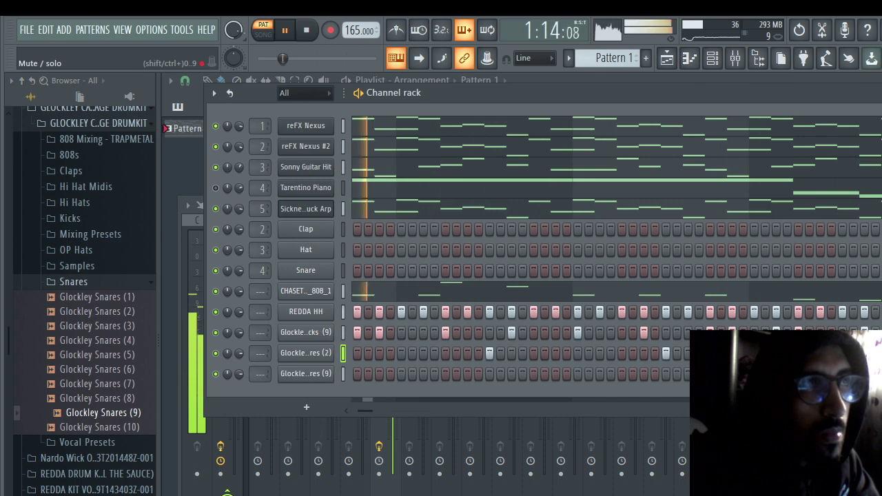
pyautogui.click(215, 167)
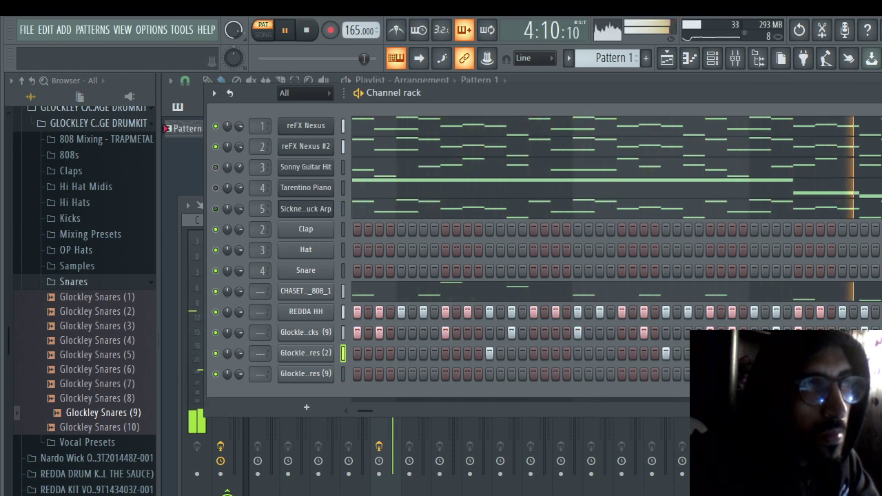
# Step: Add Glockley Open Hats (3) from the OP Hats folder as a new channel with hits on steps 5 and 17
pyautogui.click(73, 281)
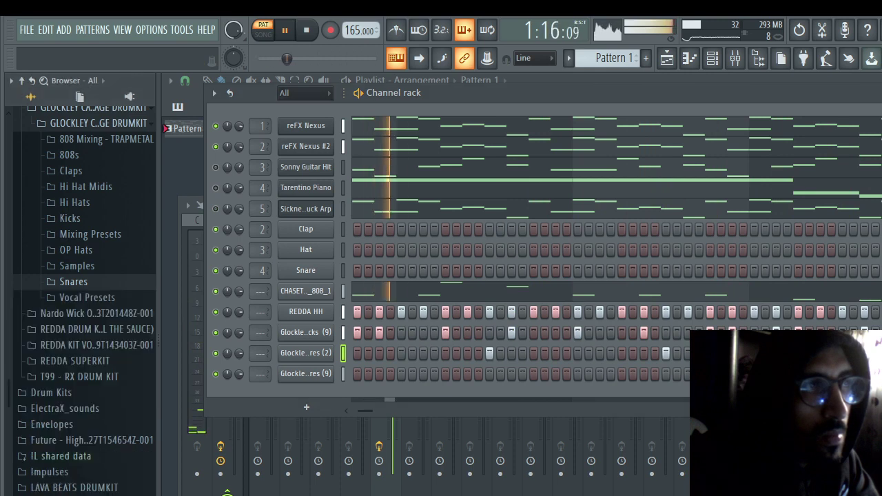
pyautogui.click(76, 249)
pyautogui.click(96, 294)
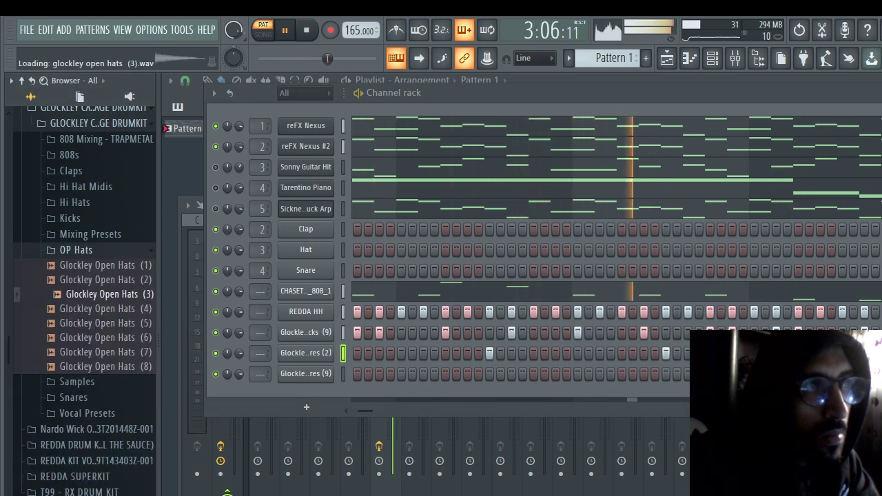
pyautogui.moveTo(96, 293); pyautogui.dragTo(303, 413)
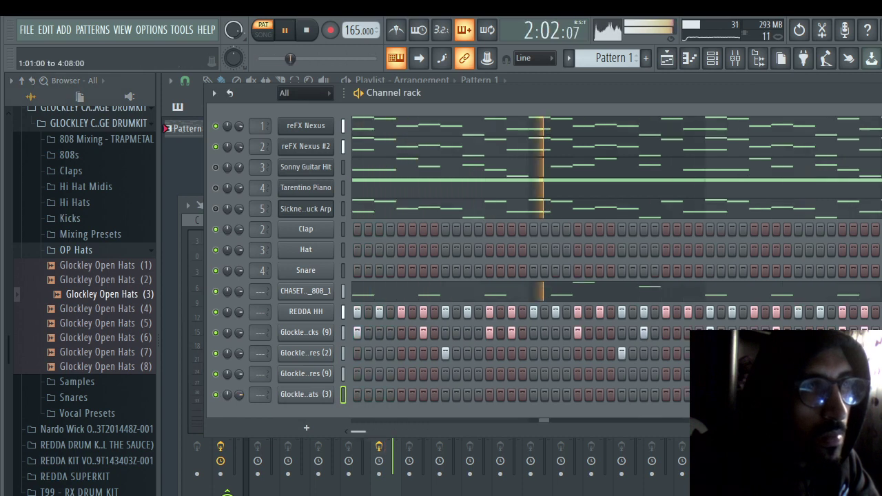
pyautogui.press('space')
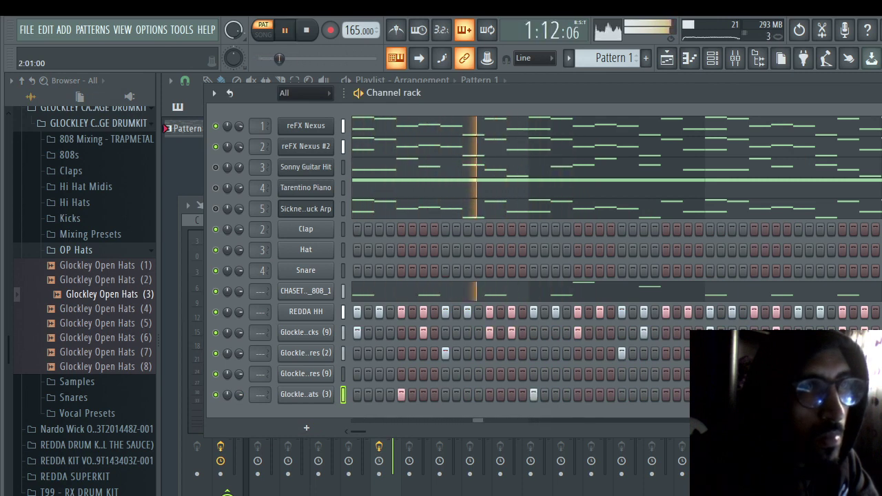
# Step: Select bars 1 and 2 of the Glockley Open Hats (3) part in the piano roll and shift the selection forward
pyautogui.rightClick(333, 390)
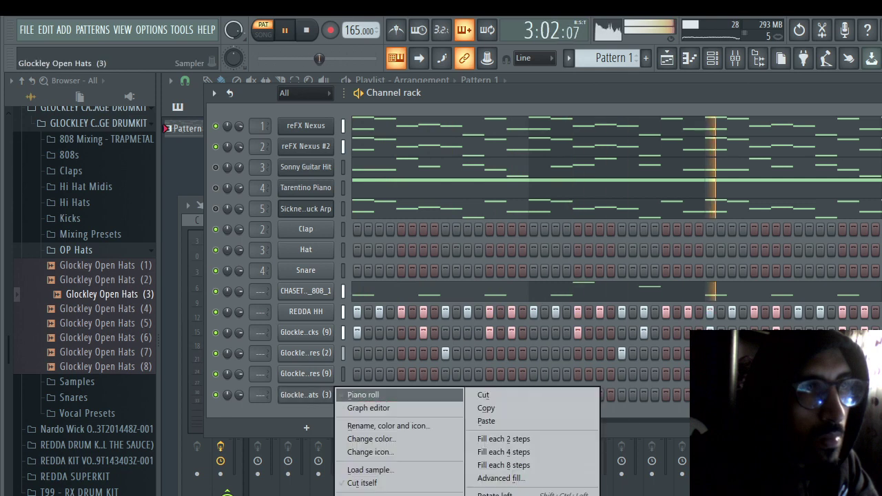
pyautogui.click(345, 392)
pyautogui.moveTo(213, 110); pyautogui.dragTo(485, 110)
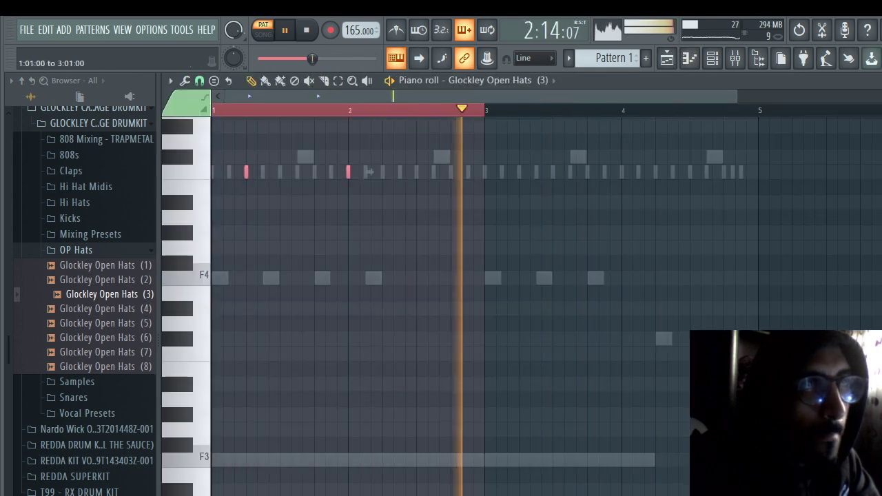
pyautogui.hotkey('ctrl', 'Right')
pyautogui.press('F7')
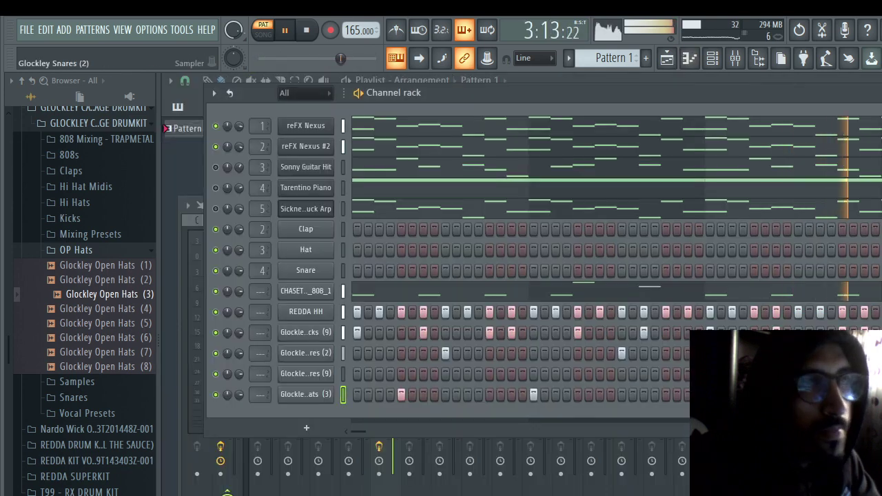
# Step: Look through the Claps and 808s sample folders of the GLOCKLEY CARNAGE DRUMKIT
pyautogui.click(76, 249)
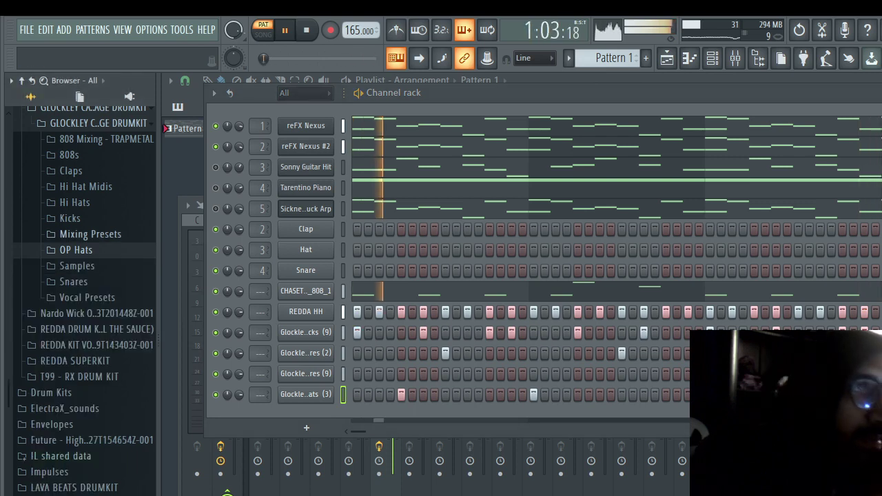
pyautogui.click(71, 170)
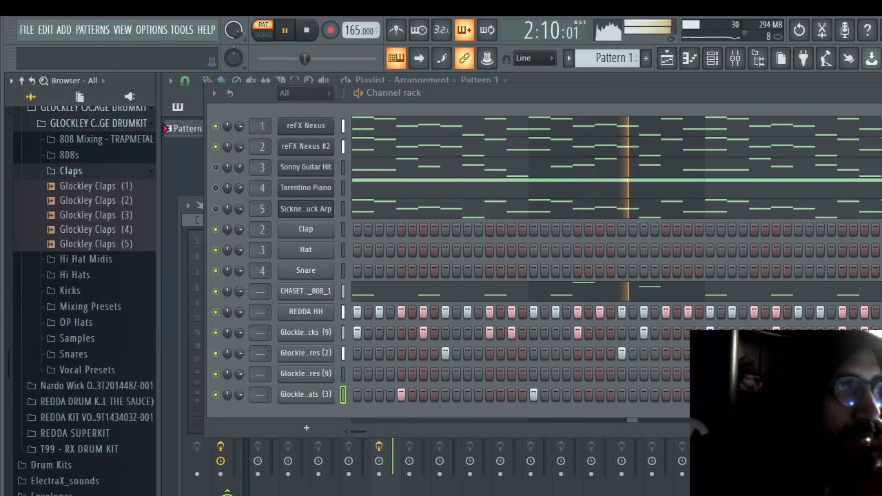
pyautogui.click(69, 154)
# Step: Replace the CHASET 808 channel's sample with piska808 from the extra 808s folder of the !kaiso++stellar drumkit
pyautogui.scroll(5, 62, 239)
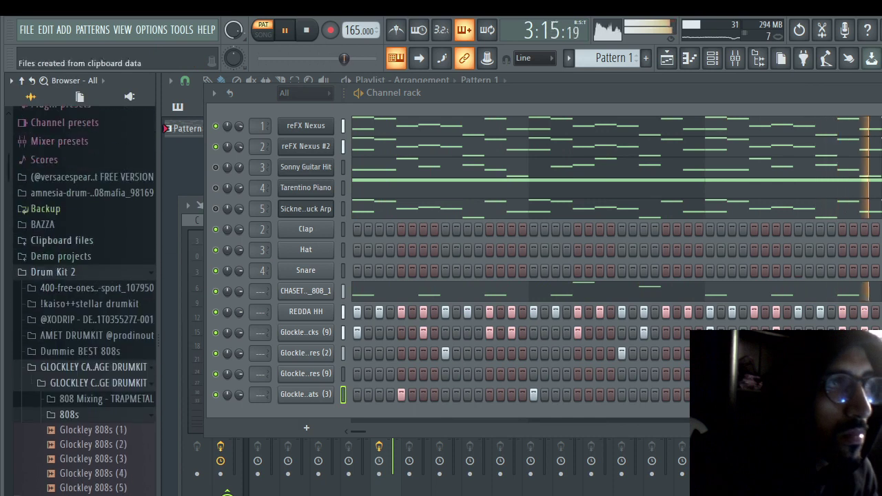
pyautogui.click(83, 304)
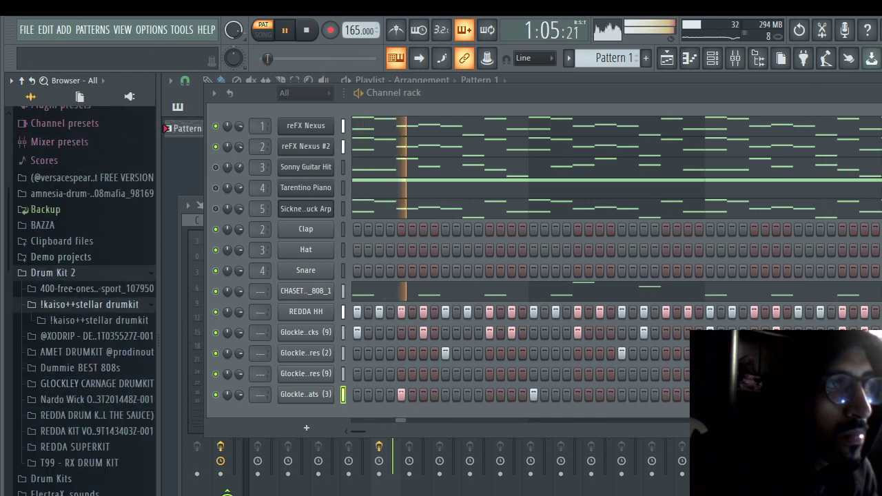
pyautogui.click(98, 320)
pyautogui.click(69, 337)
pyautogui.scroll(-3, 82, 289)
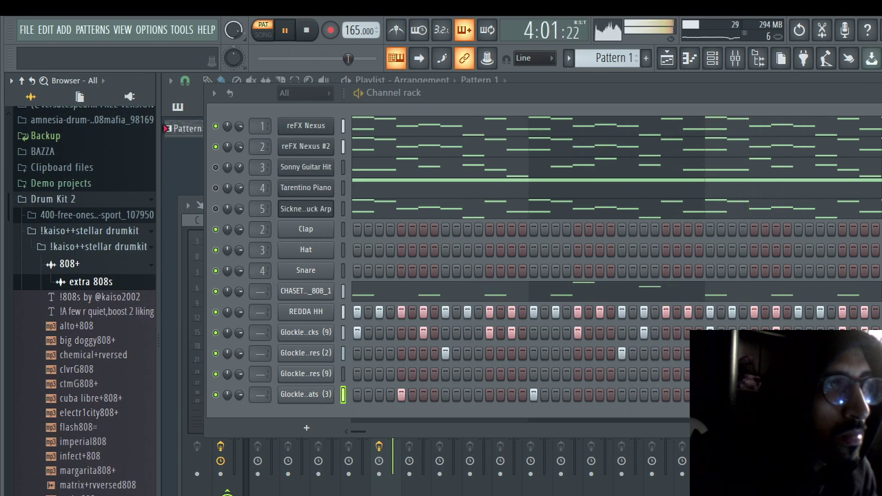
pyautogui.click(90, 282)
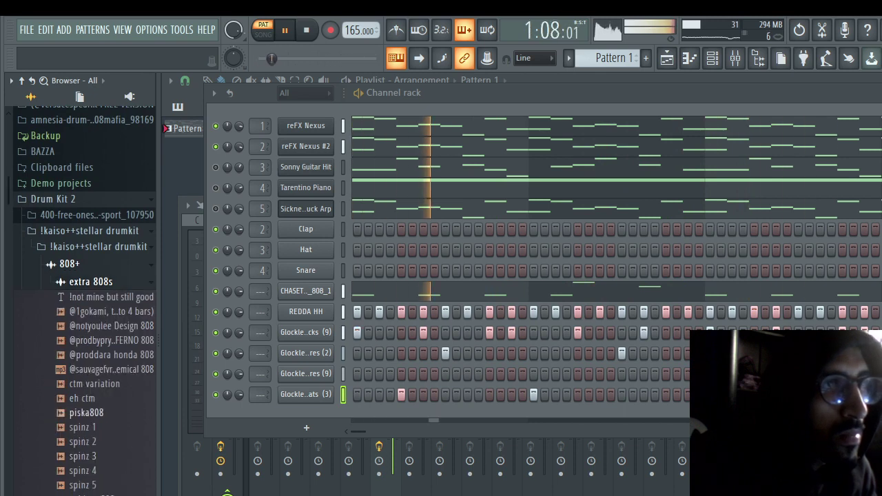
pyautogui.click(343, 291)
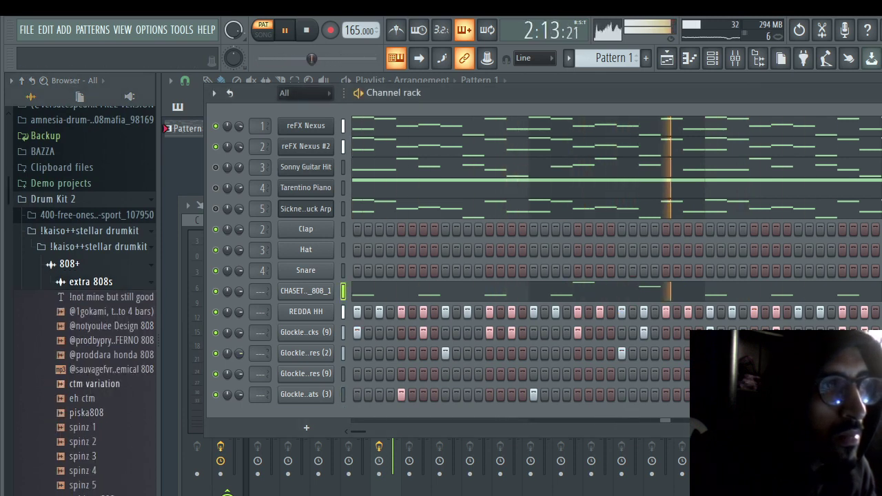
pyautogui.moveTo(92, 413); pyautogui.dragTo(331, 290)
# Step: Transpose all notes of the piska808 part up one octave in the piano roll
pyautogui.press('F7')
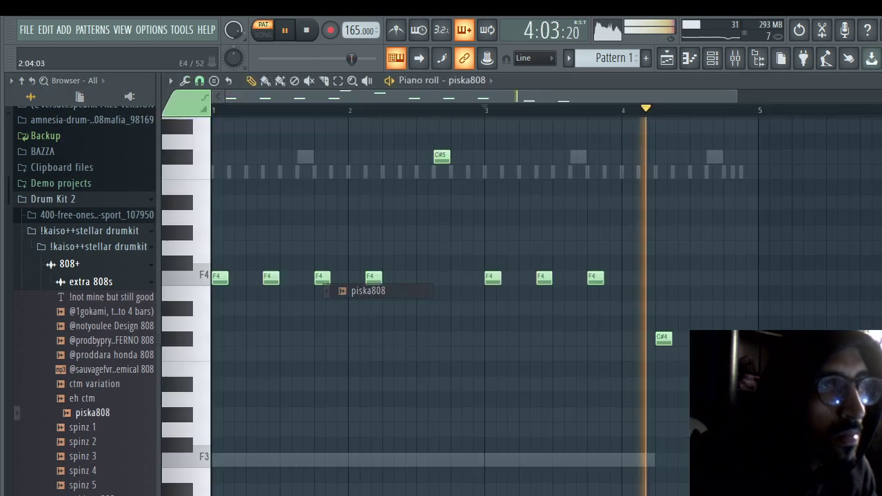
pyautogui.hotkey('ctrl', 'z')
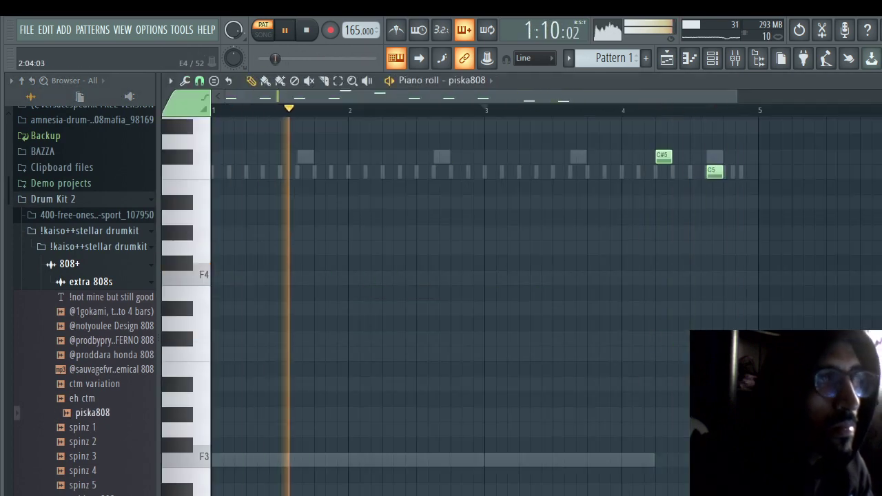
pyautogui.press('F6')
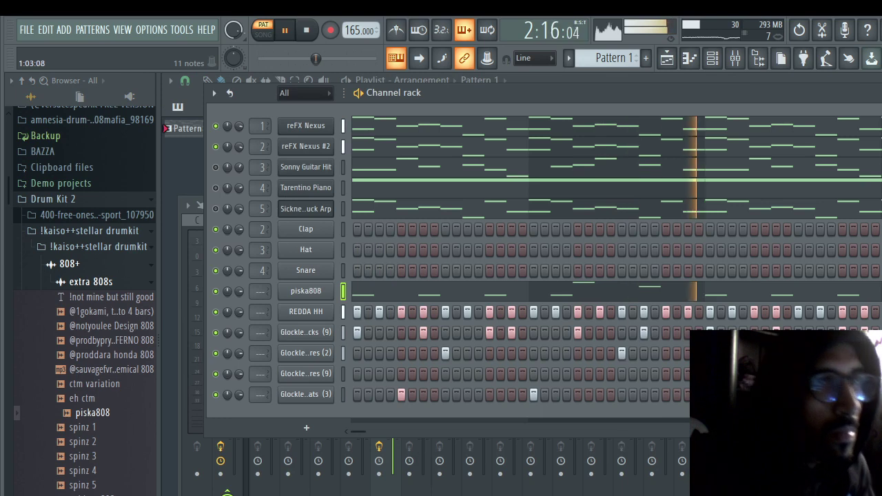
# Step: Raise the Boost amount slightly in the piska808 sampler's precomputed effects
pyautogui.click(306, 291)
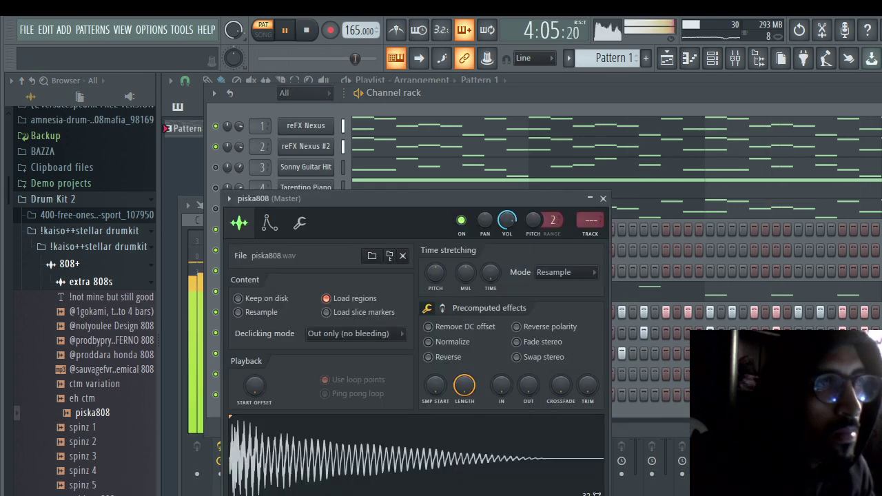
pyautogui.click(441, 308)
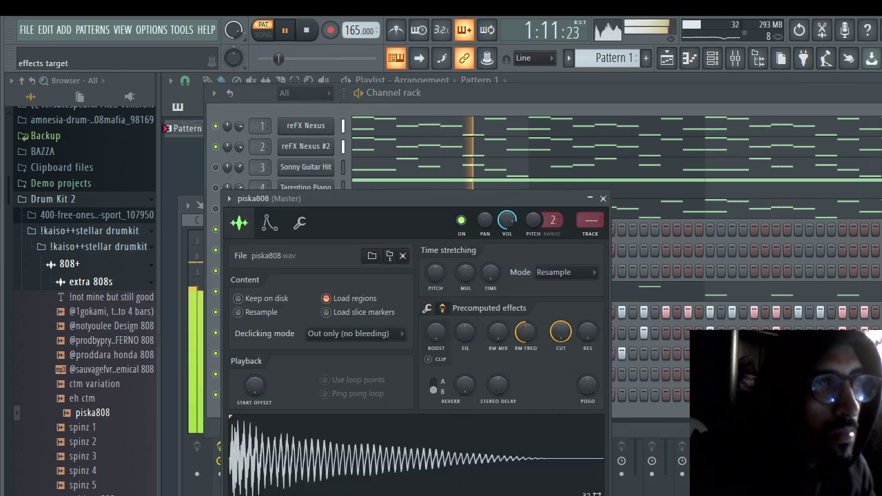
pyautogui.moveTo(435, 331)
pyautogui.mouseDown()
pyautogui.moveTo(435, 324)
pyautogui.moveTo(435, 336)
pyautogui.mouseUp()
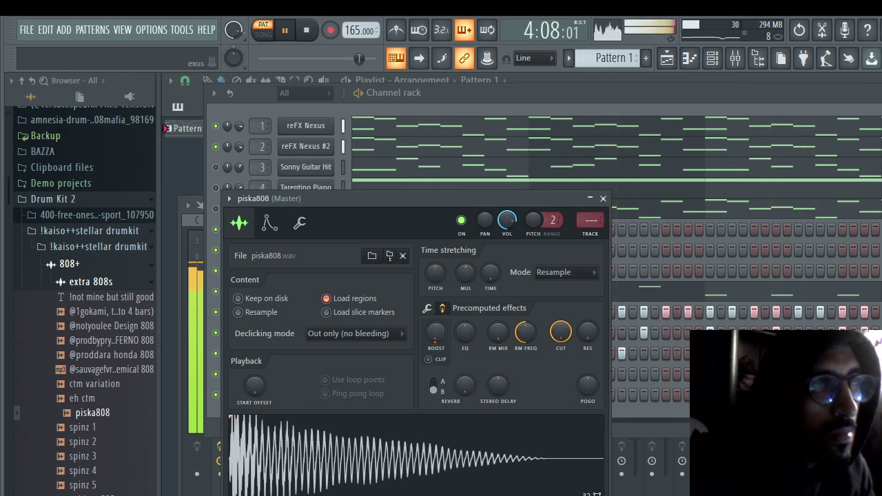
pyautogui.press('Escape')
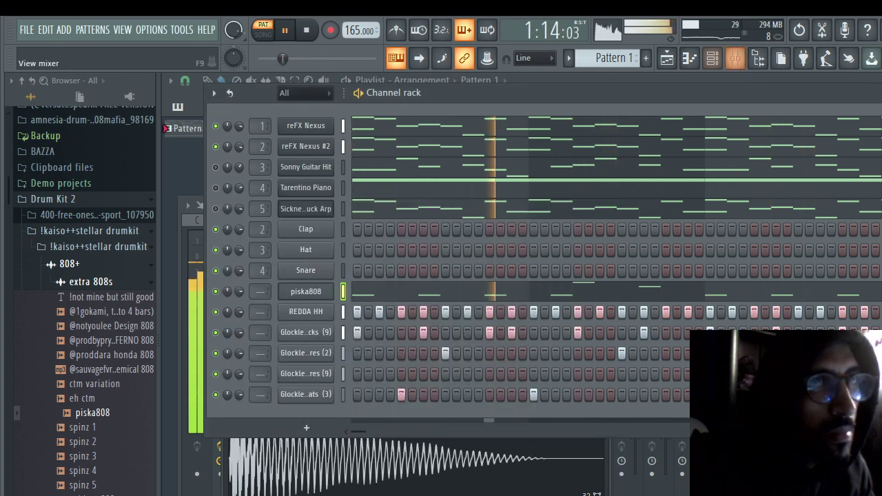
# Step: Open the Fruity Limiter on the mixer's Master track and return to the channel rack
pyautogui.click(735, 57)
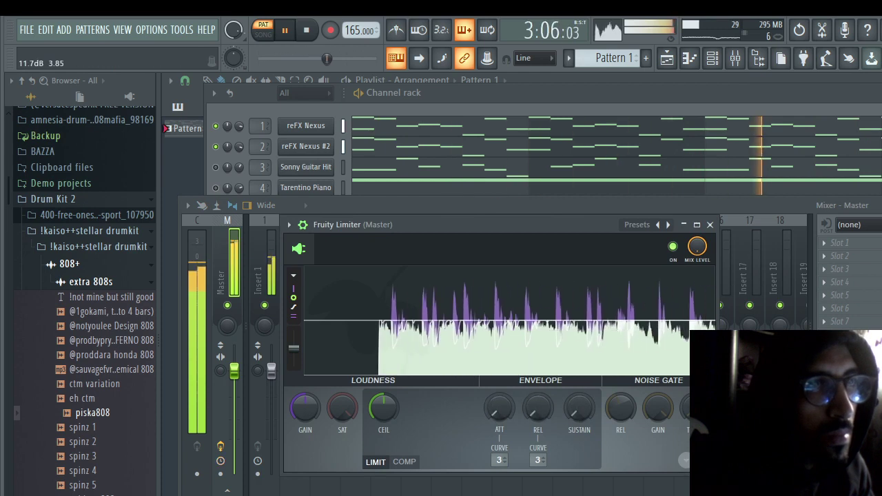
pyautogui.press('F6')
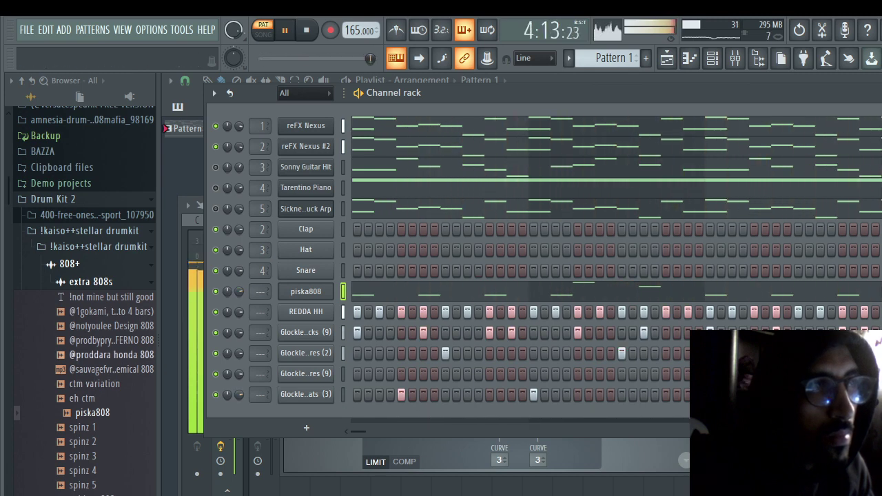
# Step: Collapse the 808+ folder of the !kaiso++stellar drumkit to show its other sample folders
pyautogui.press('Left')
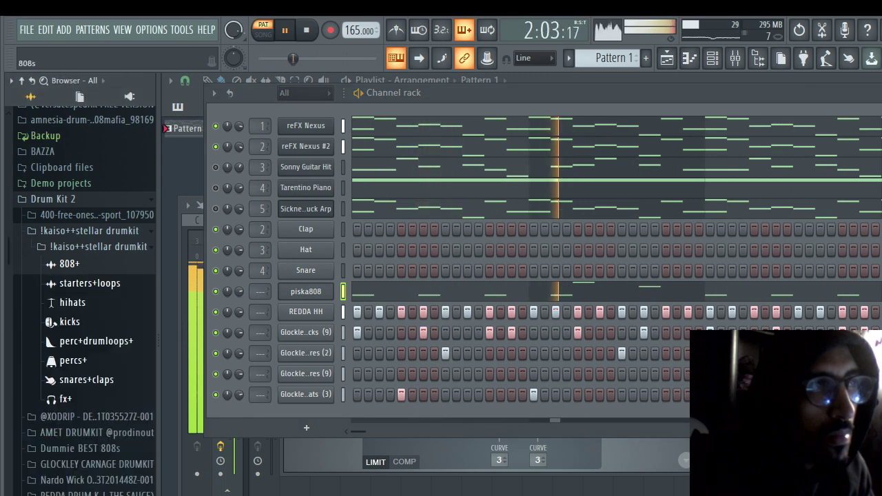
# Step: Audition the hi-hat samples in the !kaiso++stellar drumkit and replace the REDDA HH channel's sample with sock hat
pyautogui.press('Down')
pyautogui.press('Down')
pyautogui.press('Right')
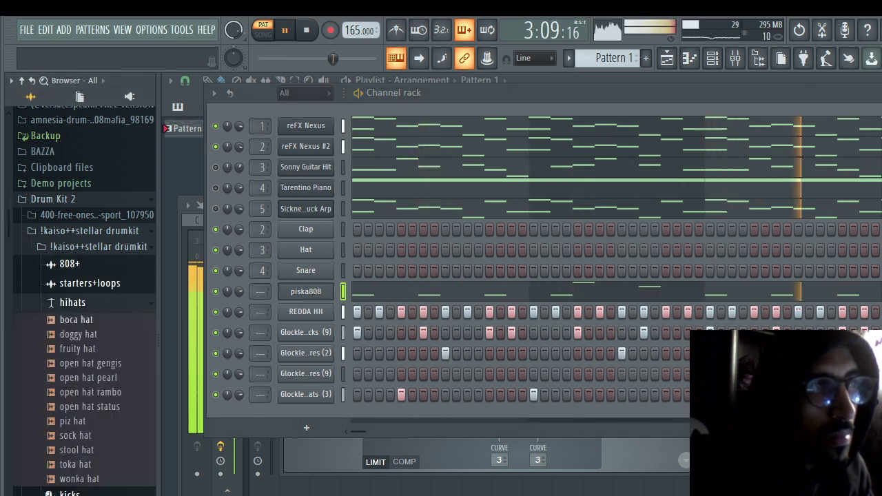
pyautogui.press('Down')
pyautogui.press('Down')
pyautogui.press('Down')
pyautogui.press('Down')
pyautogui.press('Down')
pyautogui.press('Down')
pyautogui.press('Down')
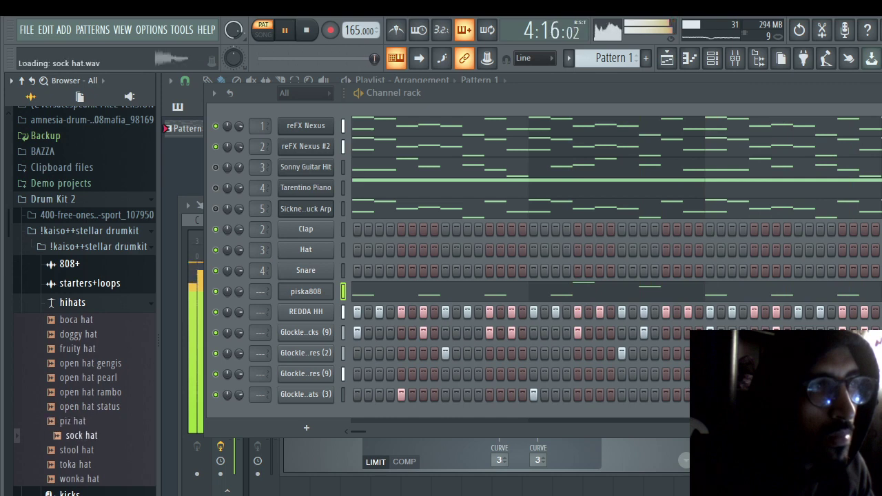
pyautogui.press('Down')
pyautogui.press('Up')
pyautogui.press('Up')
pyautogui.press('Down')
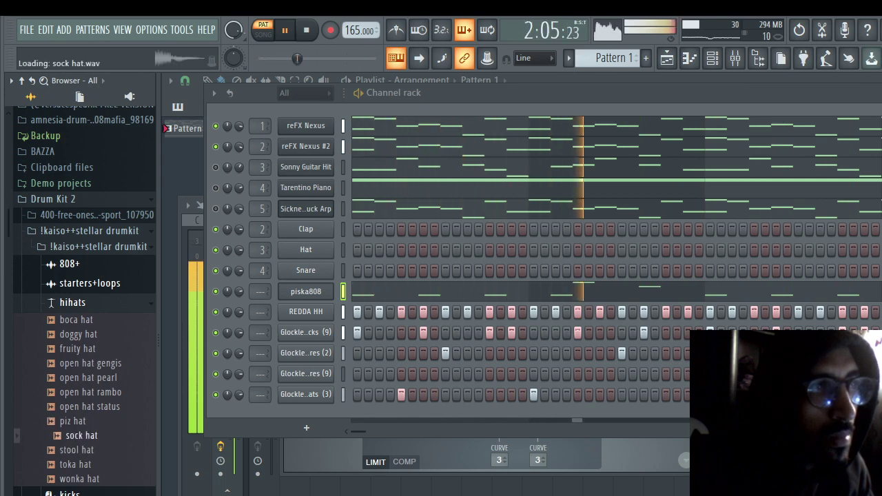
pyautogui.moveTo(81, 435); pyautogui.dragTo(306, 311)
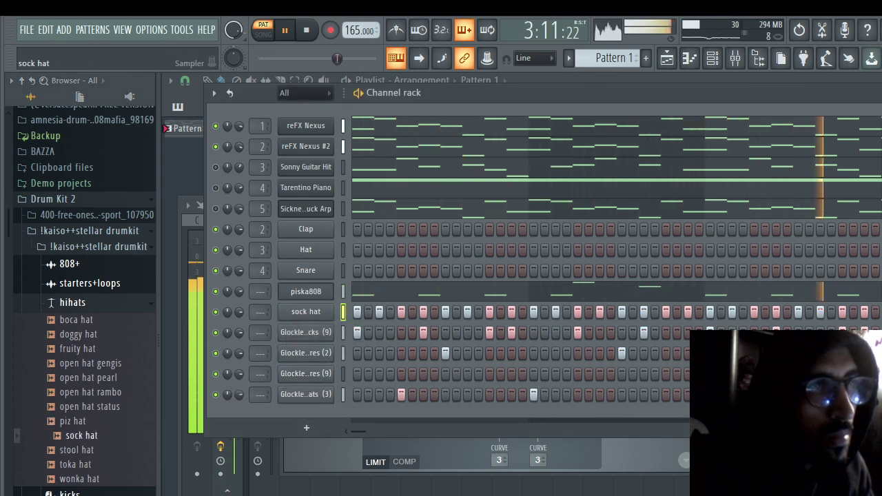
# Step: Open the sock hat channel's notes in the piano roll and set the snap to 1/3 step
pyautogui.rightClick(310, 312)
pyautogui.click(353, 311)
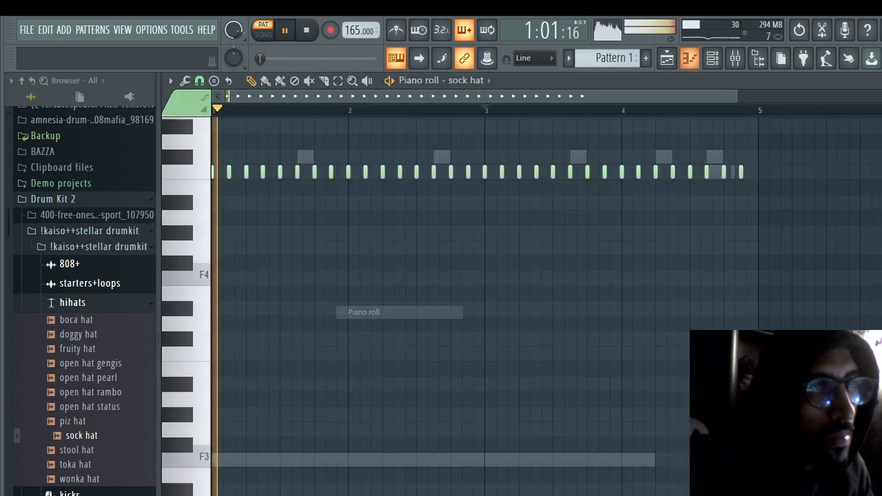
pyautogui.scroll(3, 261, 96)
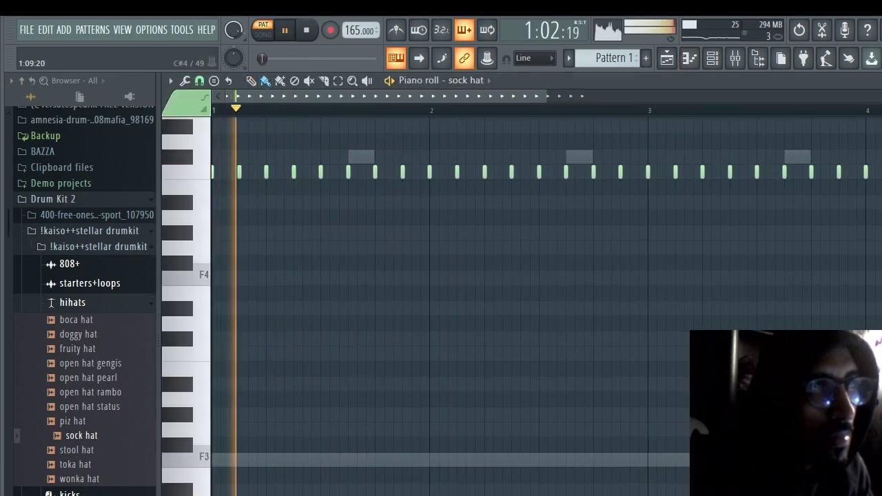
pyautogui.press('space')
pyautogui.scroll(-3, 297, 331)
pyautogui.press('space')
pyautogui.press('space')
pyautogui.scroll(5, 296, 296)
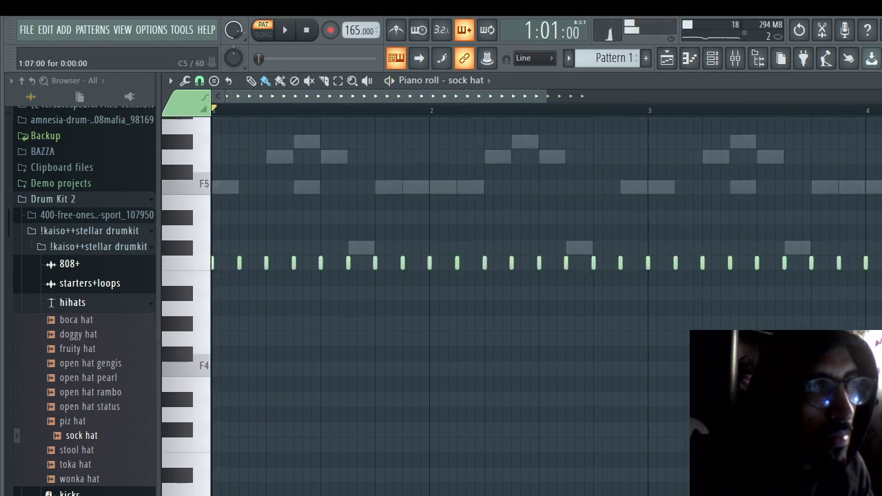
pyautogui.click(199, 81)
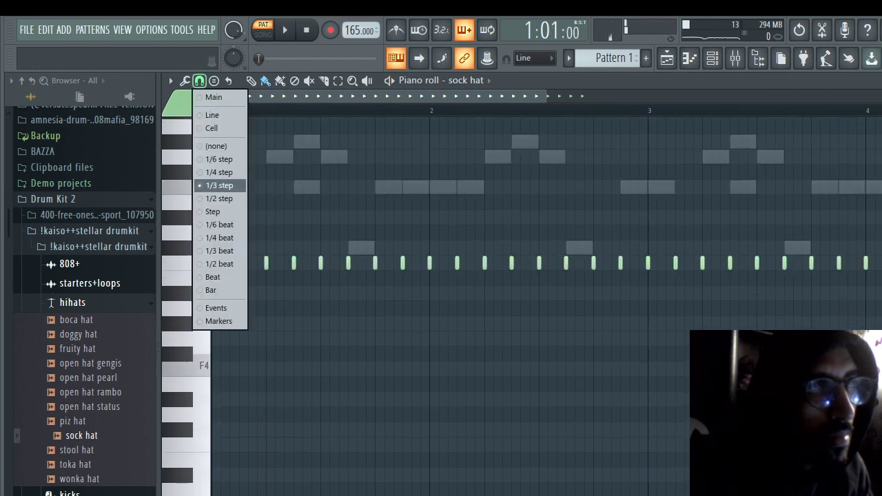
pyautogui.click(219, 186)
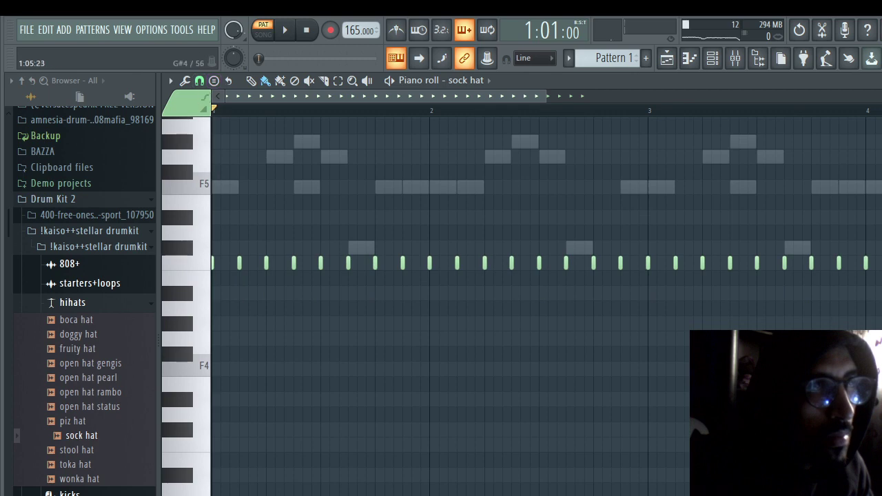
# Step: Add a three-note G3 hat roll and a rising five-note run from C#4 to F4 in bar 1
pyautogui.scroll(-3, 441, 296)
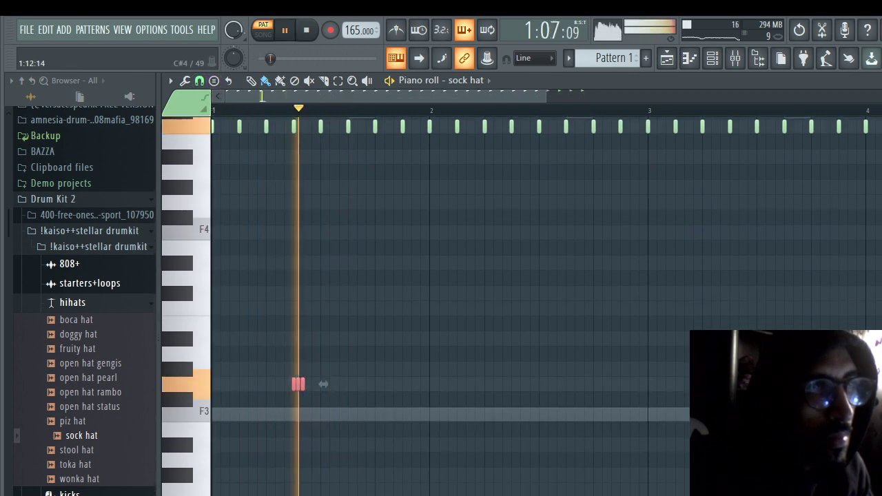
pyautogui.press('space')
pyautogui.click(375, 293)
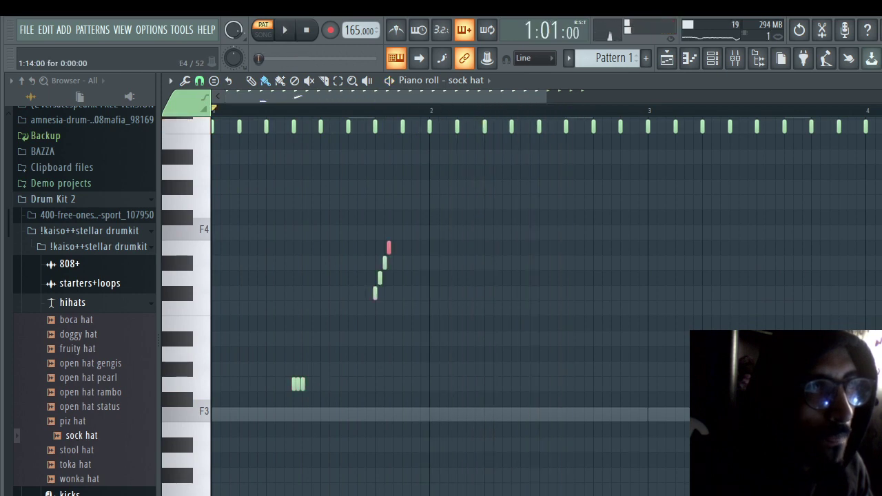
pyautogui.press('space')
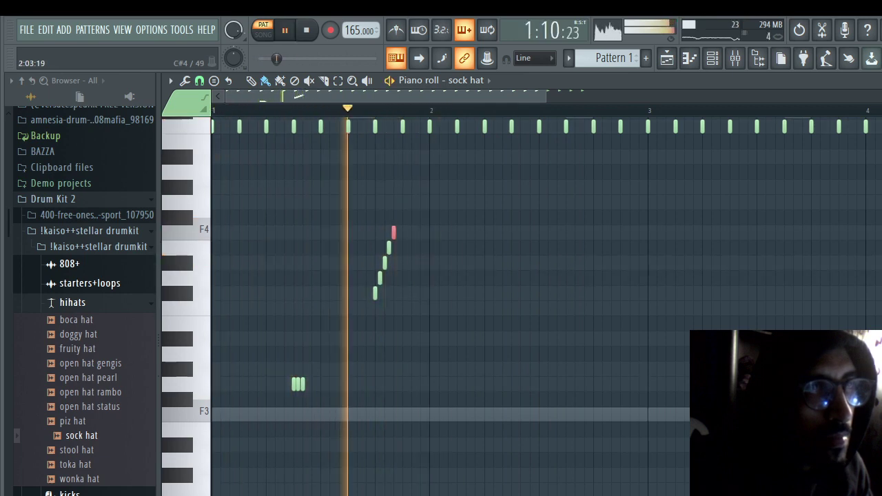
# Step: Add two C#4 hat hits followed by two C4 hits in bar 2
pyautogui.press('space')
pyautogui.click(484, 293)
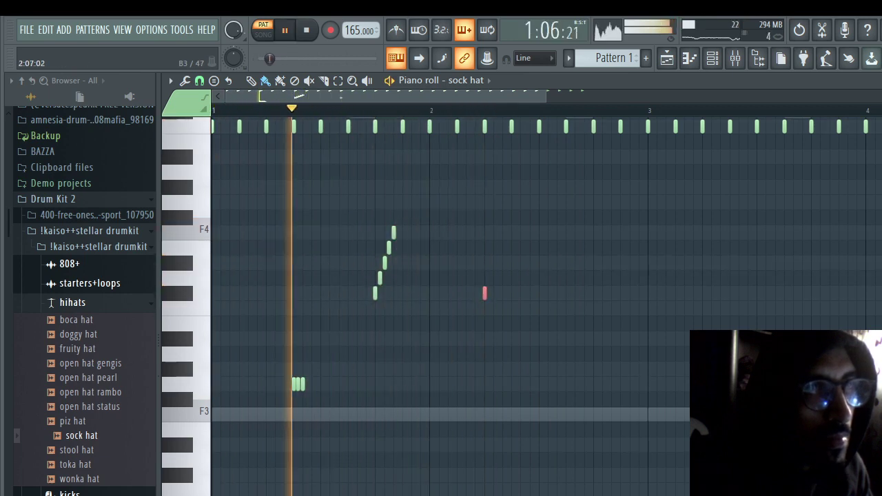
pyautogui.press('space')
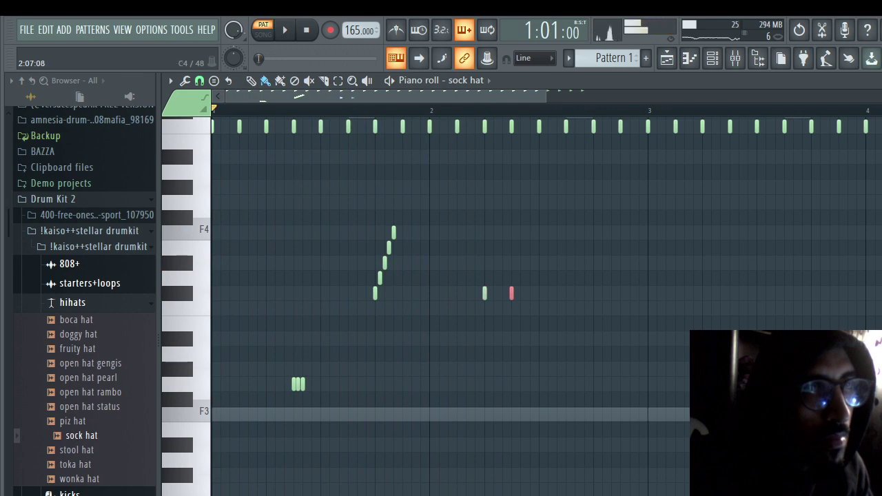
pyautogui.press('space')
pyautogui.click(565, 308)
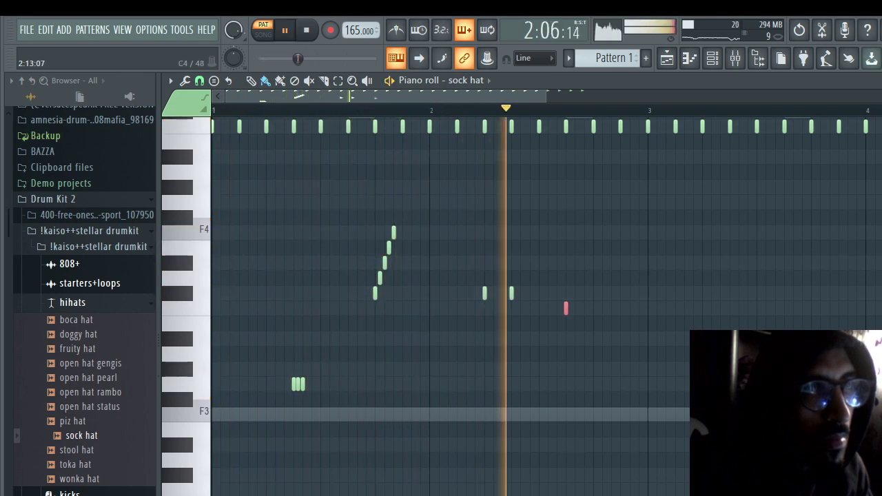
pyautogui.click(597, 308)
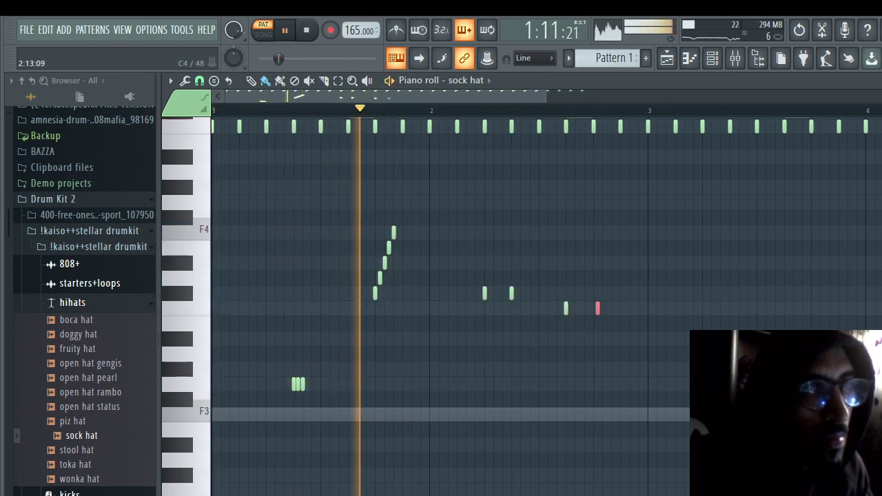
pyautogui.moveTo(597, 308); pyautogui.dragTo(593, 308)
# Step: Add a three-note G3 hat roll at the end of bar 2 and a six-note C3 roll in bar 3
pyautogui.click(621, 383)
pyautogui.click(624, 384)
pyautogui.click(628, 384)
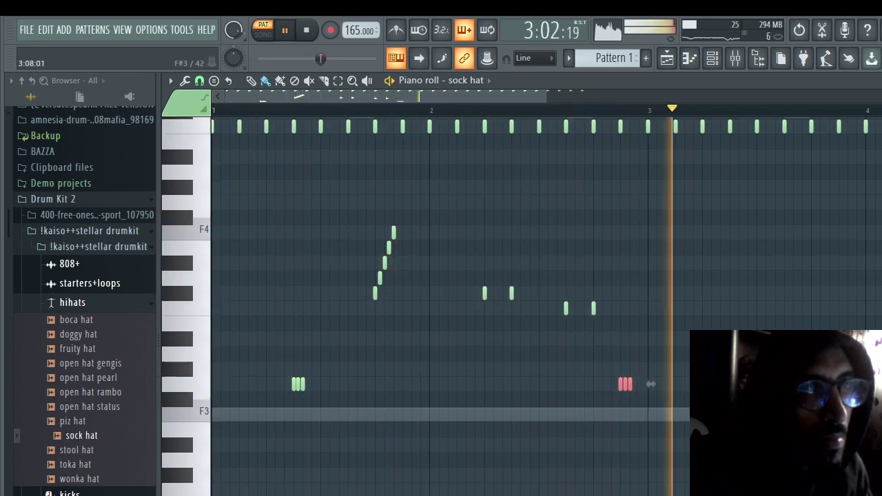
pyautogui.scroll(-3, 650, 383)
pyautogui.press('space')
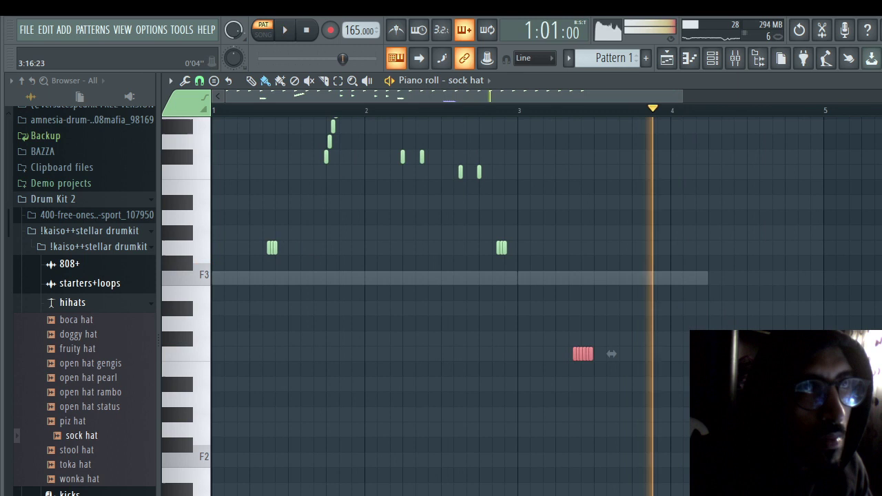
pyautogui.press('space')
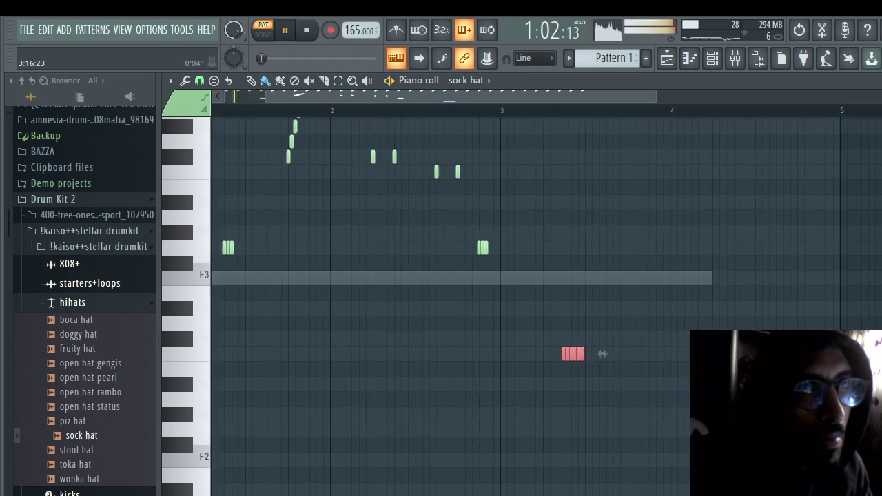
# Step: Add D#4 and G#3 hat hits late in bar 3, and a G3 hit plus a three-note G3 roll in bar 4
pyautogui.scroll(2, 565, 354)
pyautogui.scroll(4, 565, 354)
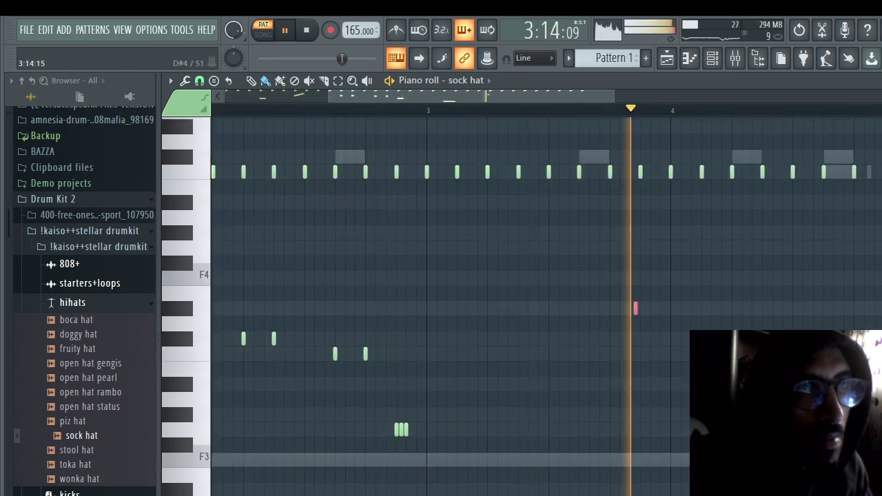
pyautogui.press('space')
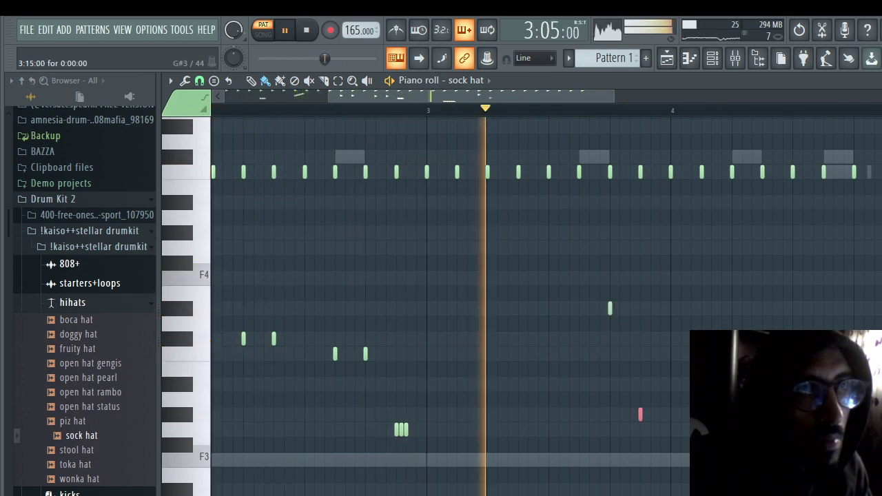
pyautogui.press('space')
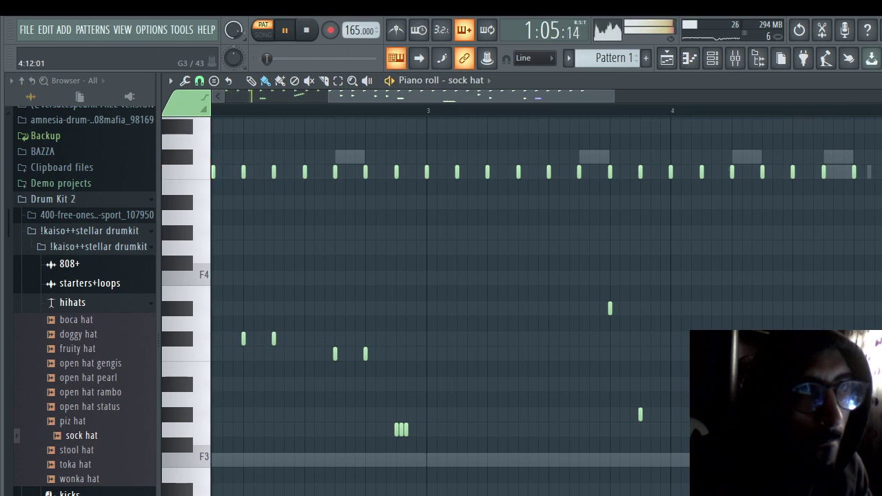
pyautogui.scroll(-6, 792, 248)
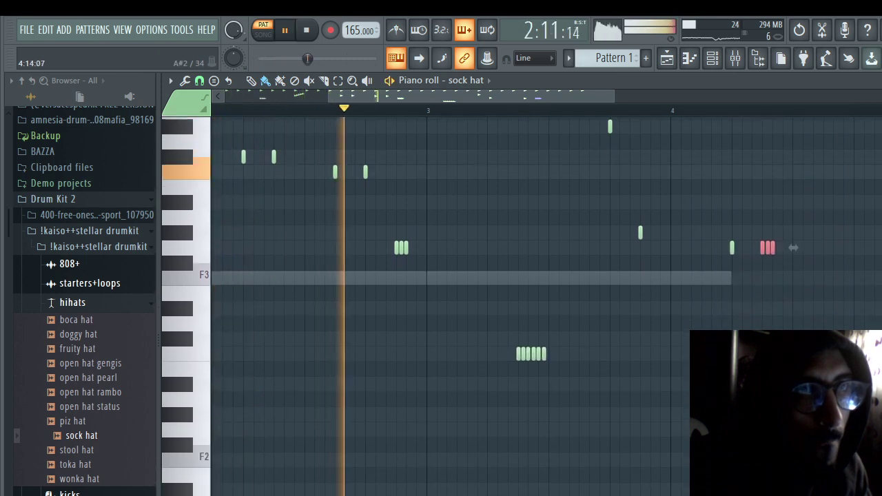
pyautogui.scroll(-12, 793, 248)
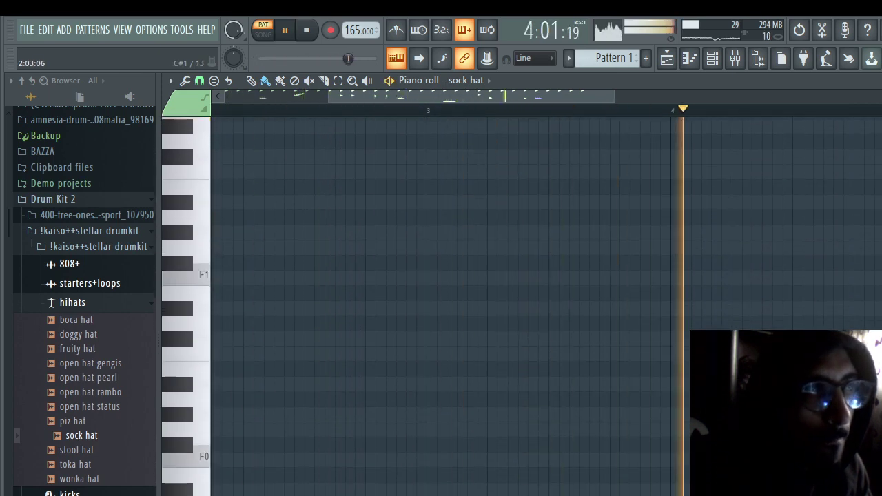
pyautogui.moveTo(217, 338); pyautogui.dragTo(493, 338)
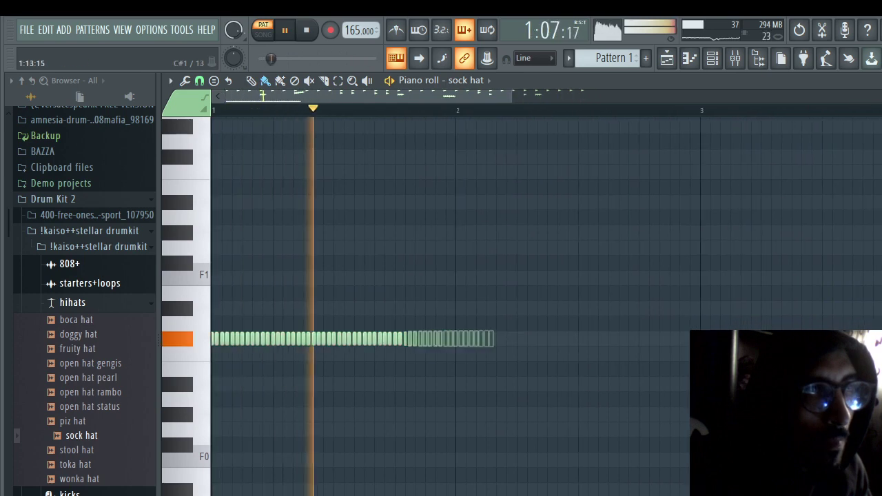
pyautogui.hotkey('ctrl', 'z')
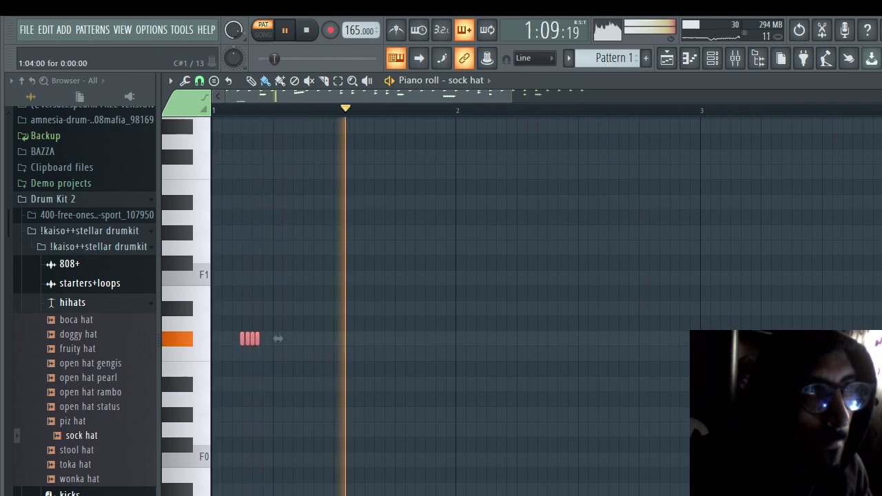
# Step: Place a four-note hat roll early in bar 1, try it at higher pitches such as G1, and settle it on G0
pyautogui.hotkey('ctrl', 'Up')
pyautogui.hotkey('ctrl', 'Up')
pyautogui.hotkey('ctrl', 'Up')
pyautogui.hotkey('ctrl', 'Up')
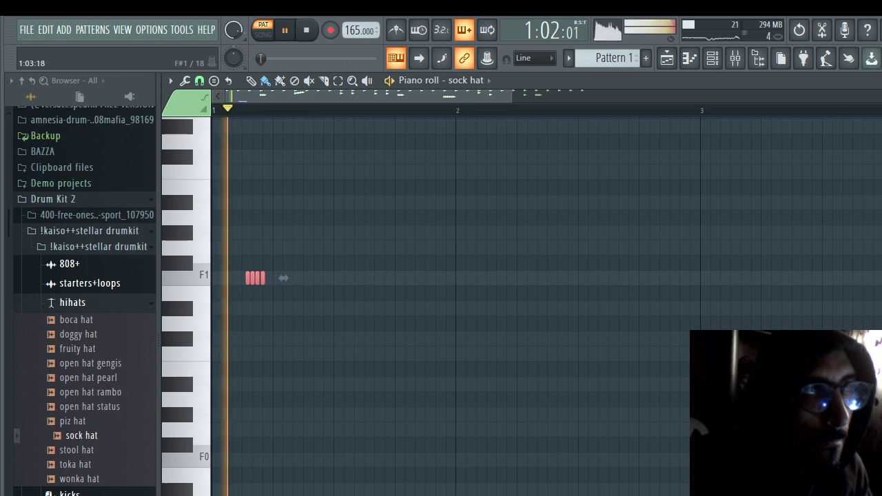
pyautogui.hotkey('ctrl', 'Up')
pyautogui.hotkey('ctrl', 'Up')
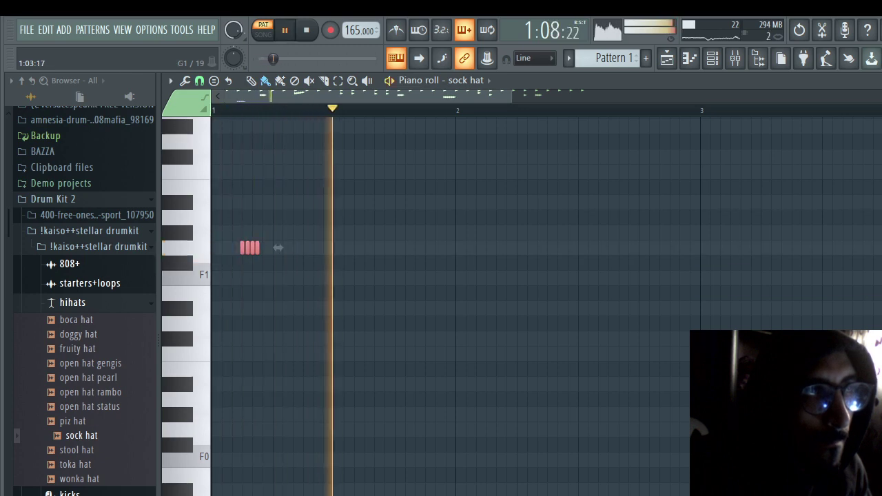
pyautogui.press('space')
pyautogui.hotkey('ctrl', 'Down')
pyautogui.hotkey('ctrl', 'Down')
pyautogui.hotkey('ctrl', 'Down')
pyautogui.hotkey('ctrl', 'Left')
pyautogui.press('space')
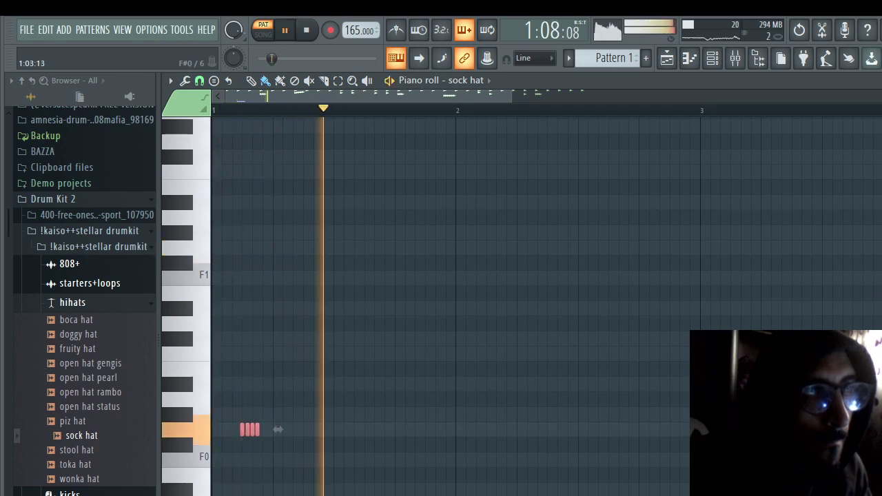
pyautogui.press('space')
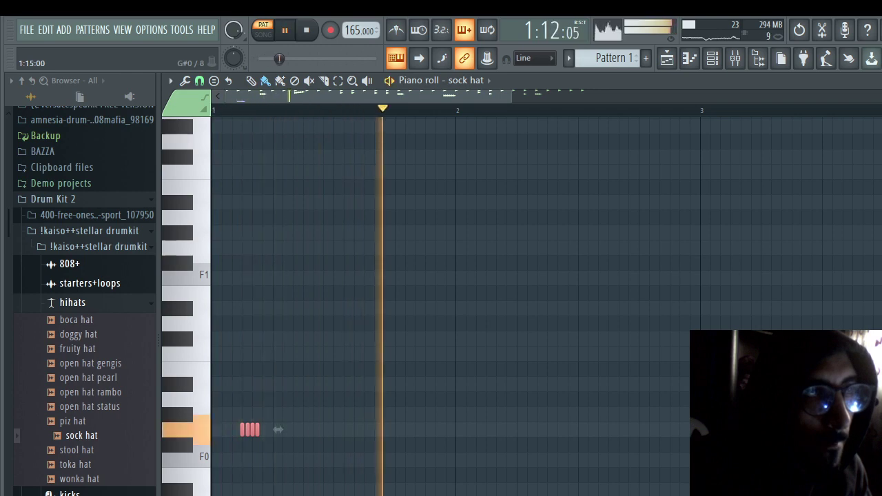
pyautogui.press('space')
# Step: Add a three-note C#1 hat roll at the start of bar 2 and three spaced F1 hits in that bar's second half
pyautogui.scroll(-1, 447, 310)
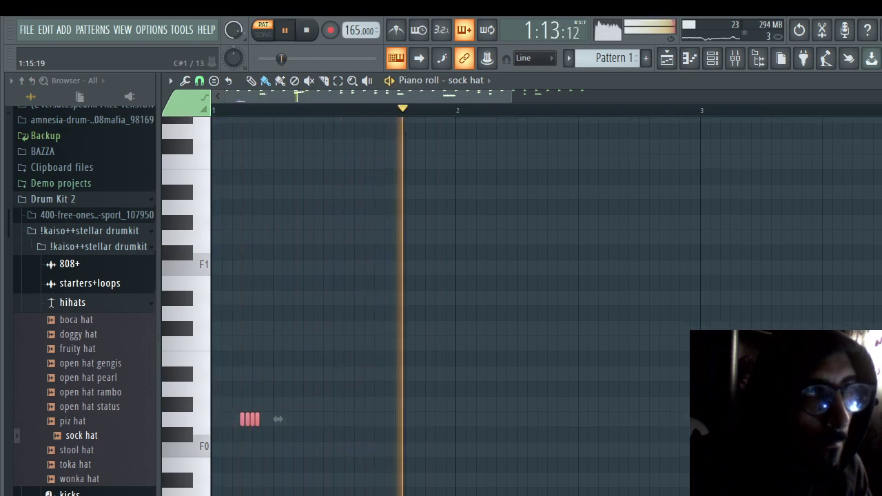
pyautogui.press('space')
pyautogui.press('space')
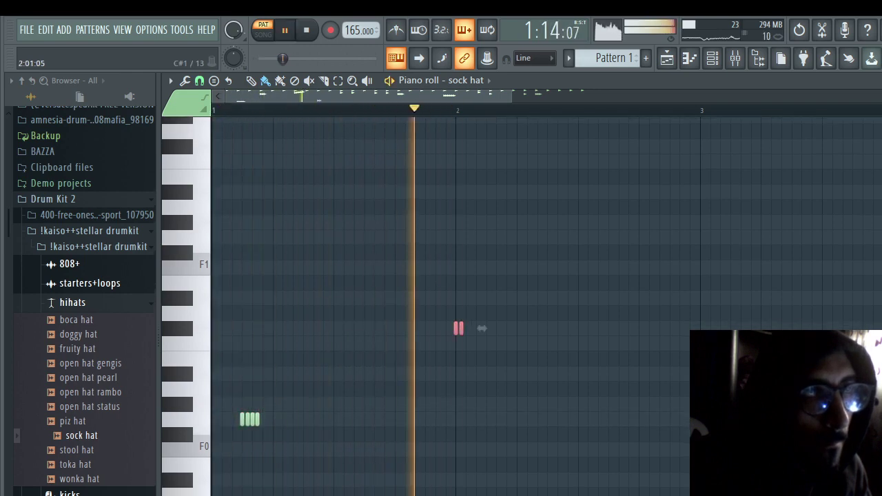
pyautogui.press('space')
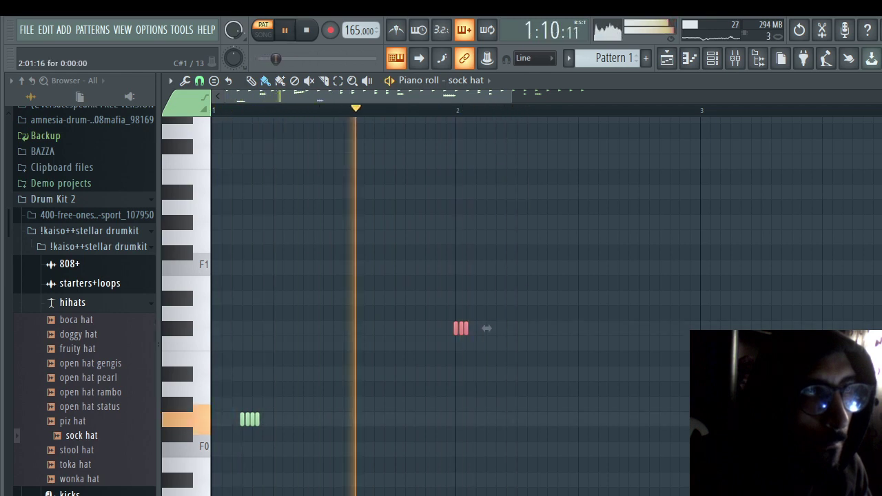
pyautogui.moveTo(487, 328); pyautogui.dragTo(881, 328)
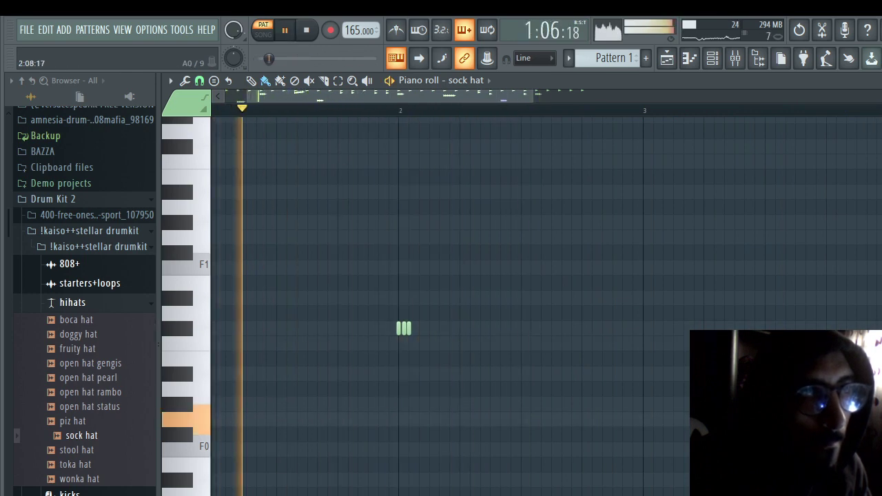
pyautogui.press('space')
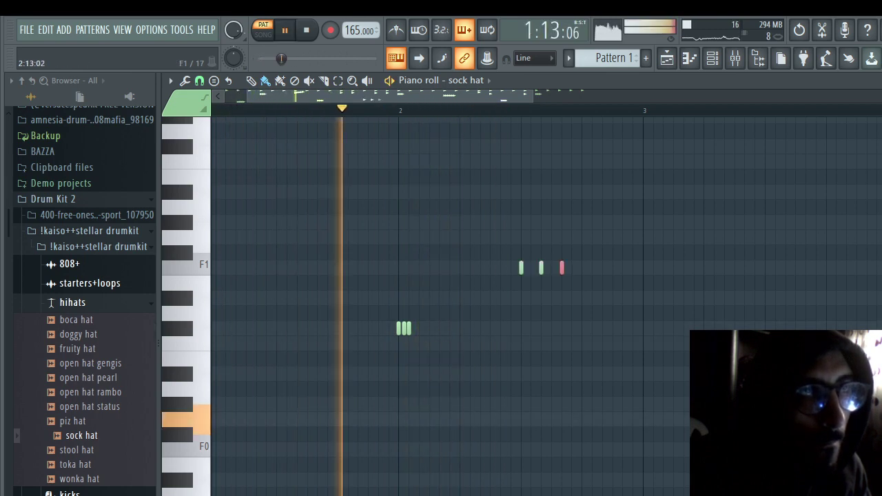
# Step: Try extra F1 hat hits and alternative spacings in the second half of bar 2 against playback
pyautogui.click(581, 267)
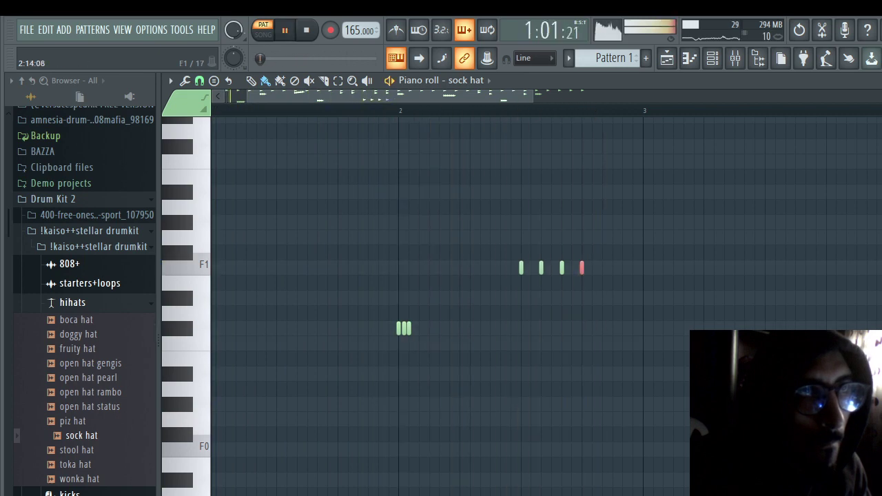
pyautogui.click(622, 267)
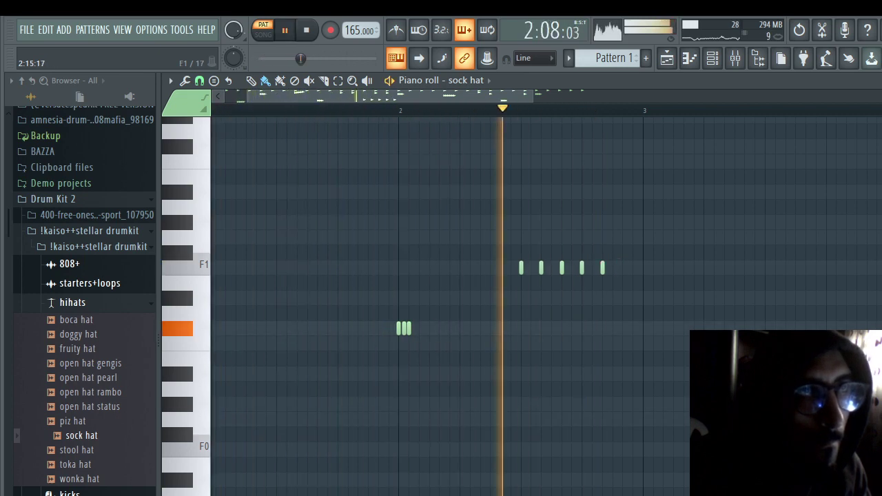
pyautogui.press('space')
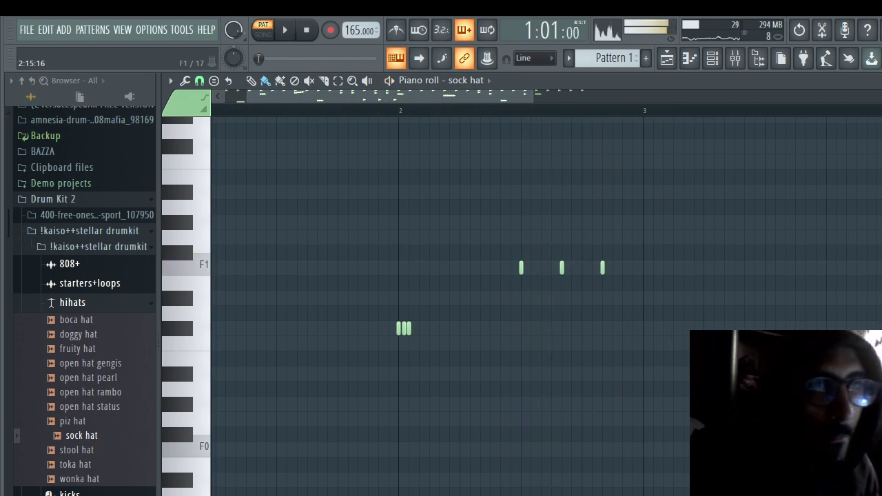
pyautogui.moveTo(561, 267); pyautogui.dragTo(551, 267)
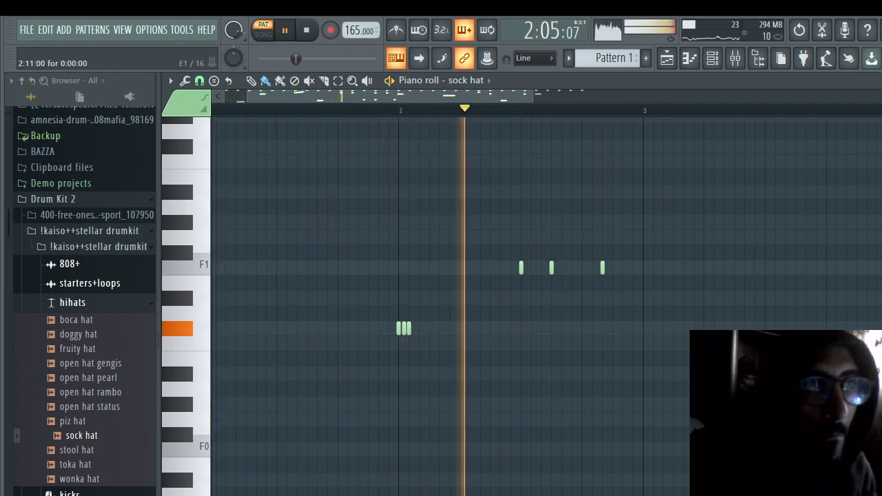
pyautogui.press('space')
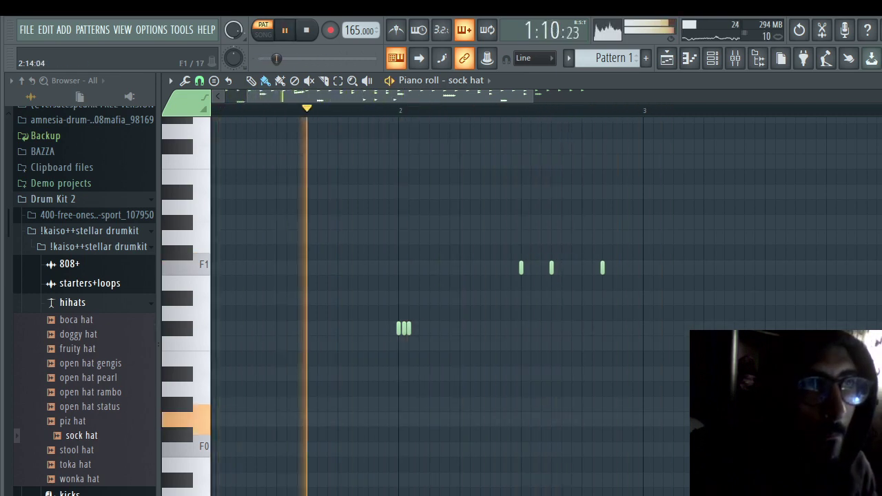
pyautogui.rightClick(602, 267)
pyautogui.press('space')
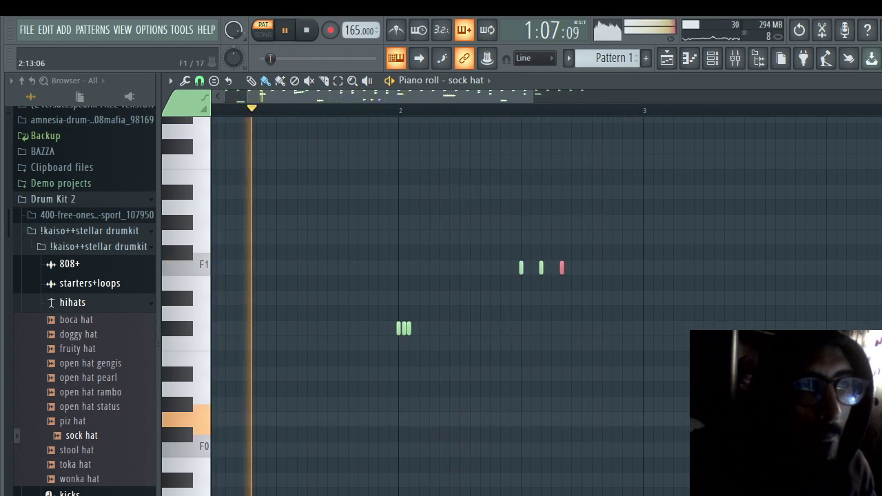
# Step: Lower the three F1 hat hits in bar 2 to A#0 and place a four-note B1 roll early in bar 3
pyautogui.hotkey('ctrl', 'a')
pyautogui.moveTo(583, 265); pyautogui.dragTo(586, 374)
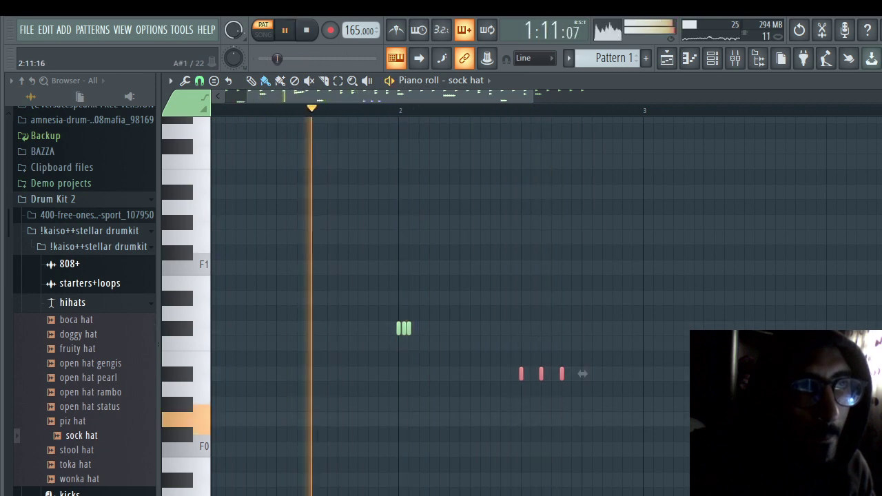
pyautogui.scroll(3, 582, 373)
pyautogui.moveTo(582, 374); pyautogui.dragTo(740, 313)
pyautogui.press('space')
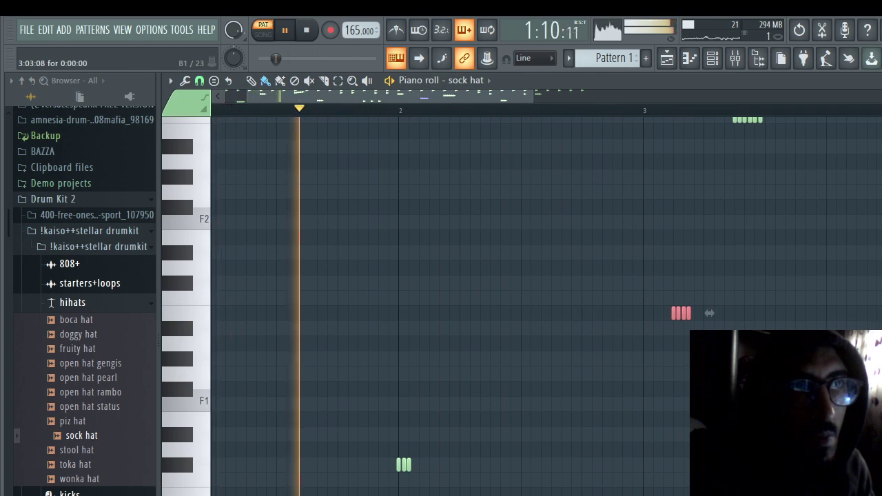
pyautogui.scroll(-3, 709, 312)
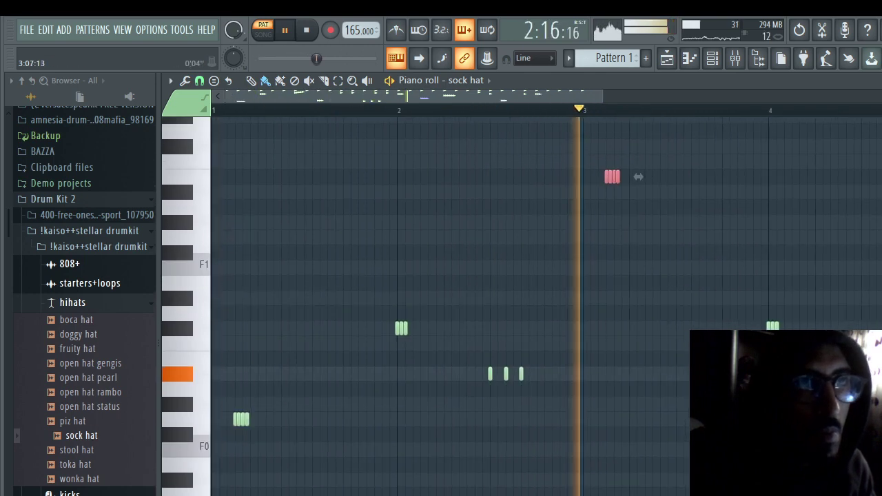
pyautogui.press('space')
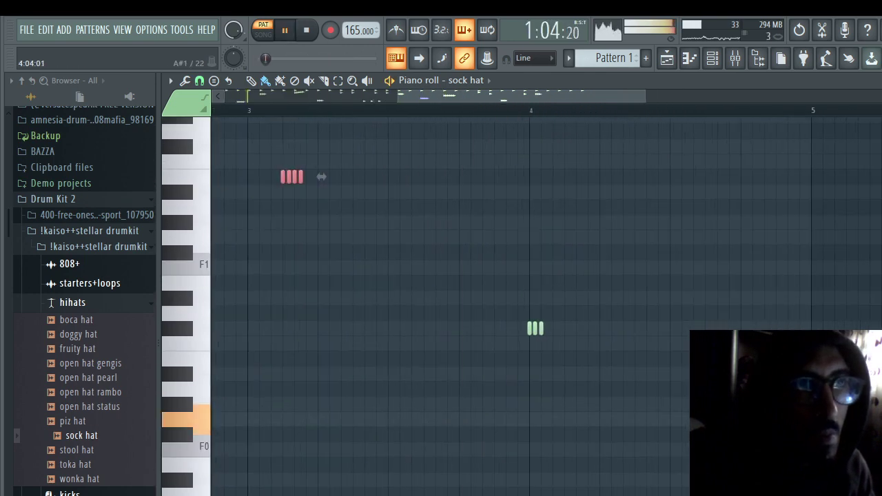
# Step: Add a single G#0 hat hit shortly before the middle of bar 4
pyautogui.scroll(2, 440, 303)
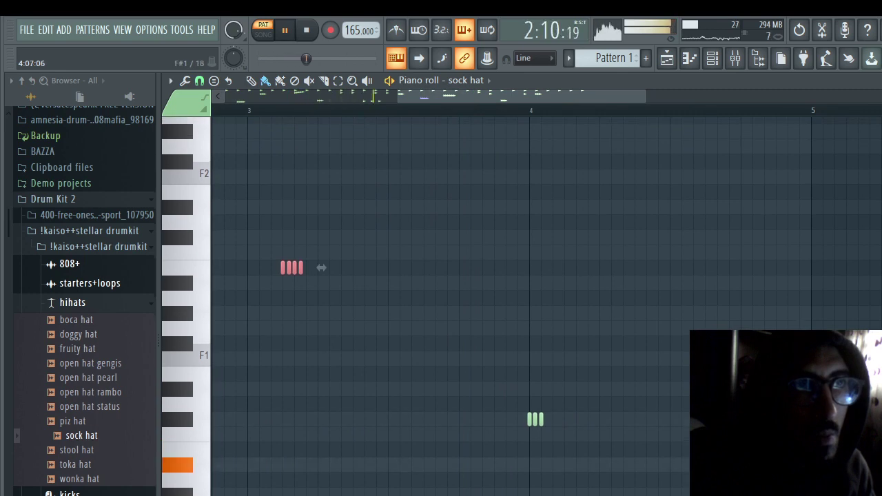
pyautogui.scroll(-2, 321, 268)
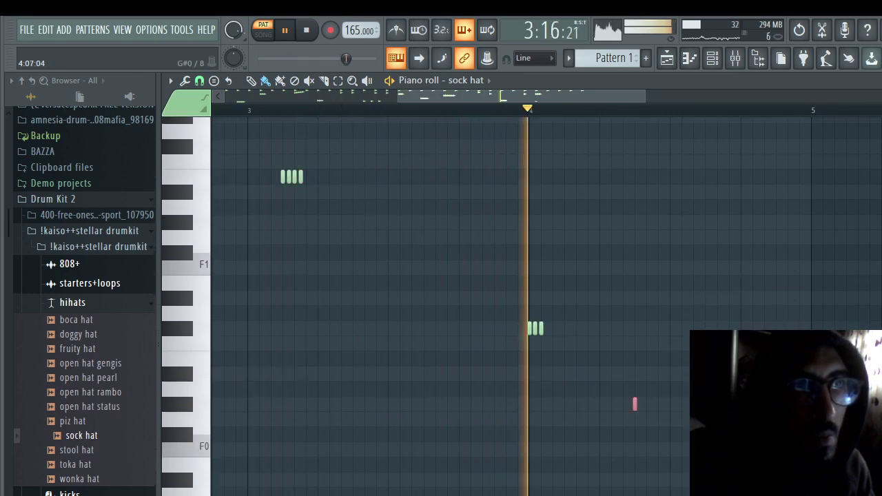
pyautogui.press('space')
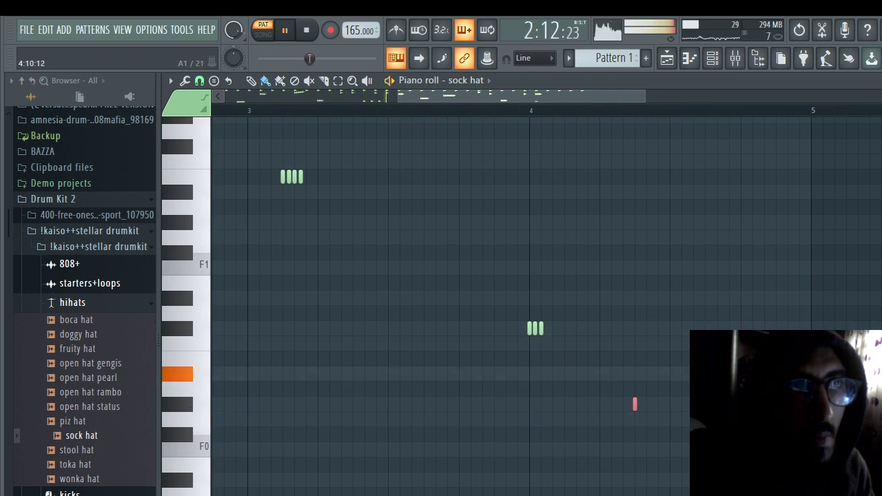
# Step: Place a single A#1 hat hit in bar 4's second half and a four-note D2 roll in its last quarter
pyautogui.moveTo(704, 192); pyautogui.dragTo(725, 191)
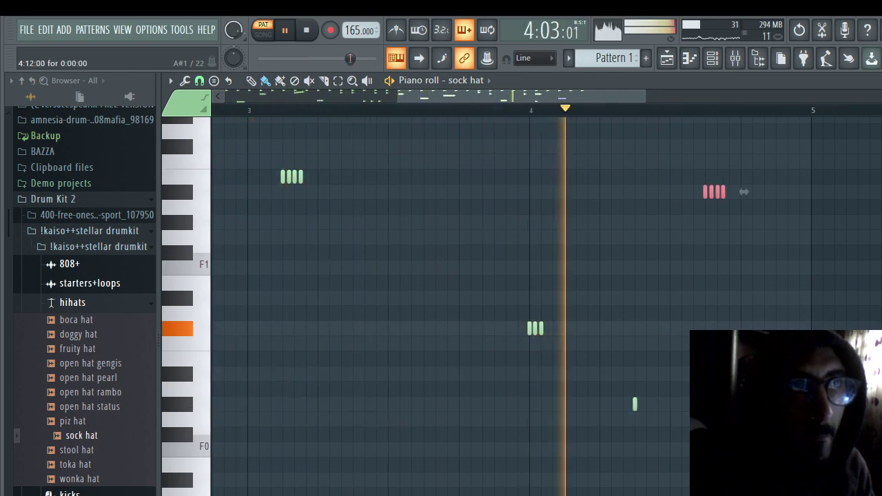
pyautogui.press('space')
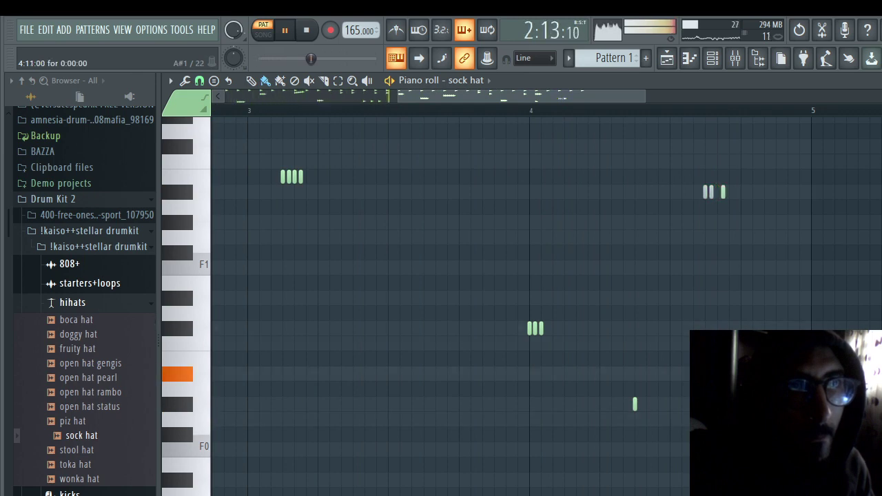
pyautogui.hotkey('ctrl', 'z')
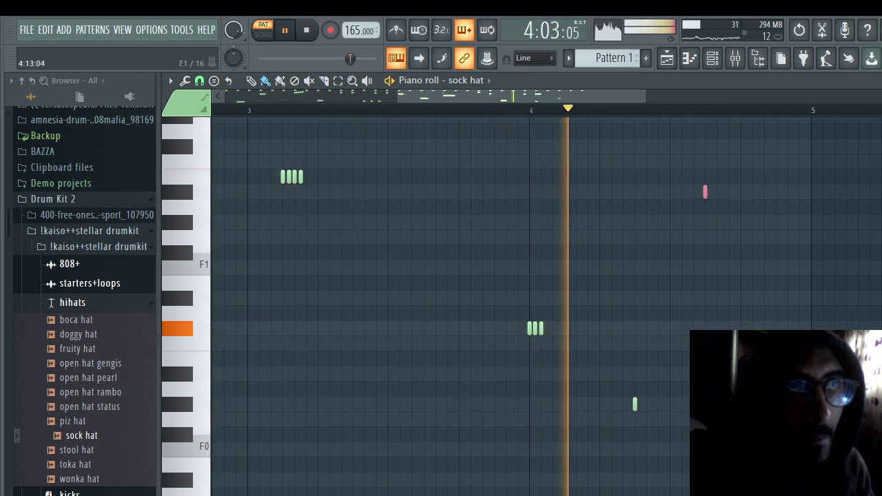
pyautogui.moveTo(739, 283); pyautogui.dragTo(777, 283)
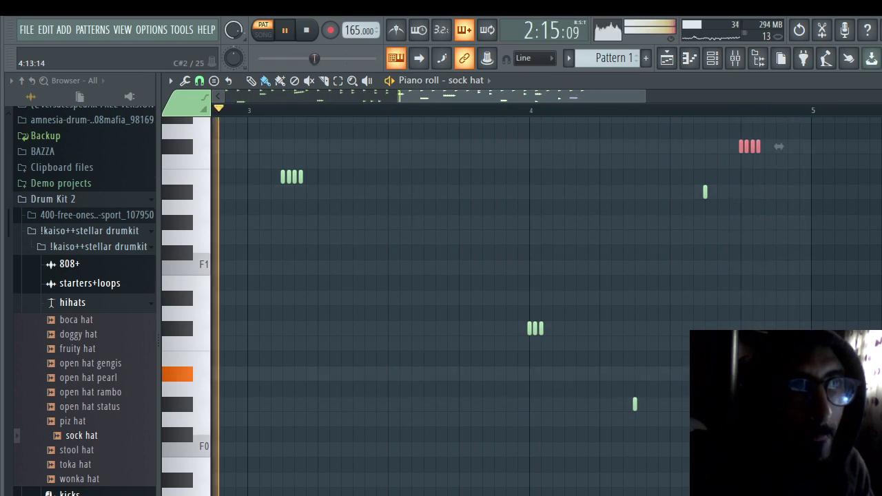
pyautogui.moveTo(779, 147); pyautogui.dragTo(779, 201)
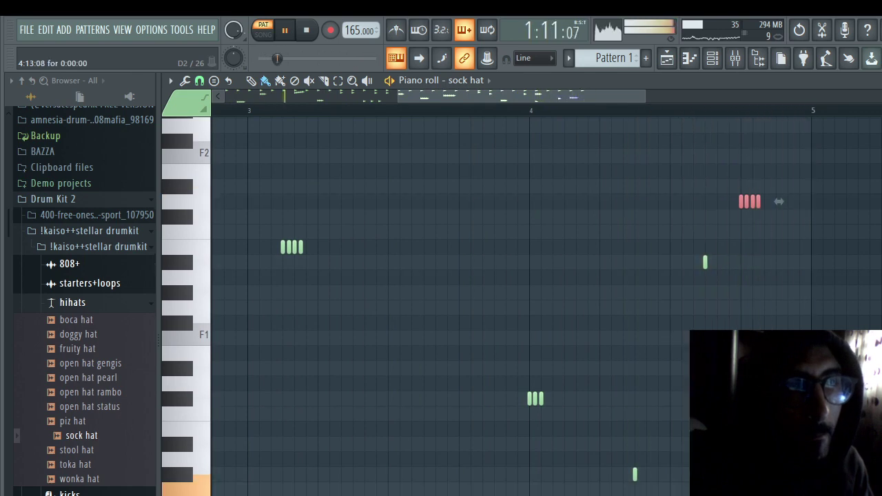
# Step: Place a Pattern 1 clip at bar 1 of Track 1 in the playlist
pyautogui.press('F6')
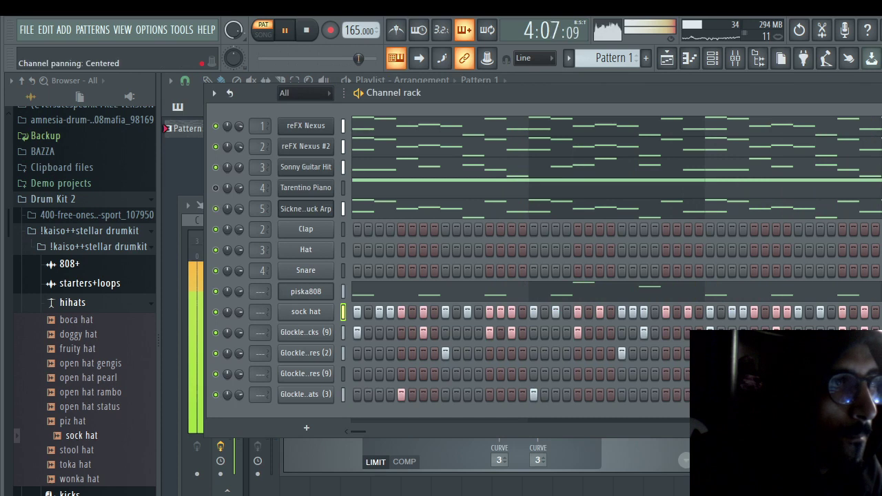
pyautogui.press('F5')
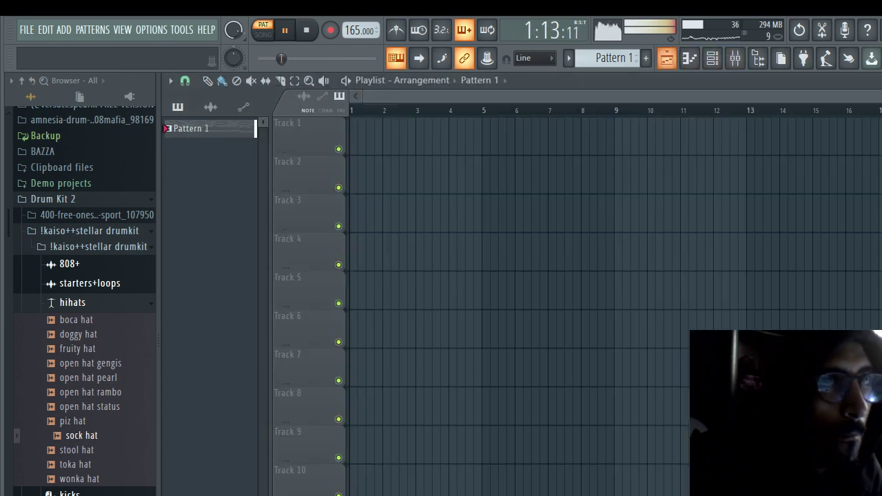
pyautogui.moveTo(496, 135); pyautogui.dragTo(389, 135)
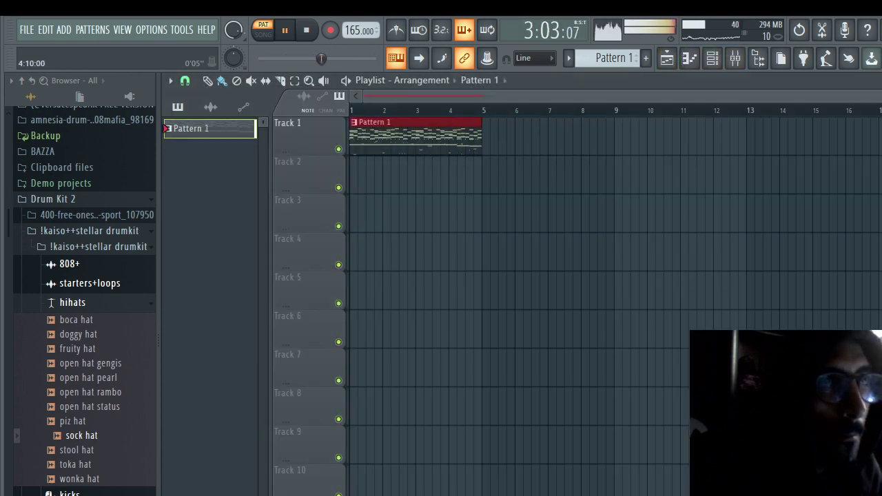
# Step: Route the piska808, sock hat and Glockley drum channels to consecutive mixer tracks starting at insert 10
pyautogui.click(637, 58)
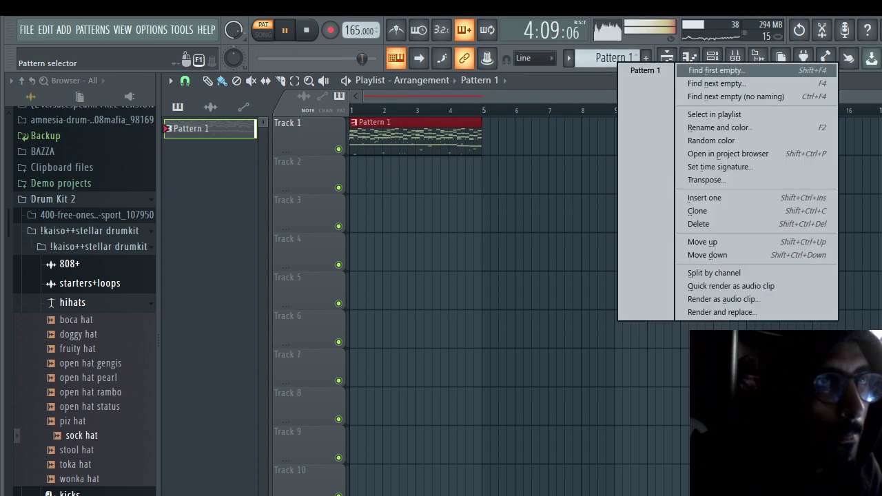
pyautogui.click(688, 57)
pyautogui.click(712, 58)
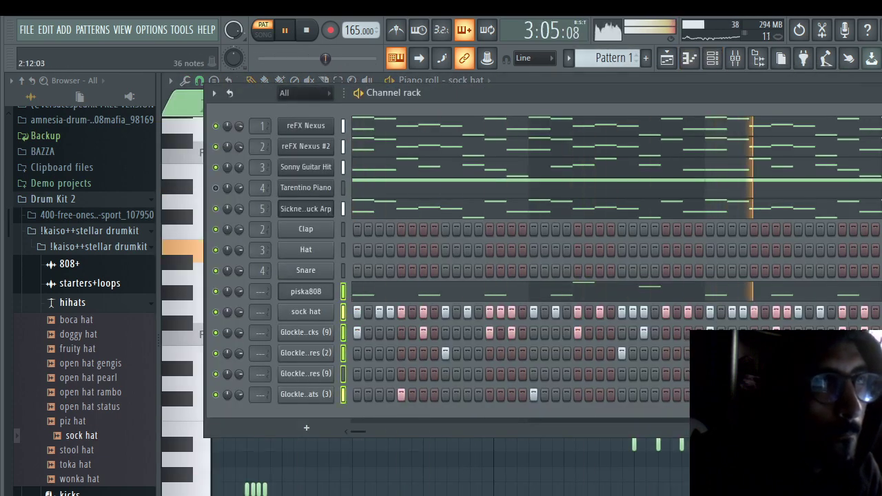
pyautogui.click(735, 58)
pyautogui.rightClick(543, 262)
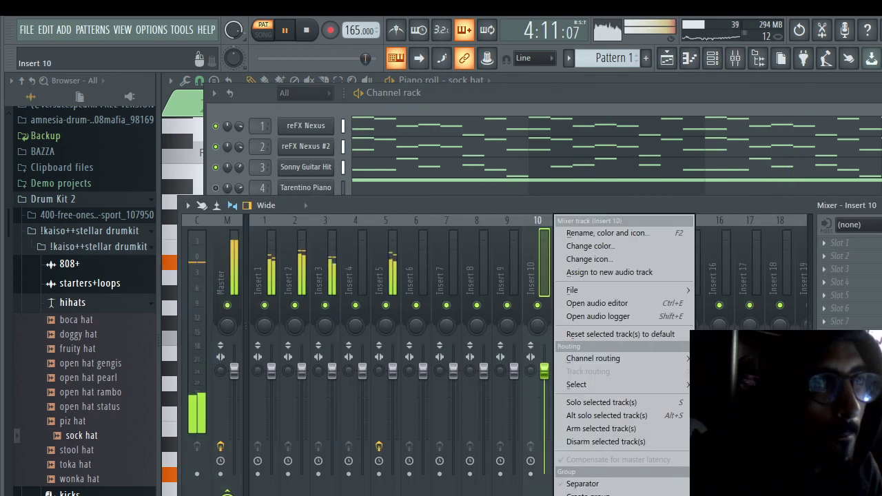
pyautogui.click(744, 371)
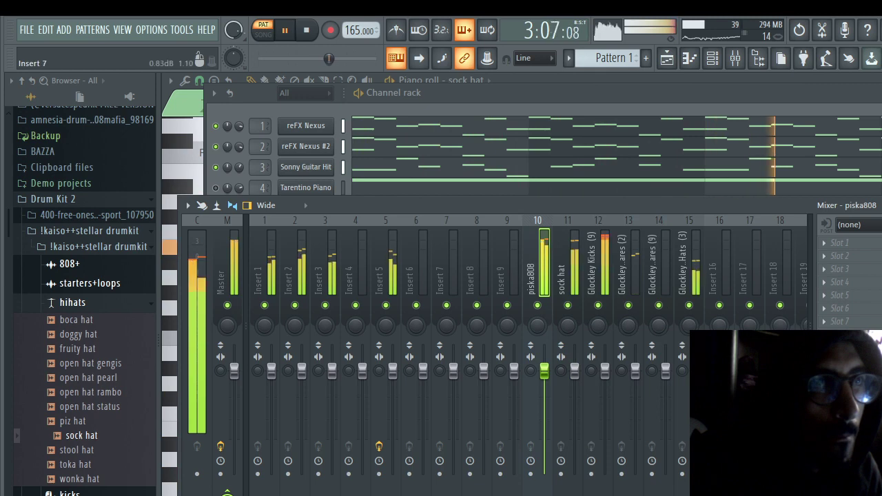
# Step: Split Pattern 1 by channel into a separate pattern for each instrument
pyautogui.click(666, 58)
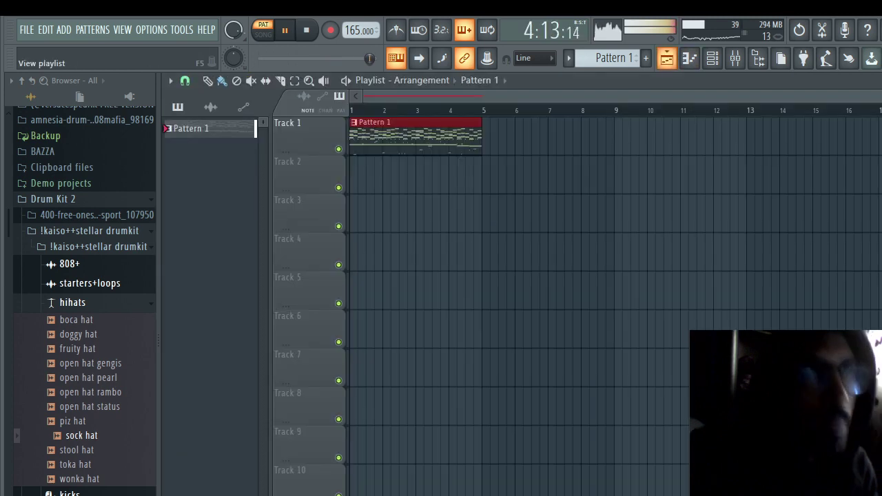
pyautogui.click(610, 58)
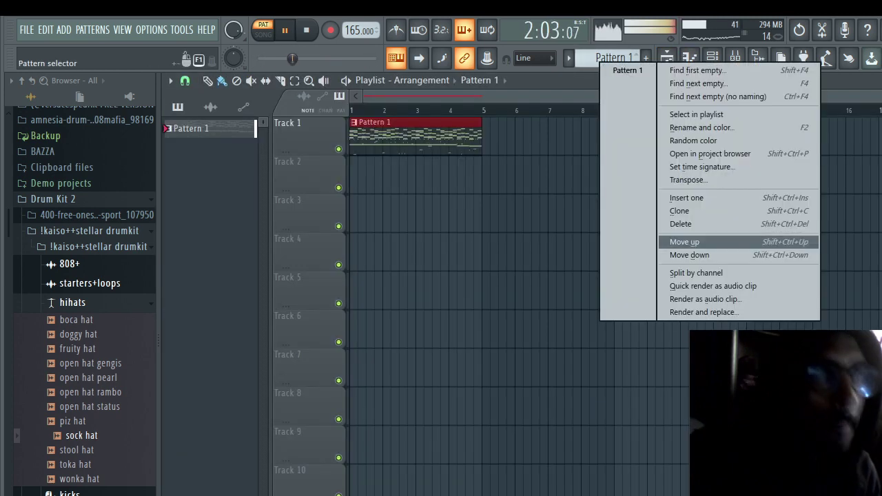
pyautogui.click(696, 273)
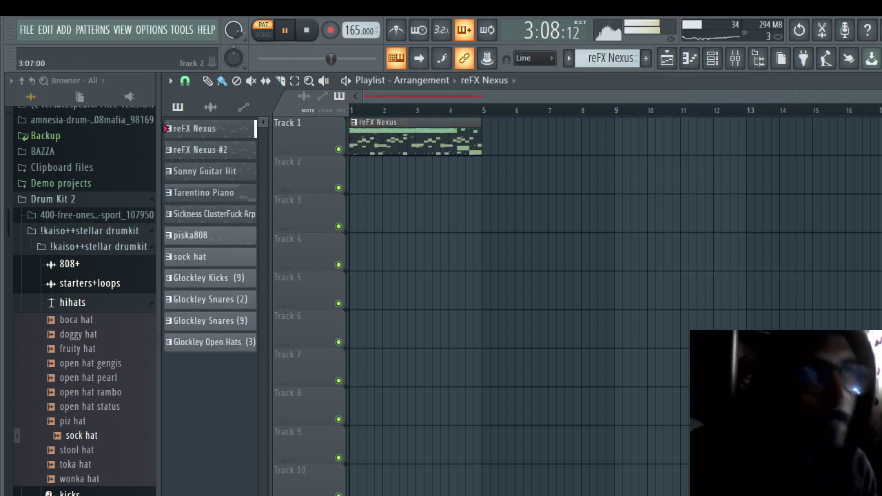
# Step: Replace the contents of Track 1 with four consecutive reFX Nexus clips covering bars 1 to 16
pyautogui.rightClick(413, 137)
pyautogui.moveTo(195, 128); pyautogui.dragTo(354, 124)
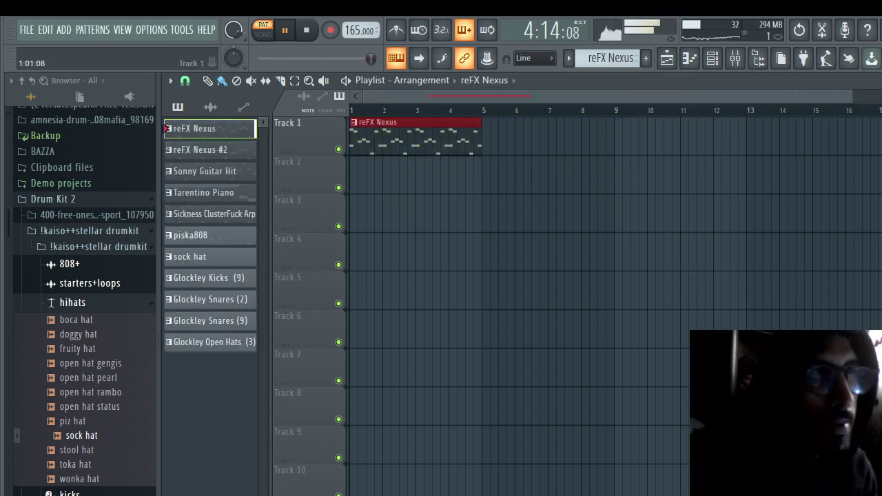
pyautogui.hotkey('ctrl', 'b')
pyautogui.hotkey('ctrl', 'b')
pyautogui.hotkey('ctrl', 'b')
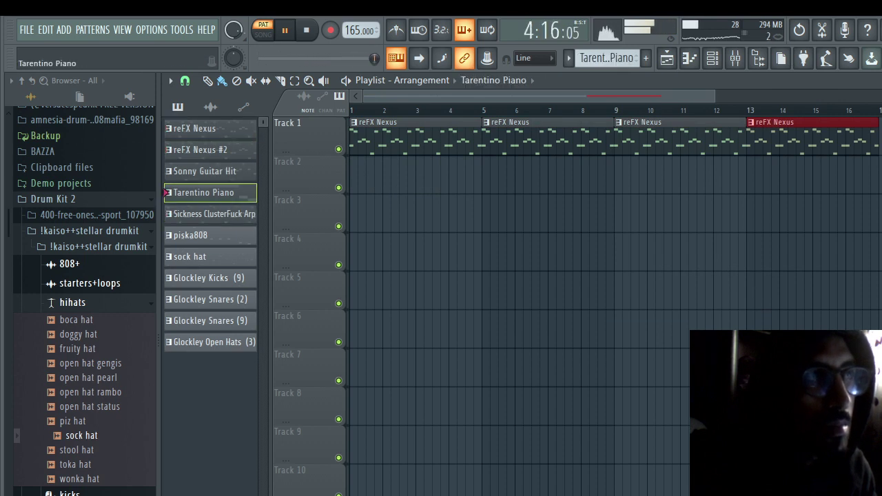
# Step: Place two consecutive Sickness ClusterFuck Arp clips on Track 3 and two piska808 clips on Track 4, starting at bar 9
pyautogui.moveTo(210, 214); pyautogui.dragTo(617, 214)
pyautogui.hotkey('ctrl', 'b')
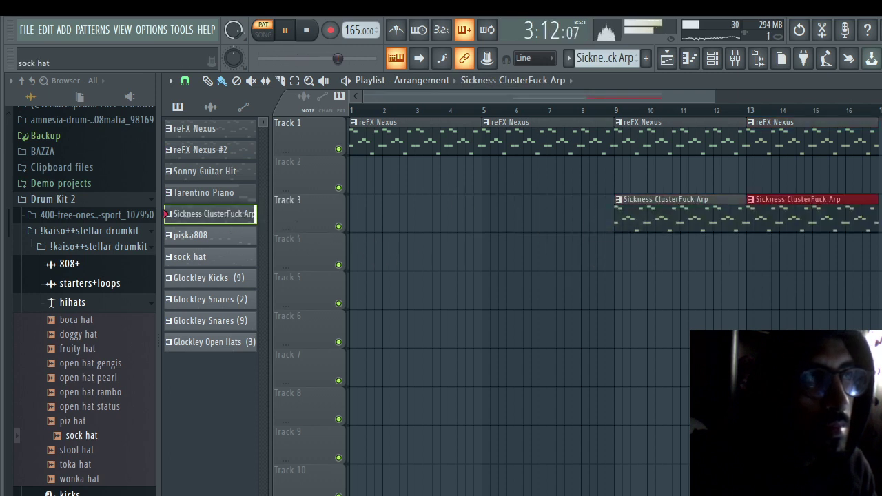
pyautogui.moveTo(190, 235); pyautogui.dragTo(609, 303)
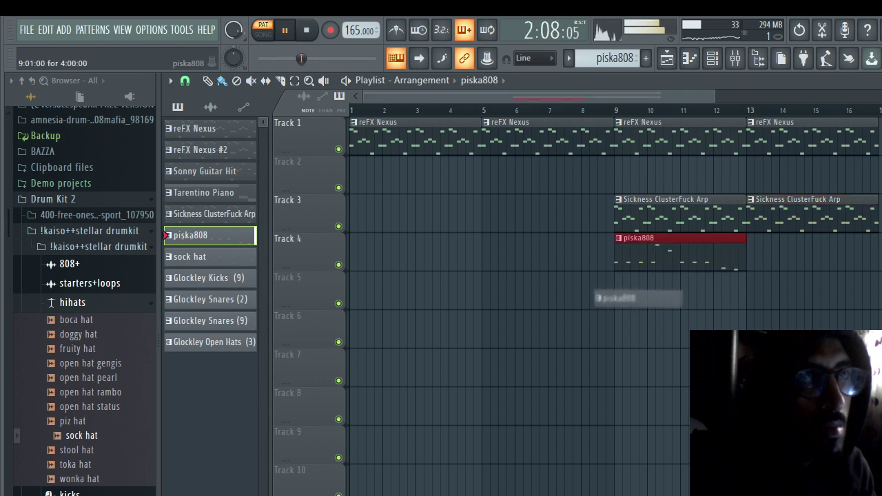
pyautogui.hotkey('ctrl', 'b')
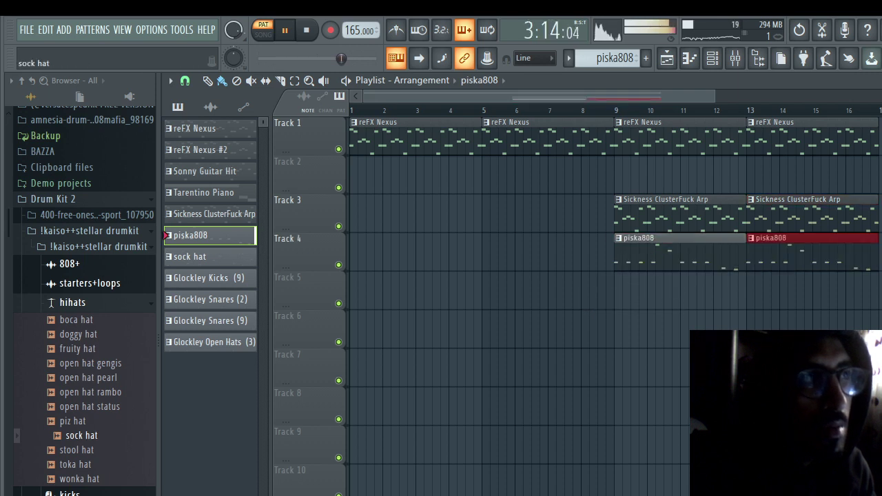
# Step: Place two consecutive sock hat clips on Track 5, starting at bar 9
pyautogui.moveTo(190, 256); pyautogui.dragTo(530, 324)
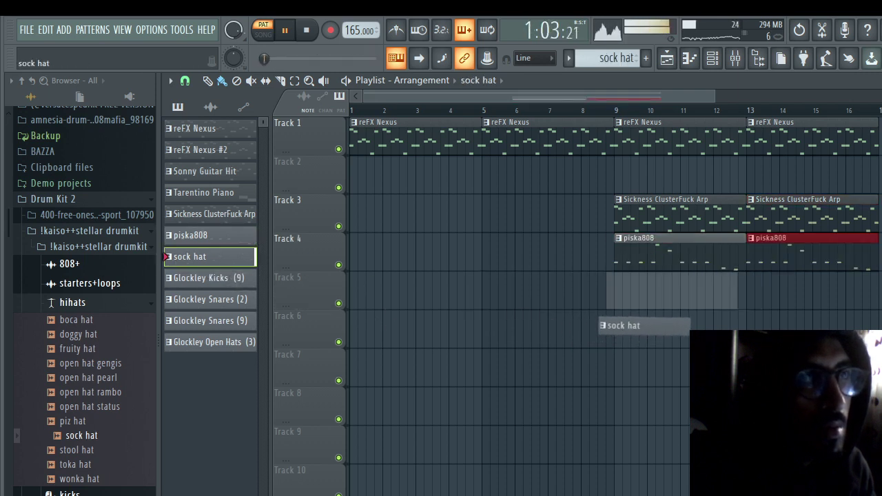
pyautogui.moveTo(591, 335); pyautogui.dragTo(591, 335)
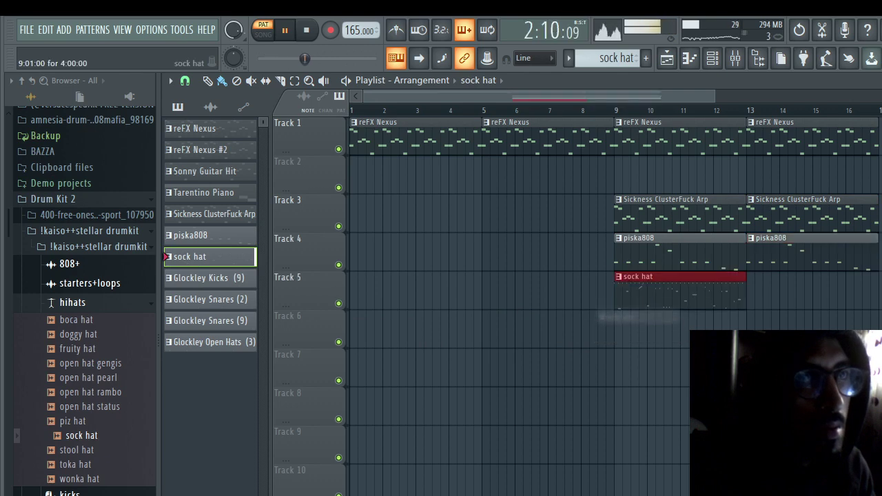
pyautogui.hotkey('ctrl', 'b')
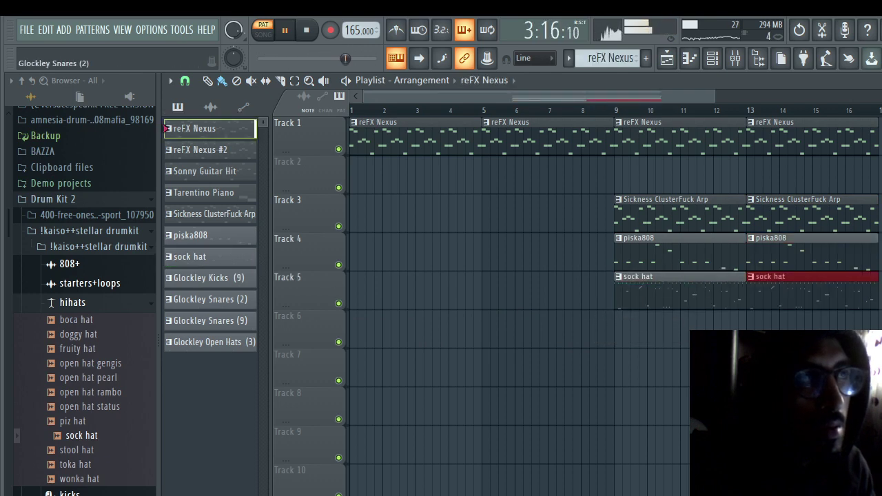
# Step: Place all the split patterns together on Tracks 1 to 11 from bar 17 and repeat them through bar 36
pyautogui.click(210, 341)
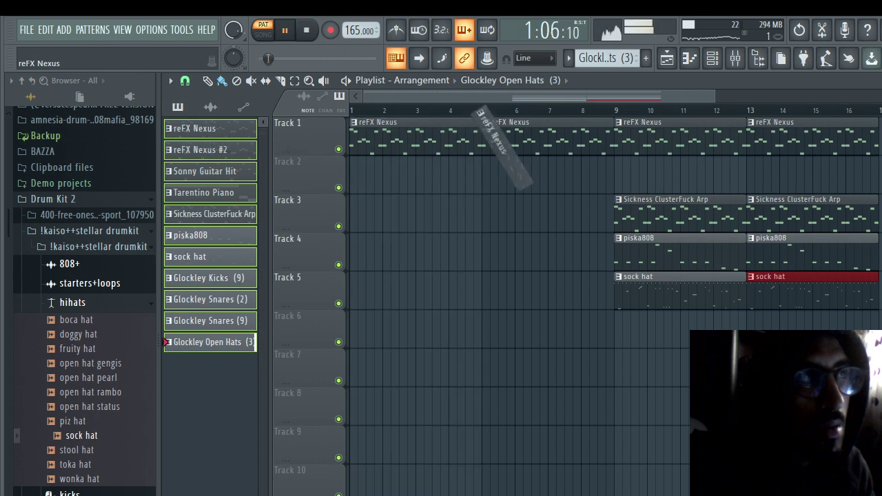
pyautogui.hscroll(4, 613, 303)
pyautogui.hscroll(7, 613, 303)
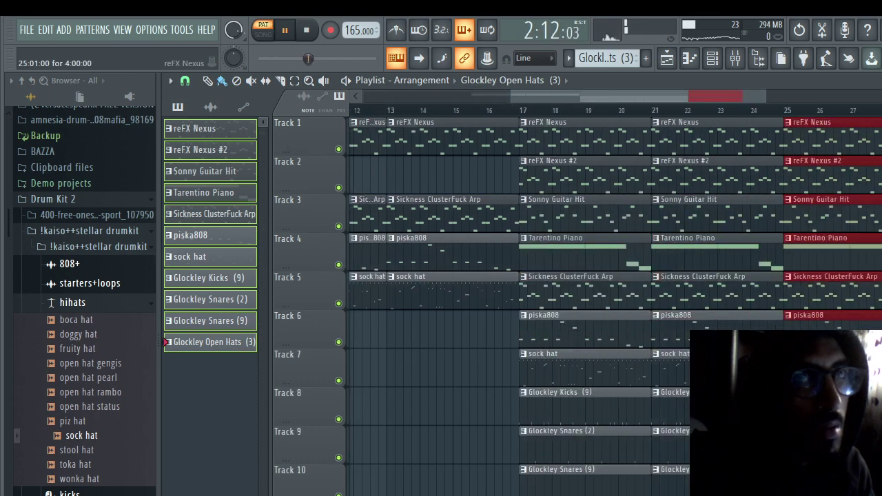
pyautogui.hscroll(1, 613, 303)
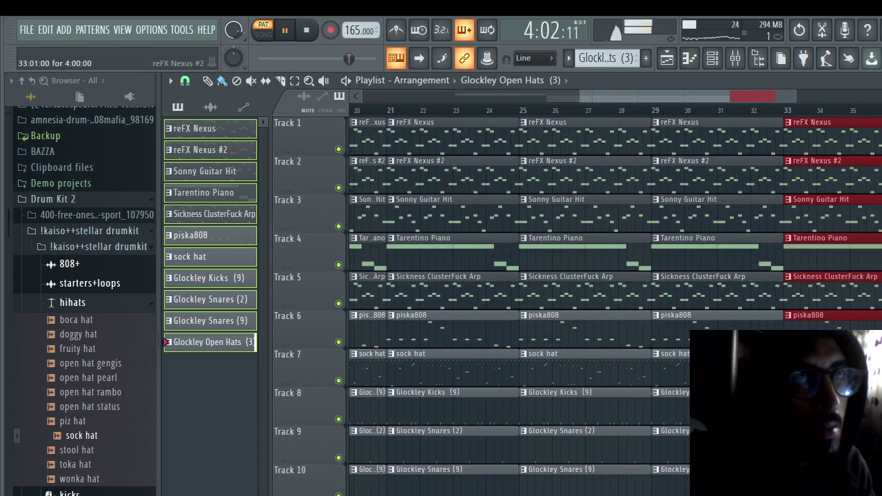
# Step: Delete reFX Nexus and Sonny Guitar Hit from bar 33 and reFX Nexus #2 from bars 33 to 40, repeating the remaining clips through bar 48
pyautogui.rightClick(827, 136)
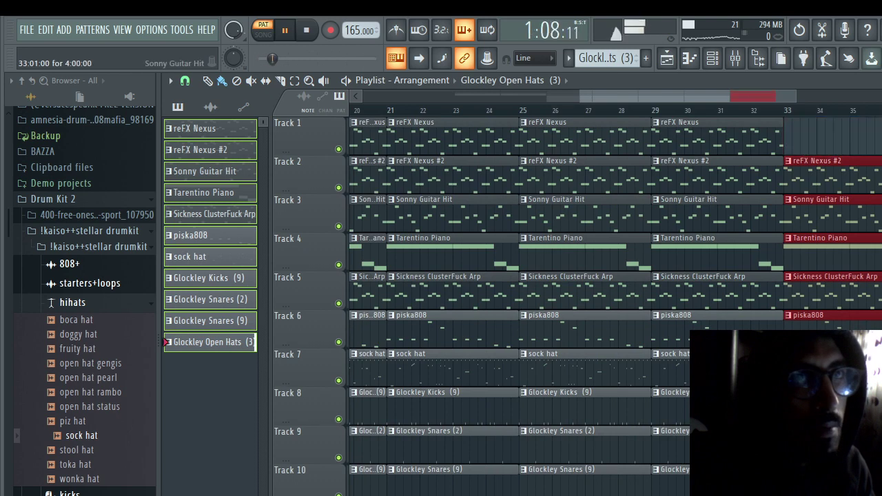
pyautogui.rightClick(827, 206)
pyautogui.hscroll(10, 613, 303)
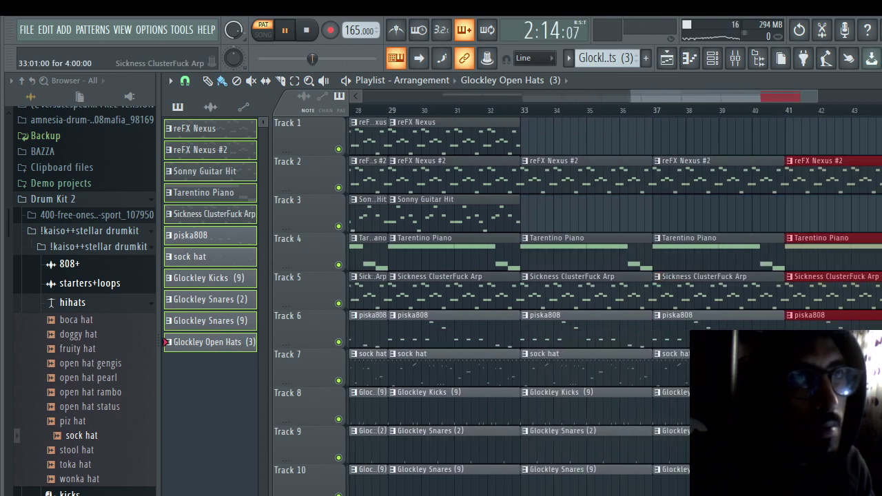
pyautogui.rightClick(556, 176)
pyautogui.rightClick(509, 176)
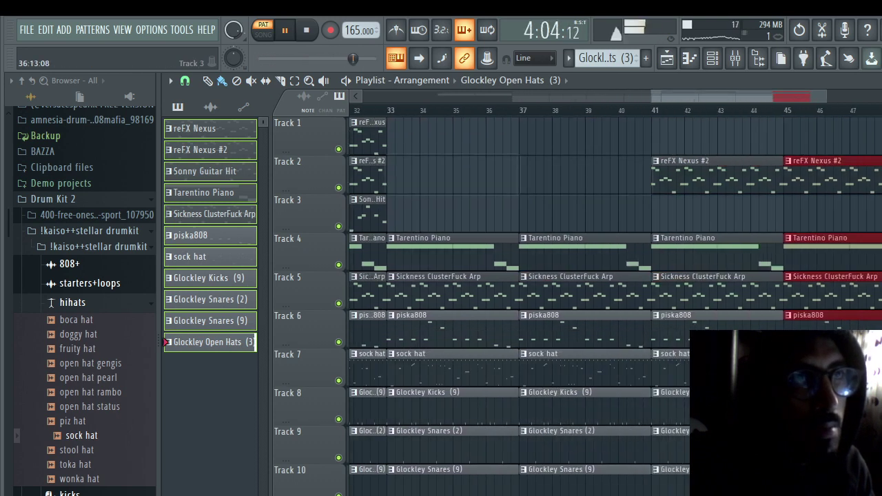
# Step: Switch playback to song mode and play the arrangement from the start in the playlist
pyautogui.click(712, 58)
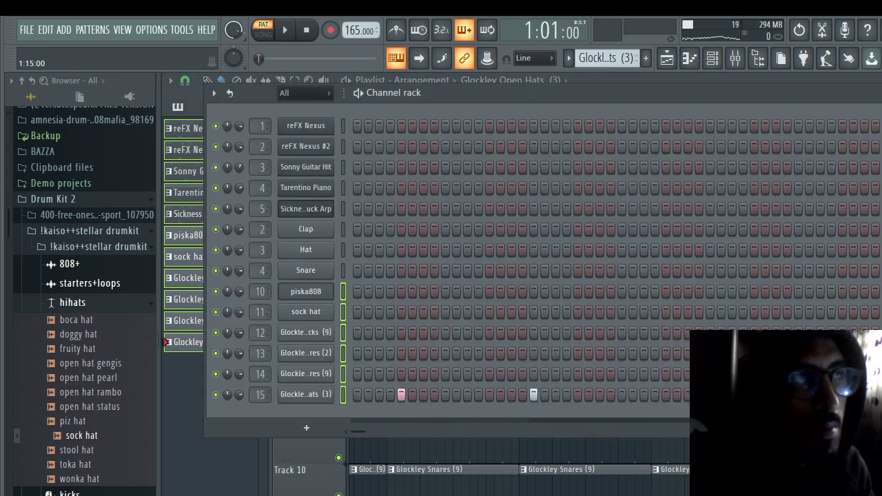
pyautogui.press('space')
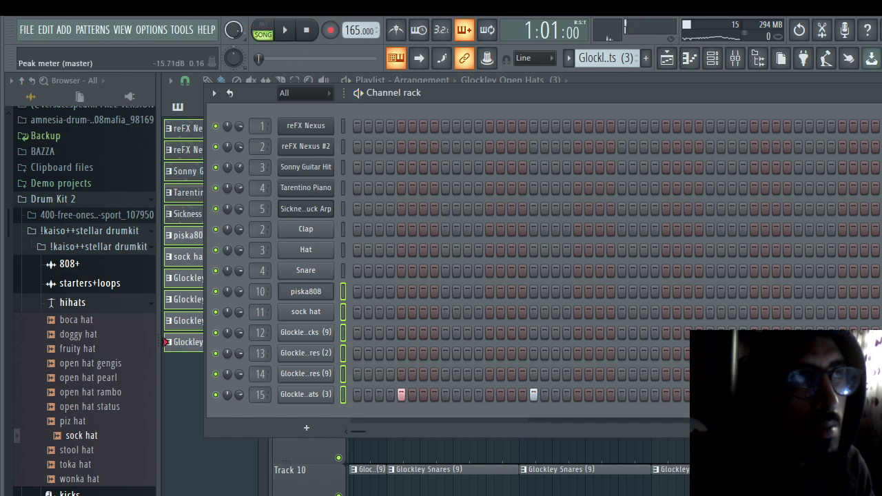
pyautogui.click(666, 59)
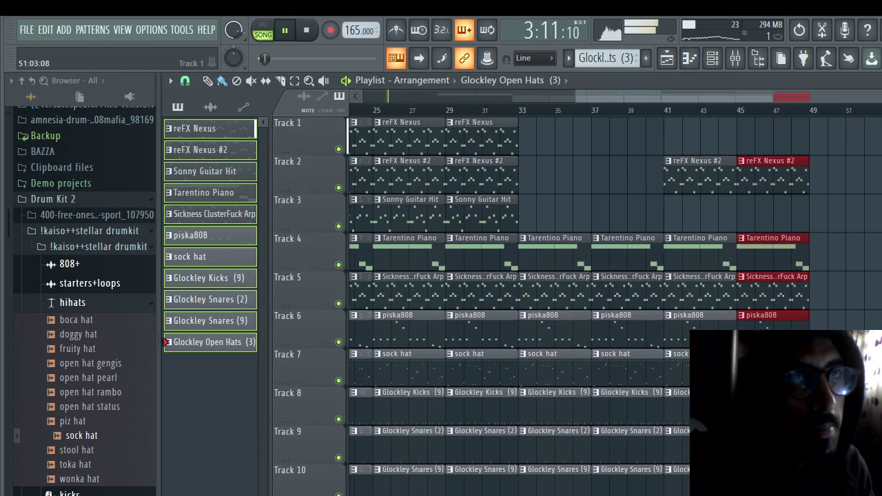
# Step: Repeat the reFX Nexus #2, Tarentino Piano and Sickness ClusterFuck Arp clips from bar 49 and add reFX Nexus there on Track 1
pyautogui.moveTo(854, 157); pyautogui.dragTo(697, 308)
pyautogui.hotkey('ctrl', 'b')
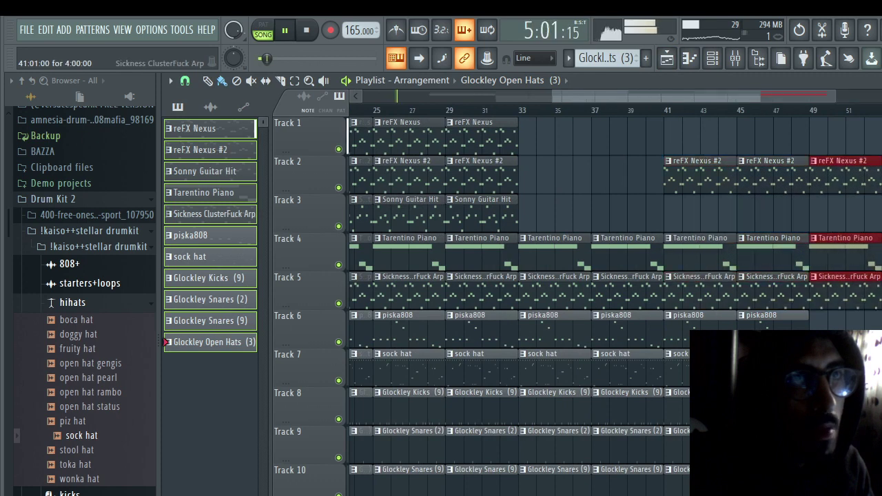
pyautogui.hotkey('ctrl', 'd')
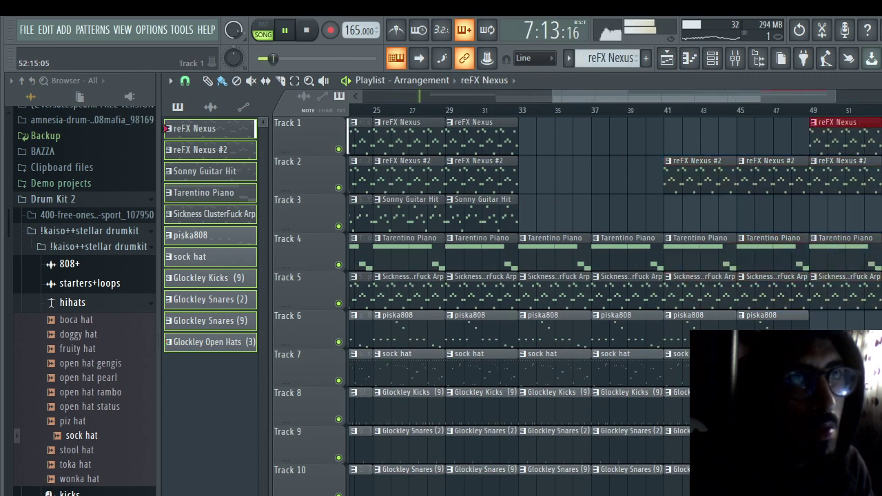
# Step: Duplicate the arranged section of bars 17 to 56 across all tracks, with the copy starting at bar 57
pyautogui.scroll(-3, 613, 303)
pyautogui.moveTo(872, 120); pyautogui.dragTo(514, 490)
pyautogui.hotkey('ctrl', 'b')
pyautogui.hscroll(5, 613, 303)
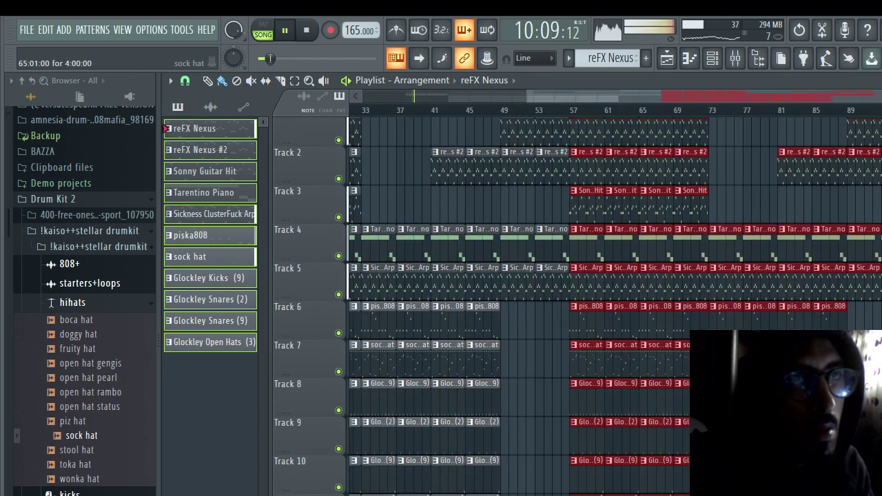
# Step: Delete the surplus duplicated clips on all tracks so the arrangement ends at bar 112
pyautogui.hscroll(6, 613, 303)
pyautogui.moveTo(740, 490); pyautogui.dragTo(880, 124)
pyautogui.press('Delete')
pyautogui.scroll(1, 613, 303)
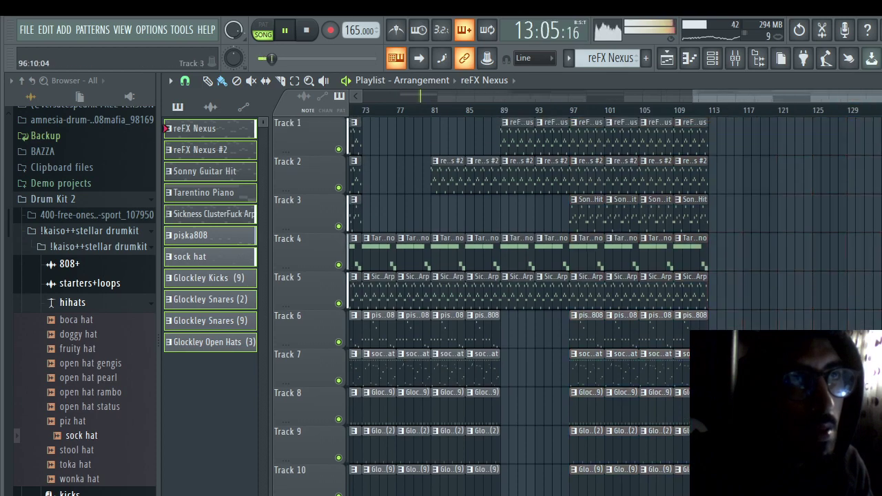
# Step: Add reFX Nexus clips at bars 73 and 77 on Track 1 and delete the Tarentino Piano clips at those bars
pyautogui.hscroll(-5, 517, 303)
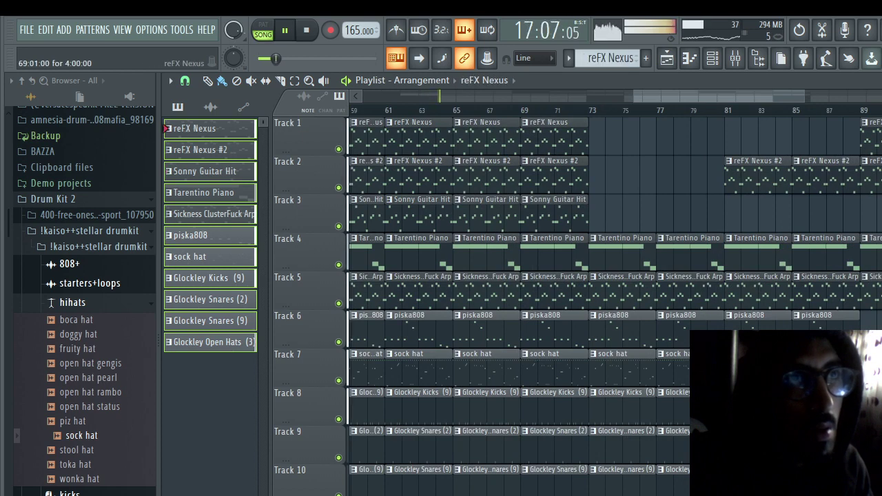
pyautogui.moveTo(593, 138); pyautogui.dragTo(673, 134)
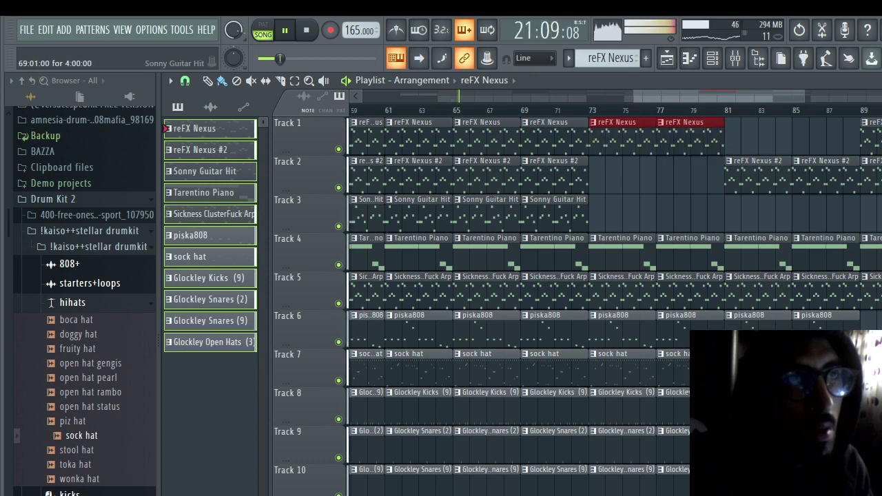
pyautogui.click(199, 150)
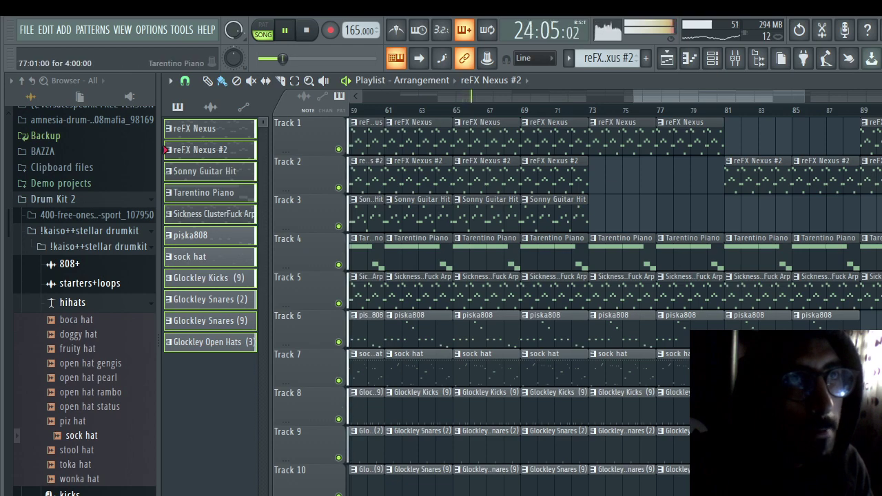
pyautogui.rightClick(620, 255)
pyautogui.rightClick(693, 255)
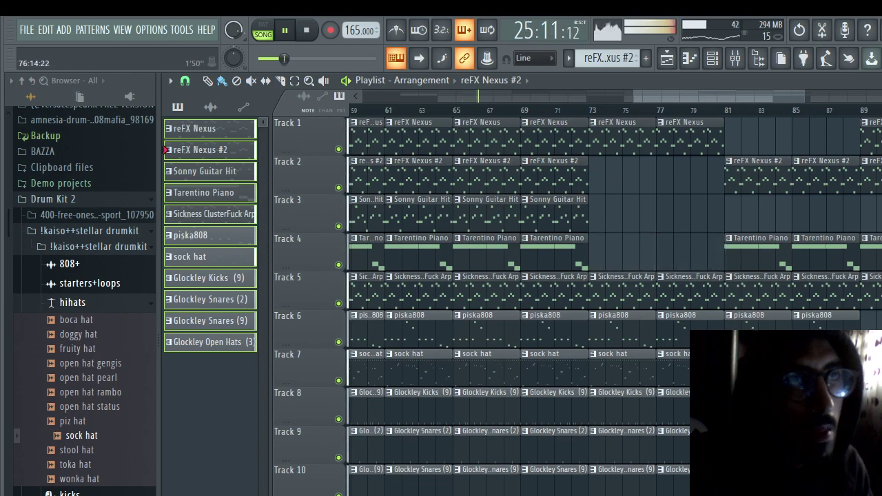
pyautogui.scroll(-5, 642, 255)
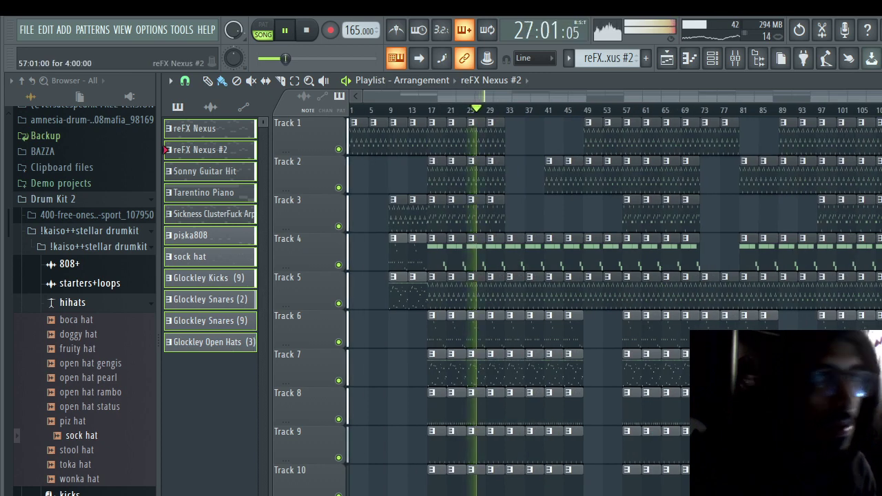
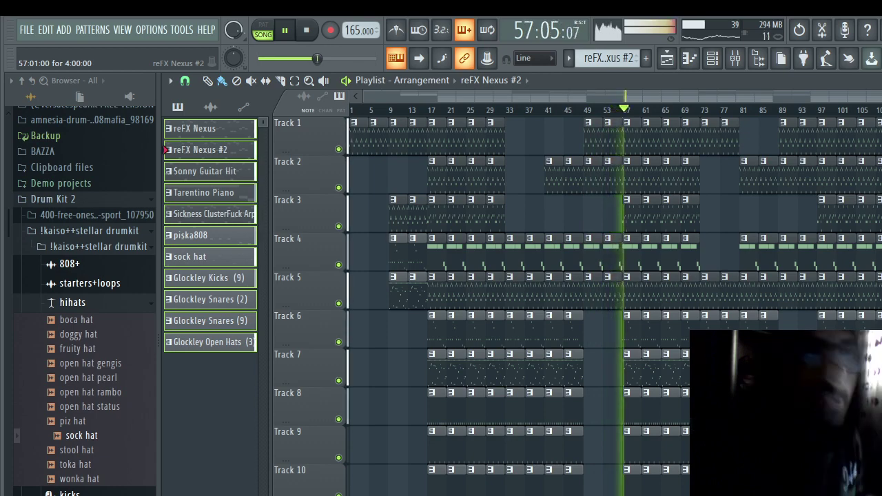
# Step: Make the Sonny Guitar Hit clip at bar 65 on Track 3 unique and view its notes in the piano roll
pyautogui.press('pageup')
pyautogui.press('pageup')
pyautogui.press('pageup')
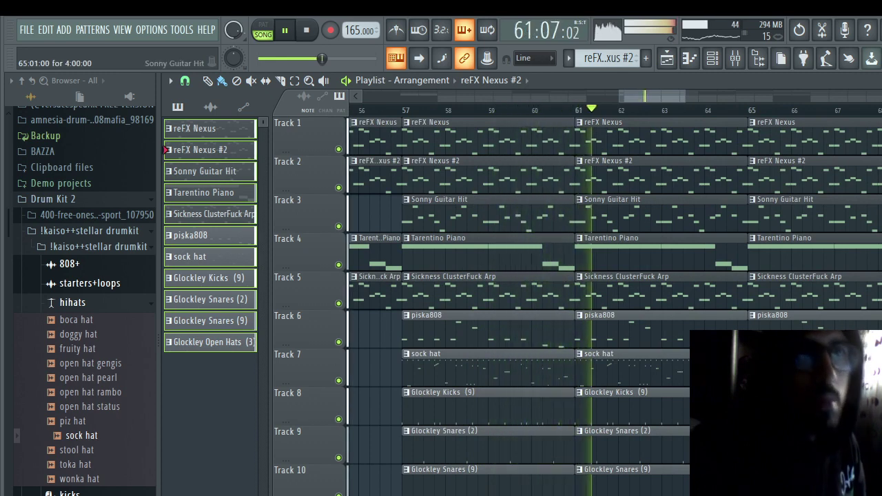
pyautogui.rightClick(750, 208)
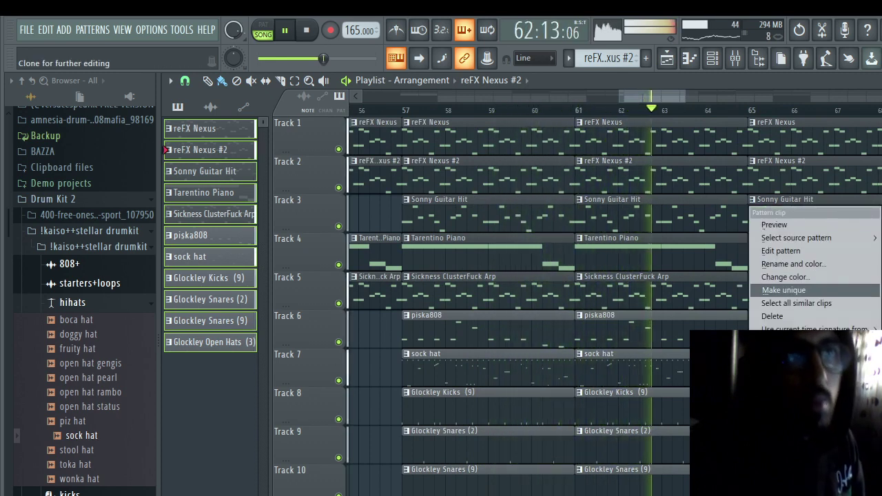
pyautogui.click(782, 290)
pyautogui.press('F7')
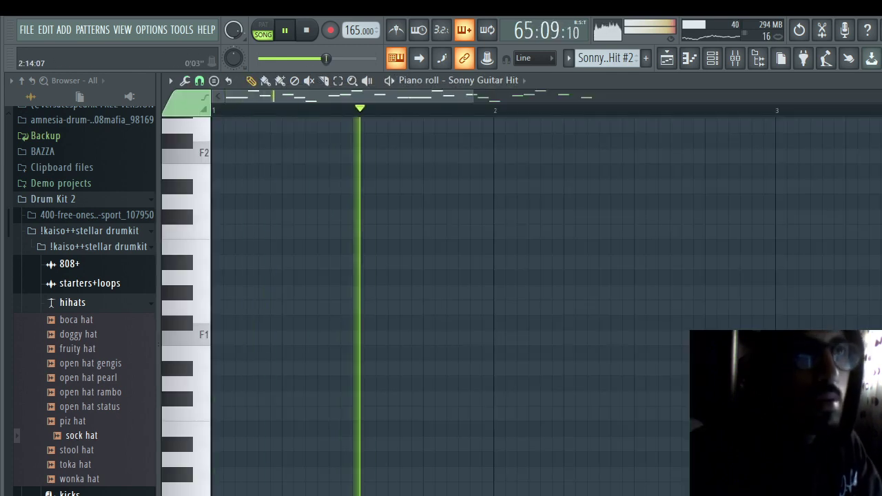
pyautogui.click(666, 57)
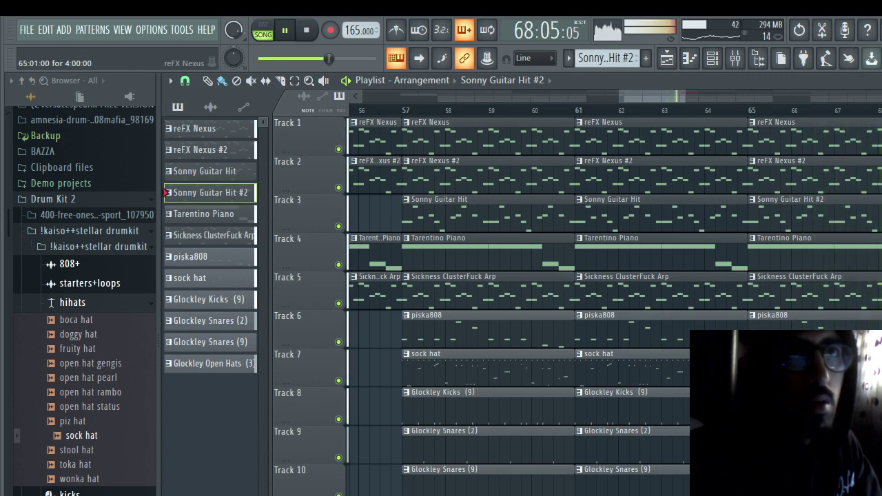
# Step: Make the reFX Nexus clip at bar 65 on Track 1 unique and play the song from bar 65
pyautogui.rightClick(750, 129)
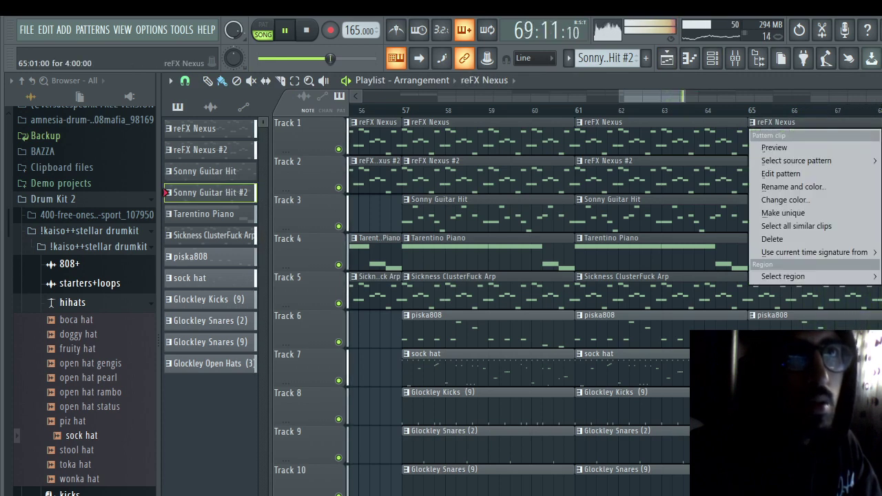
pyautogui.click(785, 213)
pyautogui.press('F7')
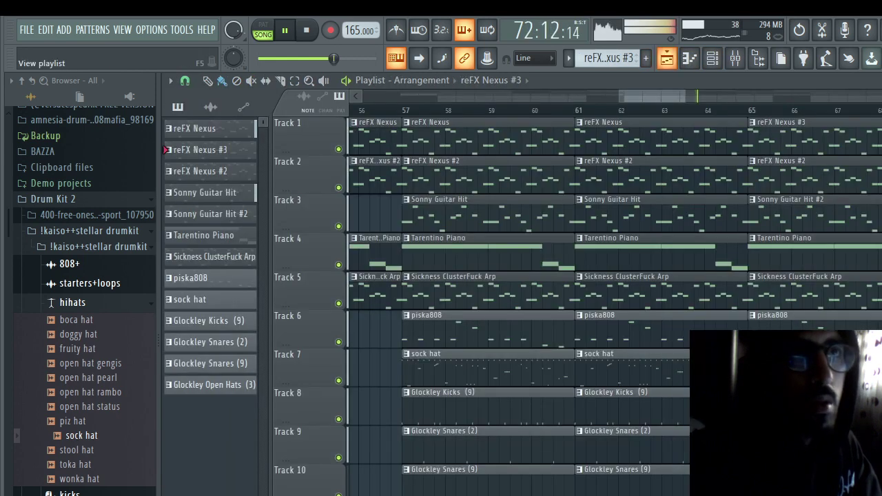
pyautogui.click(666, 58)
pyautogui.click(751, 110)
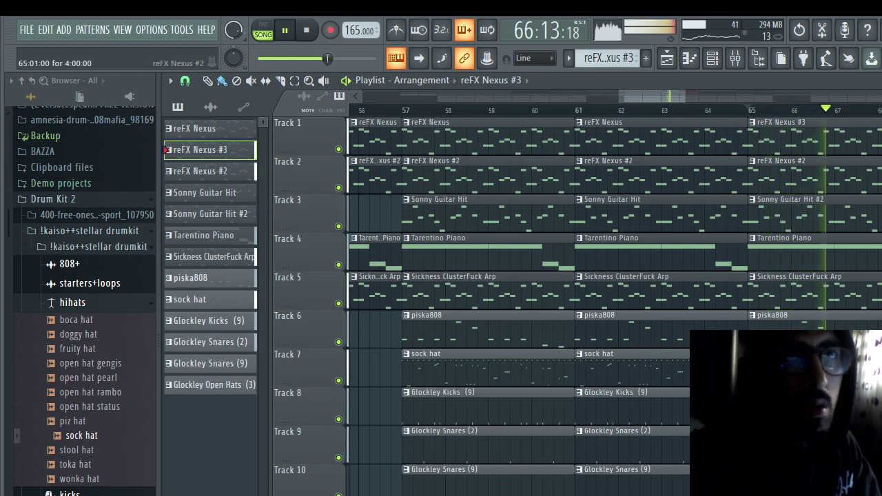
# Step: Replace the reFX Nexus clips at bars 25, 29 and 69 on Track 1 with reFX Nexus #3 clips
pyautogui.scroll(-5, 613, 276)
pyautogui.scroll(-2, 613, 275)
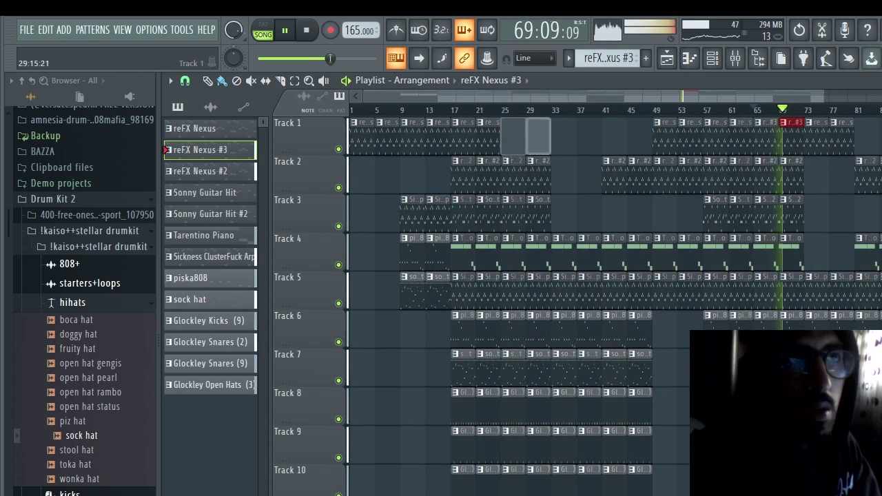
pyautogui.moveTo(511, 131); pyautogui.dragTo(544, 131)
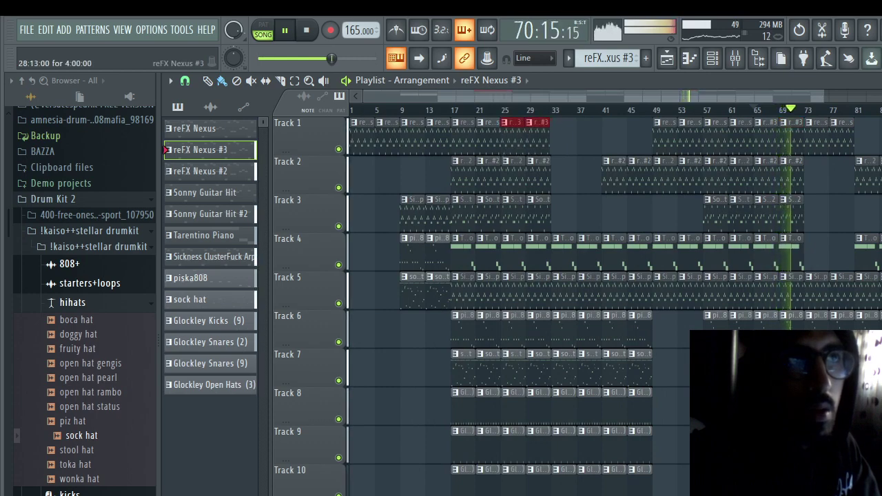
pyautogui.scroll(4, 530, 275)
pyautogui.hotkey('shift', 'Right')
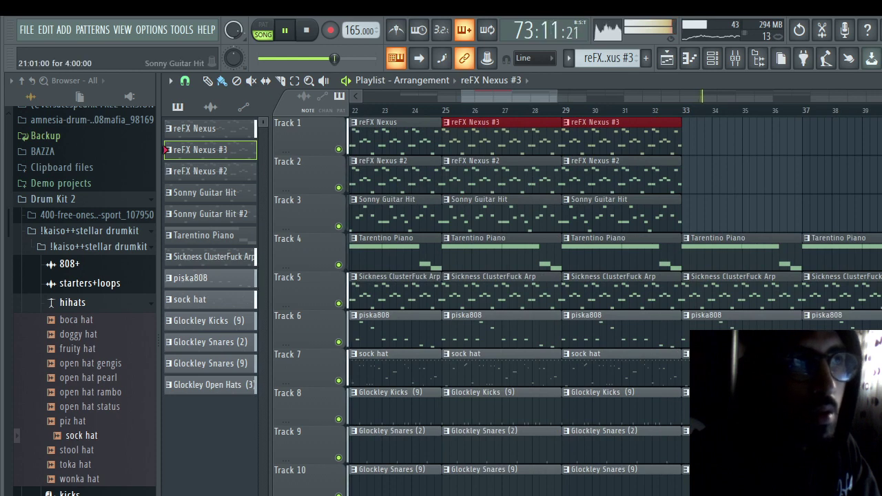
# Step: Replace the Sonny Guitar Hit clips at bars 25 and 29 on Track 3 with Sonny Guitar Hit #2 clips
pyautogui.rightClick(496, 214)
pyautogui.rightClick(613, 213)
pyautogui.moveTo(210, 213); pyautogui.dragTo(547, 224)
pyautogui.hotkey('ctrl', 'b')
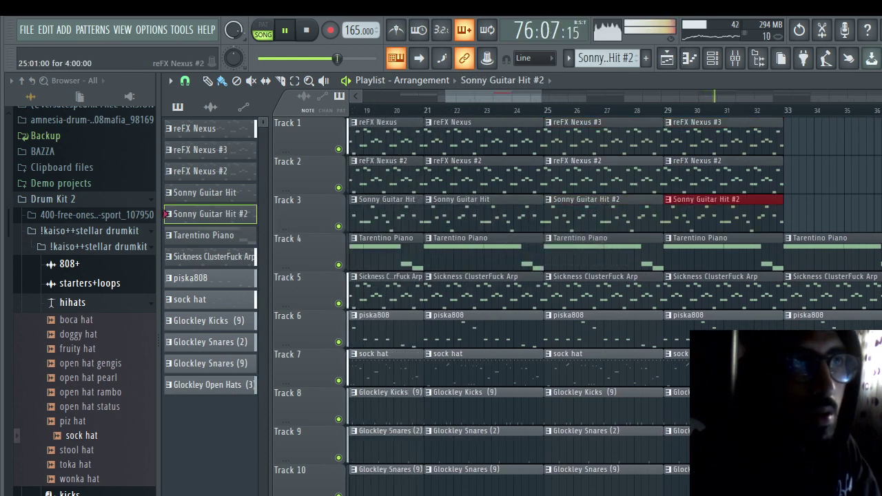
# Step: Bring up the channel rack and check the channel settings of Glockley Snares (2)
pyautogui.scroll(-5, 579, 303)
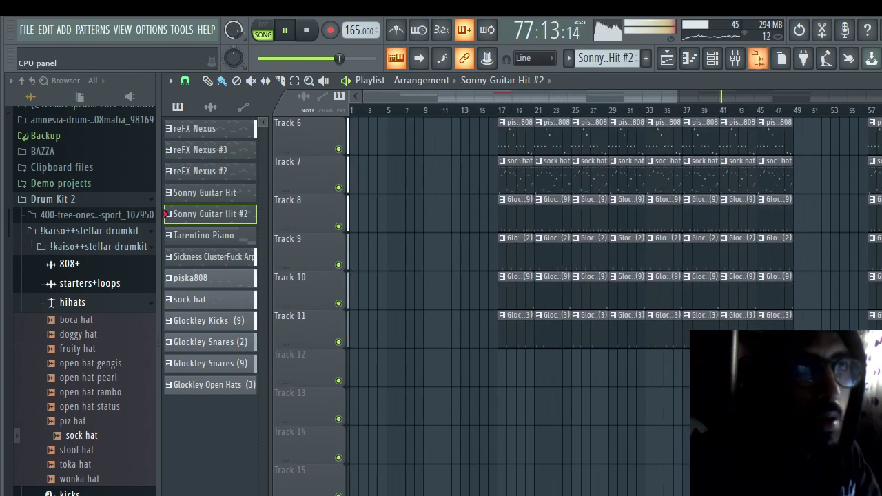
pyautogui.click(711, 57)
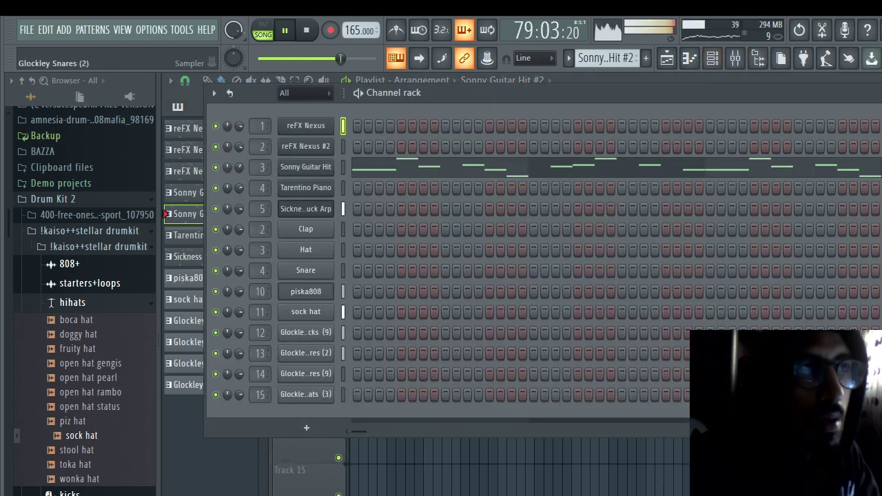
pyautogui.click(305, 353)
pyautogui.press('Escape')
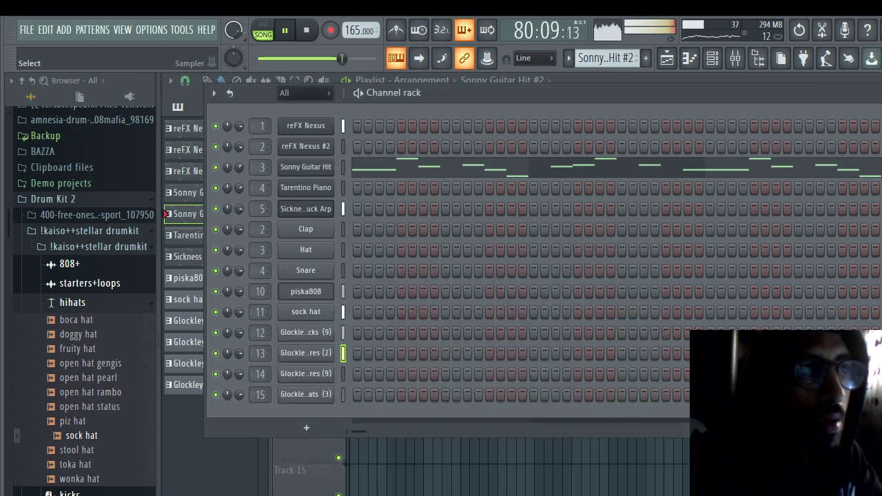
pyautogui.click(306, 353)
pyautogui.press('Escape')
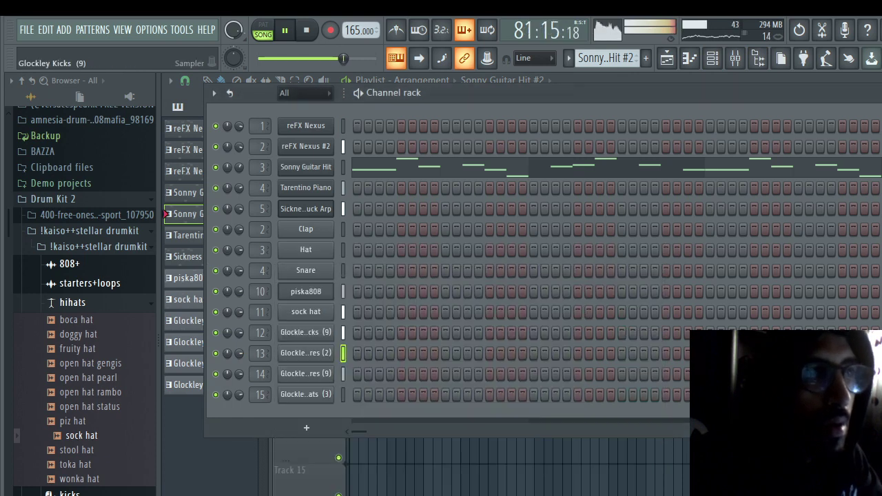
# Step: Set the volume multiplier in the Glockley Kicks (9) channel's levels adjustment to 122%
pyautogui.click(306, 332)
pyautogui.click(335, 258)
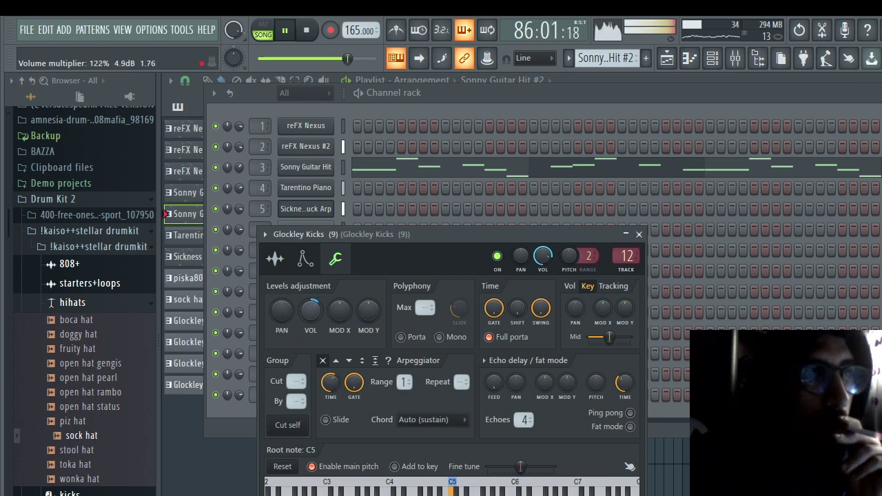
pyautogui.press('Escape')
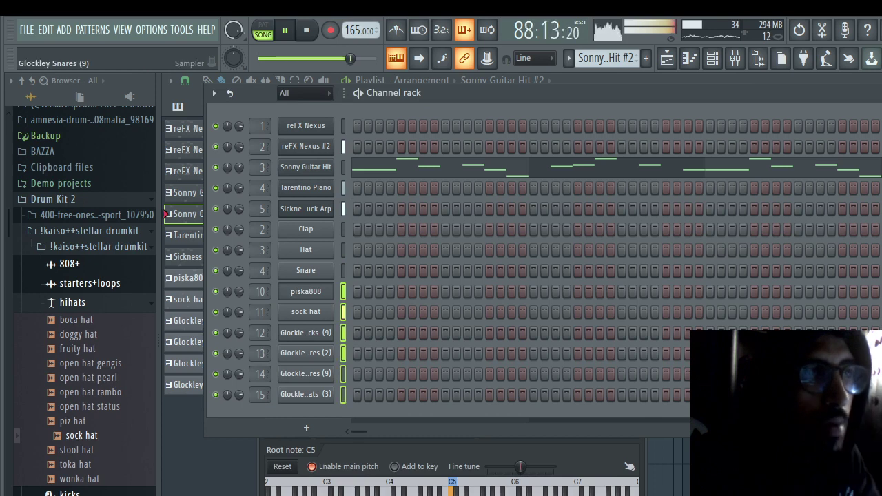
# Step: Check the channel settings of Glockley Snares (9) and Glockley Open Hats (3)
pyautogui.click(305, 374)
pyautogui.press('Escape')
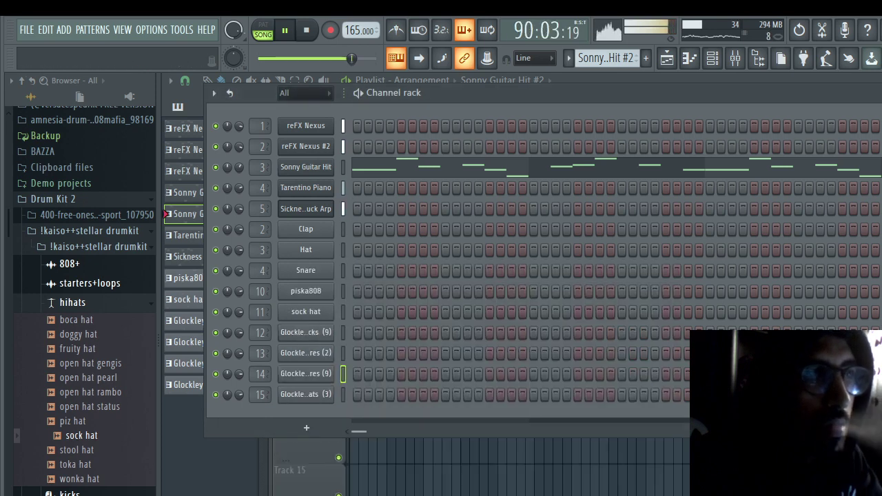
pyautogui.click(306, 394)
pyautogui.press('Escape')
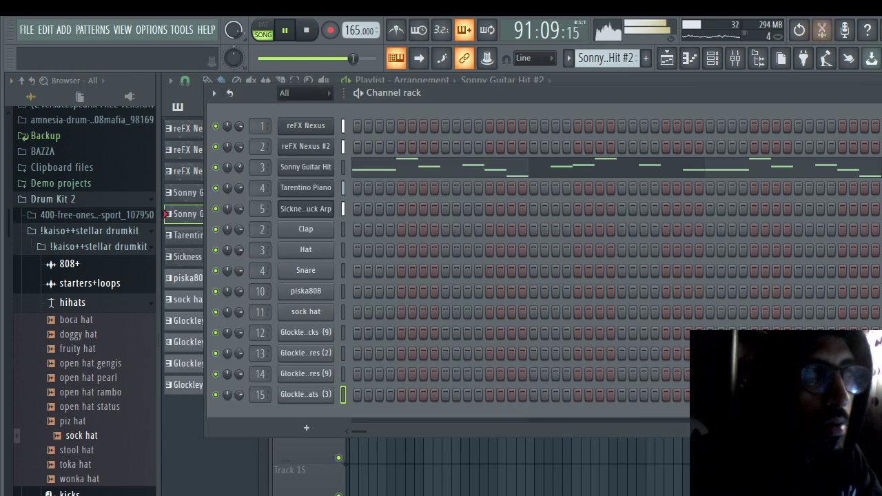
# Step: Lower the mixer volumes of Insert 5 and Insert 2 slightly
pyautogui.click(735, 58)
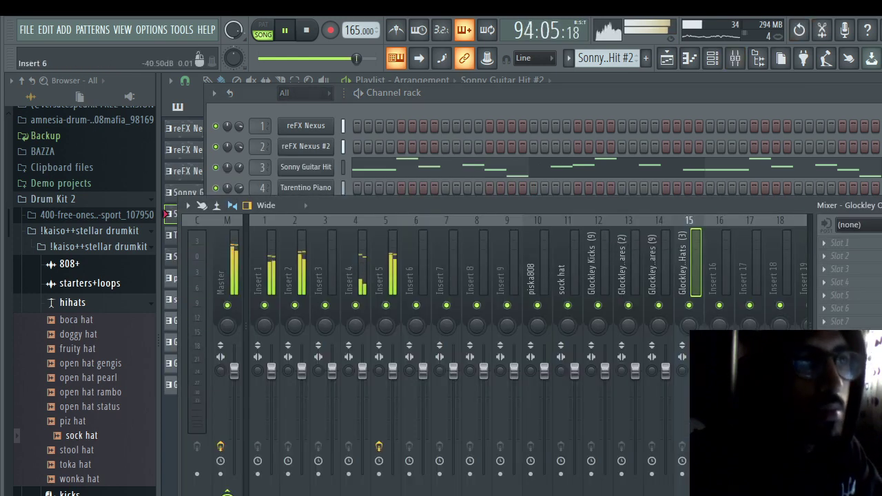
pyautogui.moveTo(393, 370); pyautogui.dragTo(392, 378)
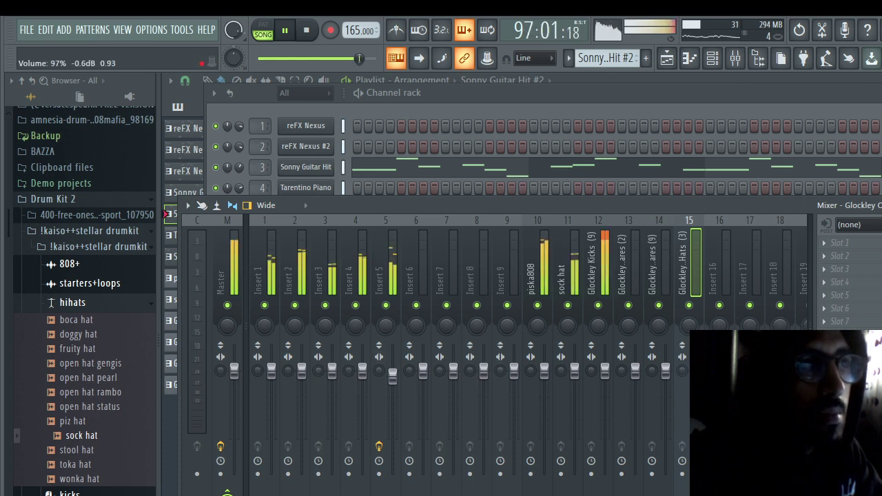
pyautogui.moveTo(301, 370); pyautogui.dragTo(301, 378)
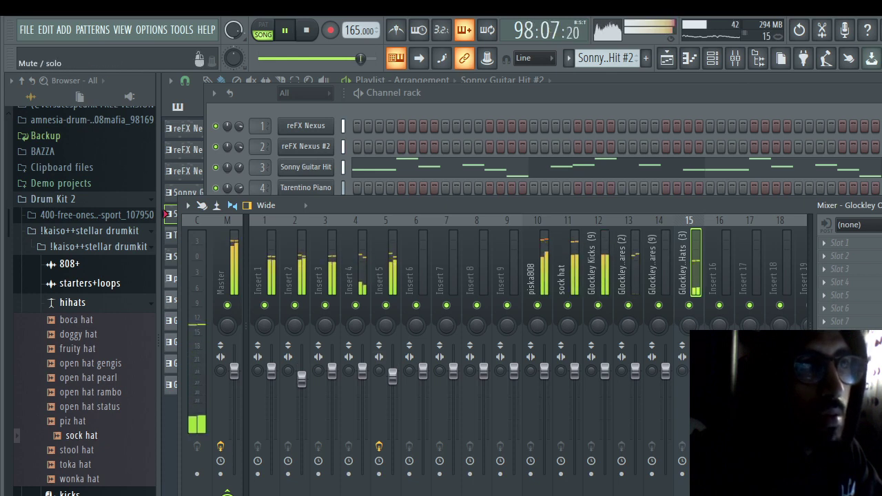
# Step: Add Fruity Soft Clipper to the Glockley Kicks (9) mixer track, lower its threshold and raise its post gain
pyautogui.click(598, 268)
pyautogui.click(840, 243)
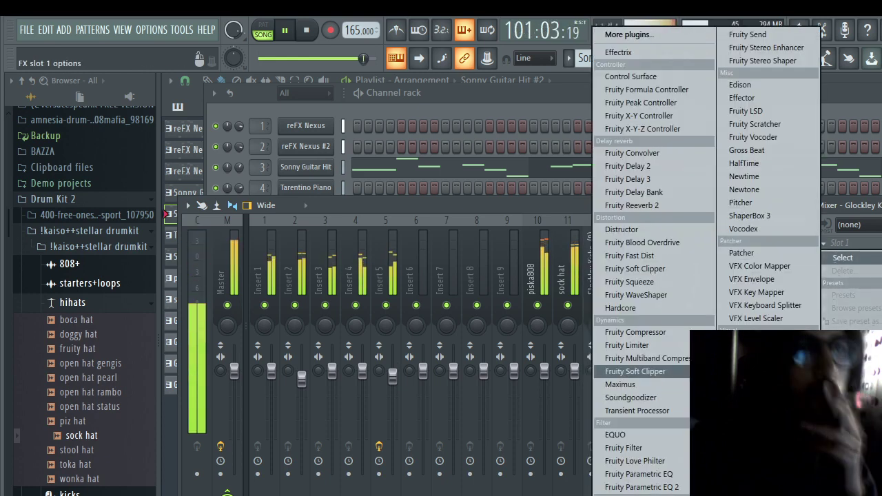
pyautogui.click(634, 371)
pyautogui.moveTo(226, 228); pyautogui.dragTo(225, 259)
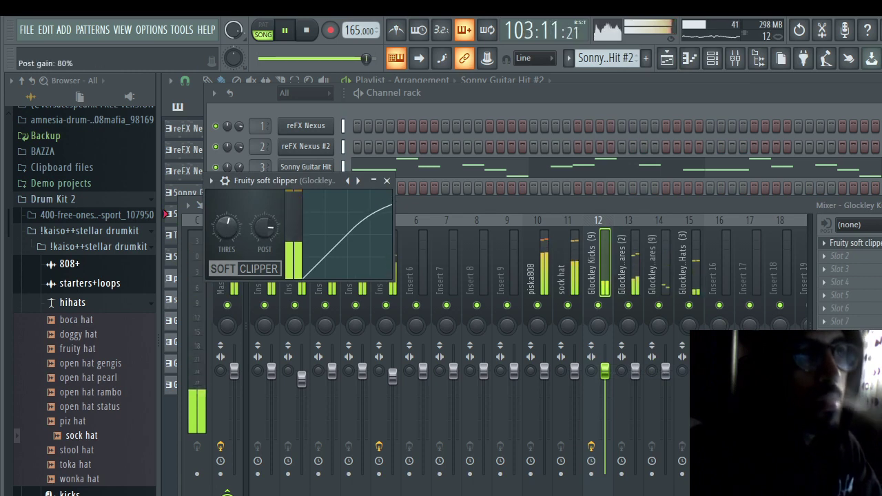
pyautogui.moveTo(265, 227); pyautogui.dragTo(264, 219)
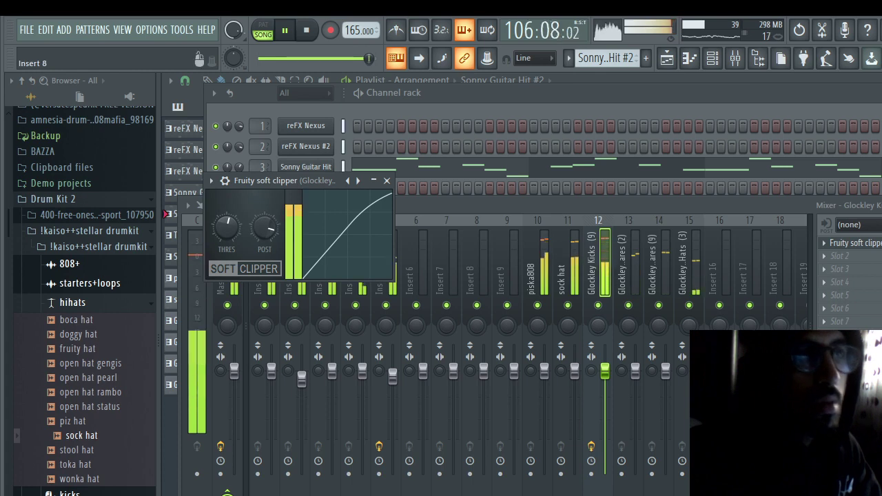
# Step: Add Fruity Parametric EQ 2 to the piska808 mixer track, boost band 3 slightly and move band 1 down to about 20 Hz
pyautogui.press('F9')
pyautogui.click(531, 275)
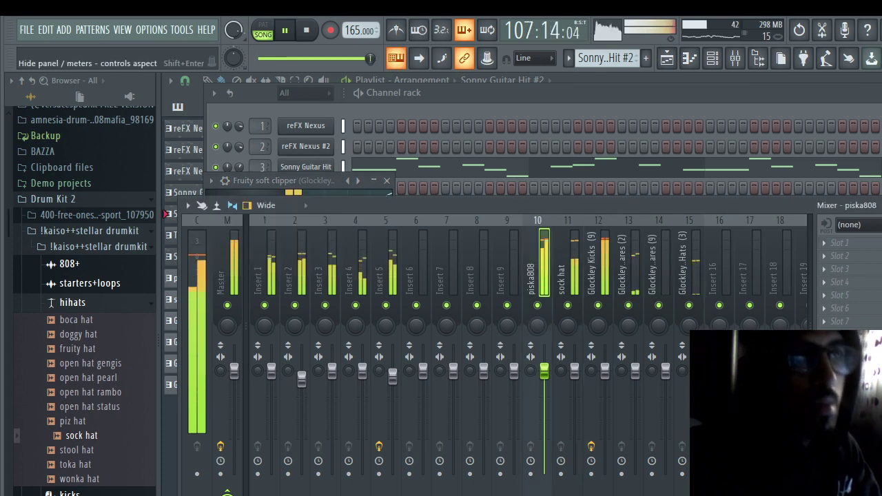
pyautogui.click(837, 242)
pyautogui.moveTo(841, 258)
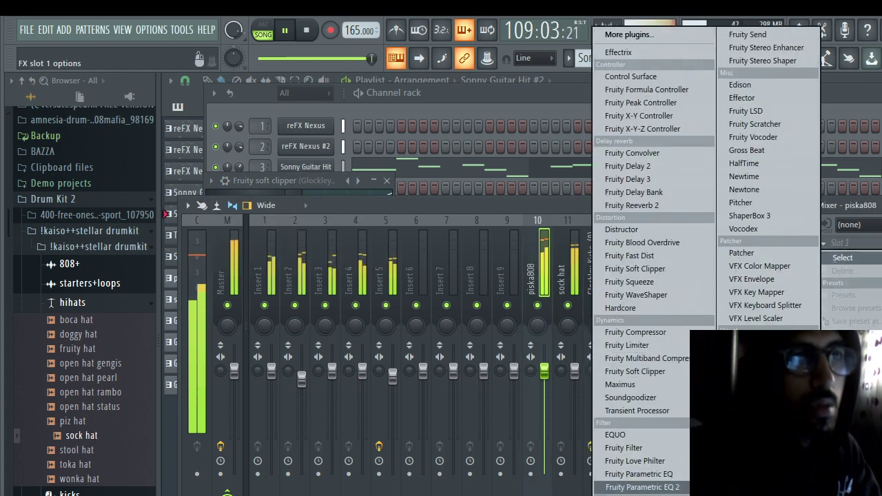
pyautogui.click(641, 487)
pyautogui.moveTo(401, 363)
pyautogui.mouseDown()
pyautogui.moveTo(412, 346)
pyautogui.moveTo(405, 355)
pyautogui.mouseUp()
pyautogui.moveTo(340, 363); pyautogui.dragTo(296, 366)
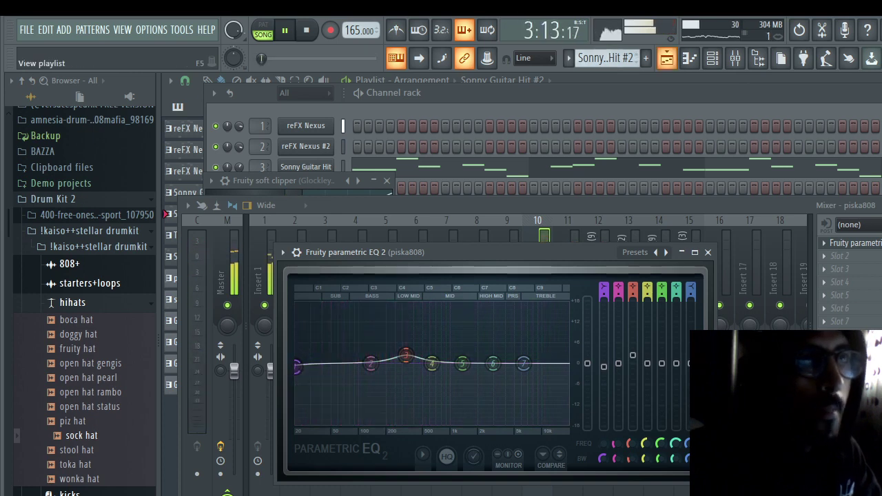
# Step: Return to the playlist and save the project in the Beats 2023 folder as Hard Trap Beat 79 165Bpm Fmin.flp
pyautogui.click(666, 57)
pyautogui.scroll(5, 579, 303)
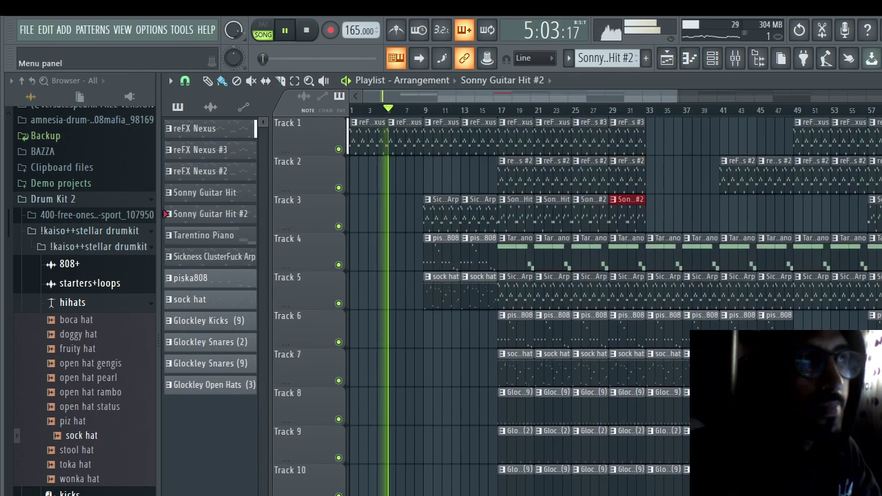
pyautogui.click(26, 30)
pyautogui.click(38, 93)
pyautogui.hotkey('ctrl', 's')
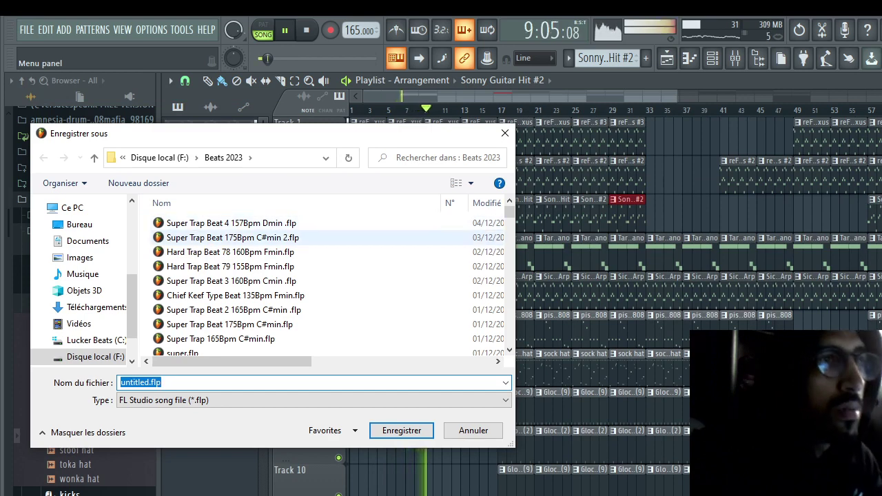
pyautogui.click(230, 251)
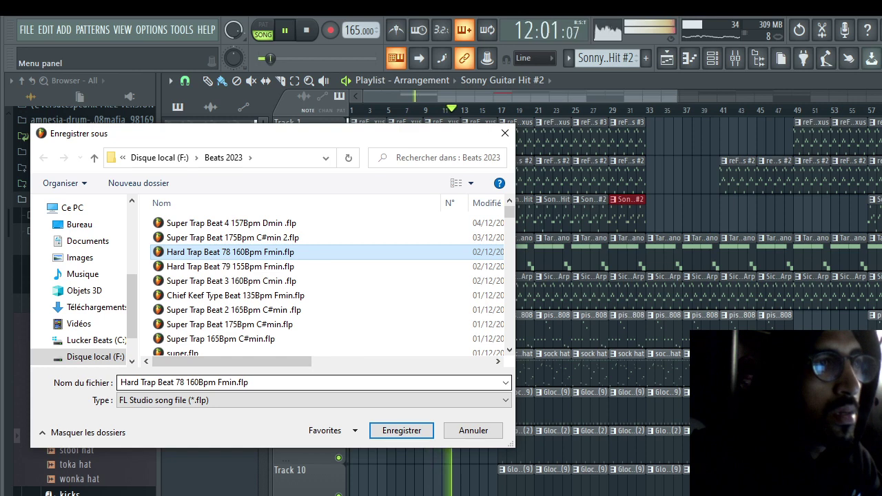
pyautogui.click(310, 382)
pyautogui.click(177, 382)
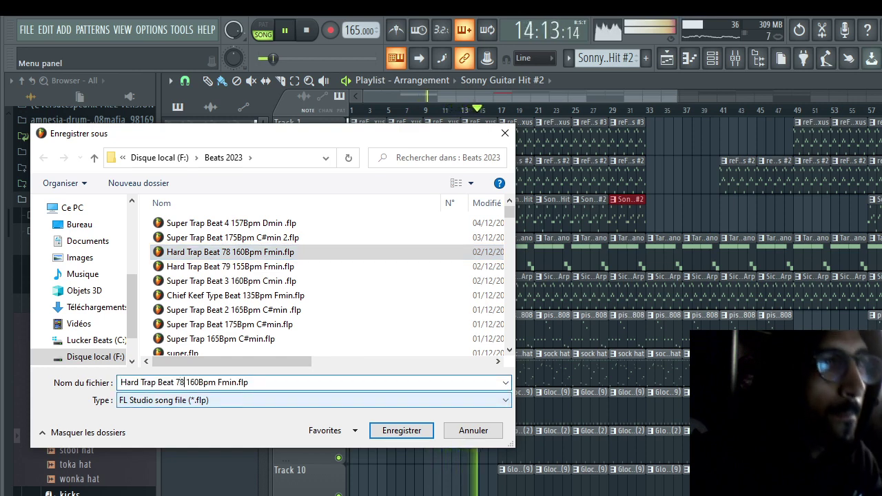
pyautogui.press('BackSpace')
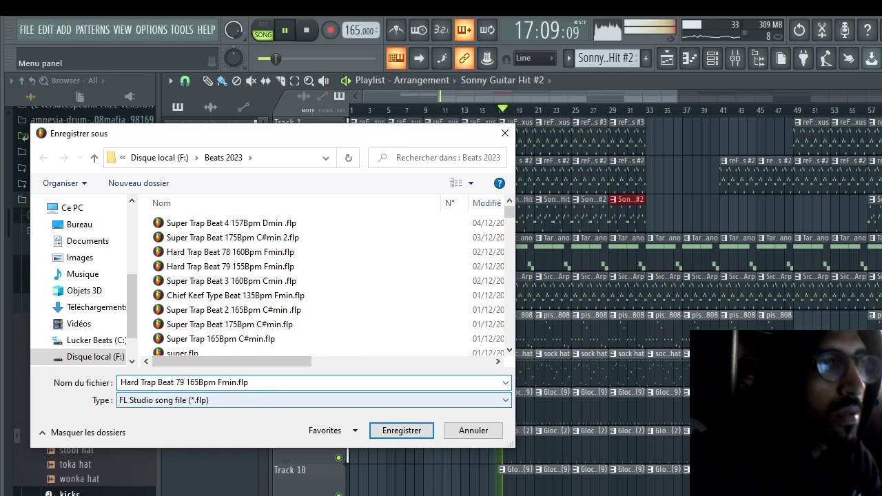
pyautogui.press('Return')
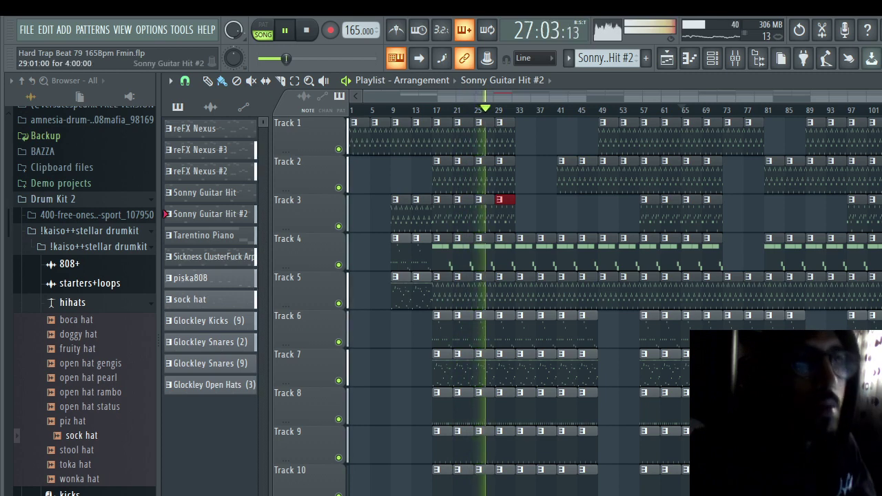
# Step: Make the Tarentino Piano clip at bar 29 on Track 4 unique and change its last two notes to G#3 and G3
pyautogui.rightClick(495, 240)
pyautogui.click(531, 329)
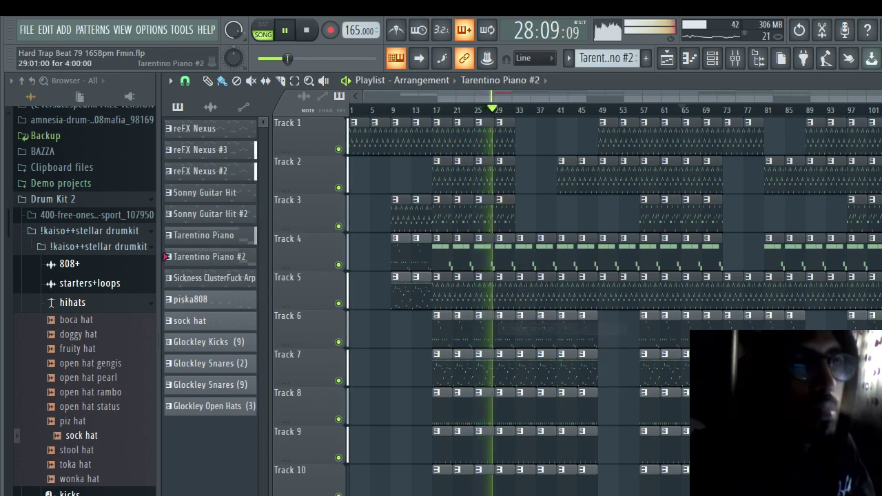
pyautogui.press('F7')
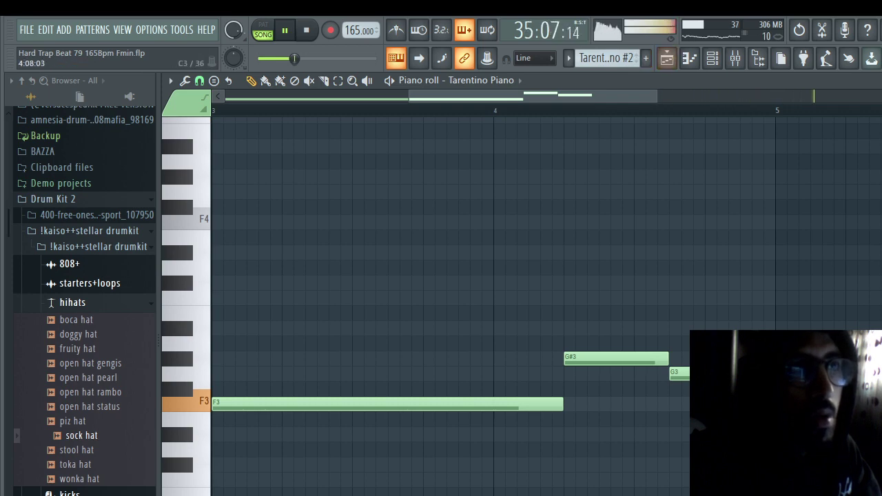
pyautogui.press('F6')
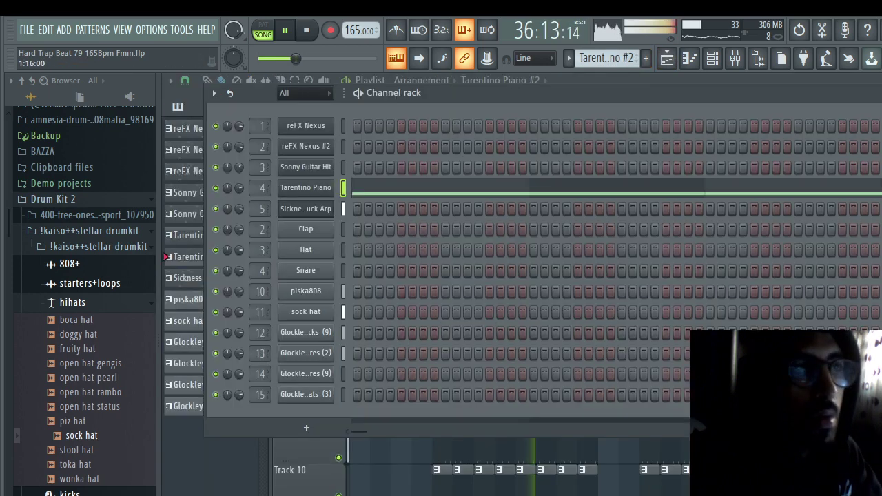
pyautogui.press('F6')
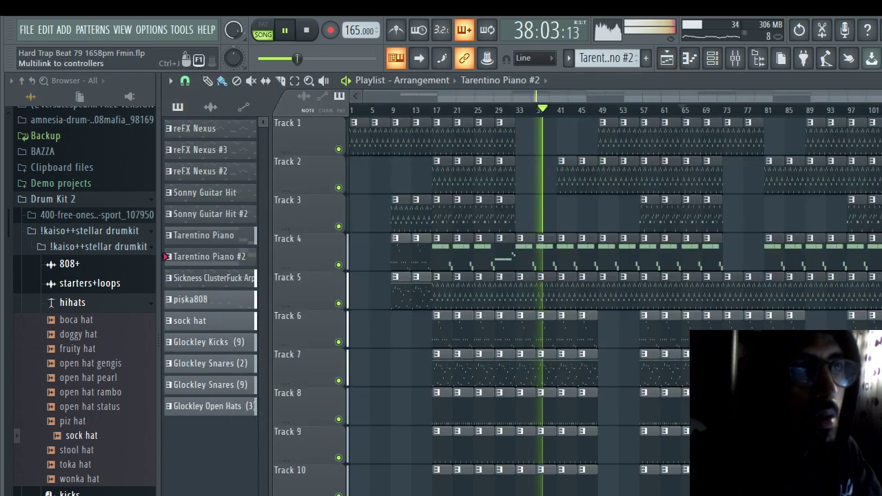
# Step: Make the piska808 clip at bar 29 on Track 6 unique and move its last two notes up to G#5 and G5
pyautogui.scroll(3, 496, 324)
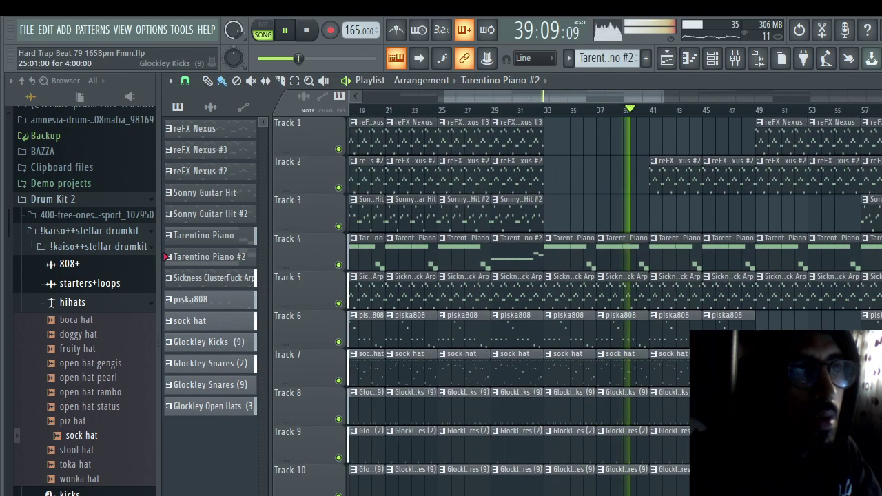
pyautogui.rightClick(490, 320)
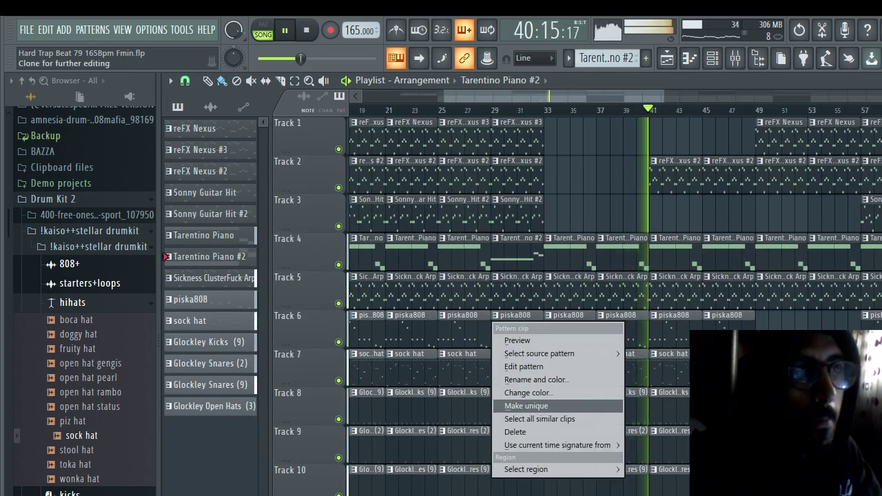
pyautogui.click(523, 406)
pyautogui.press('F7')
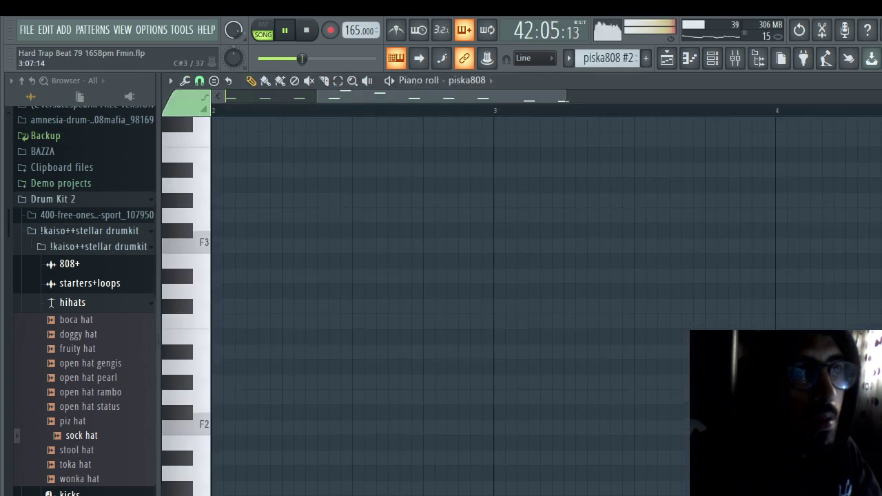
pyautogui.scroll(-4, 358, 289)
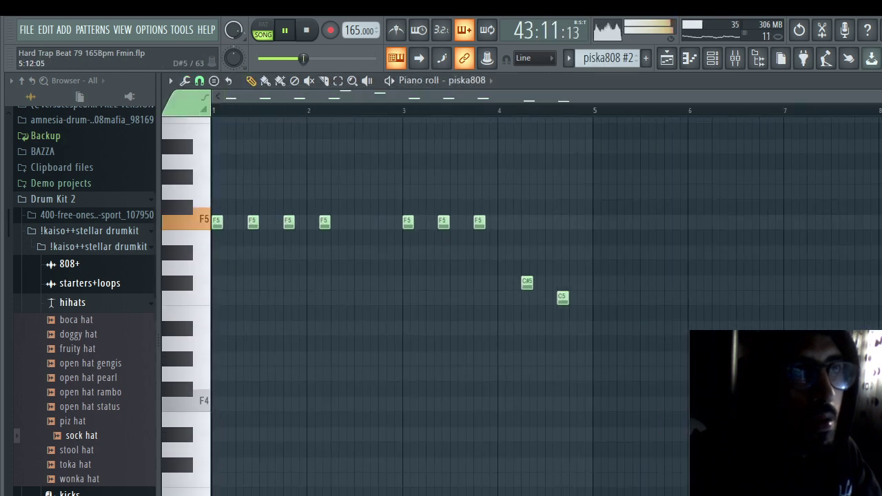
pyautogui.moveTo(654, 261); pyautogui.dragTo(517, 336)
pyautogui.moveTo(589, 290); pyautogui.dragTo(589, 275)
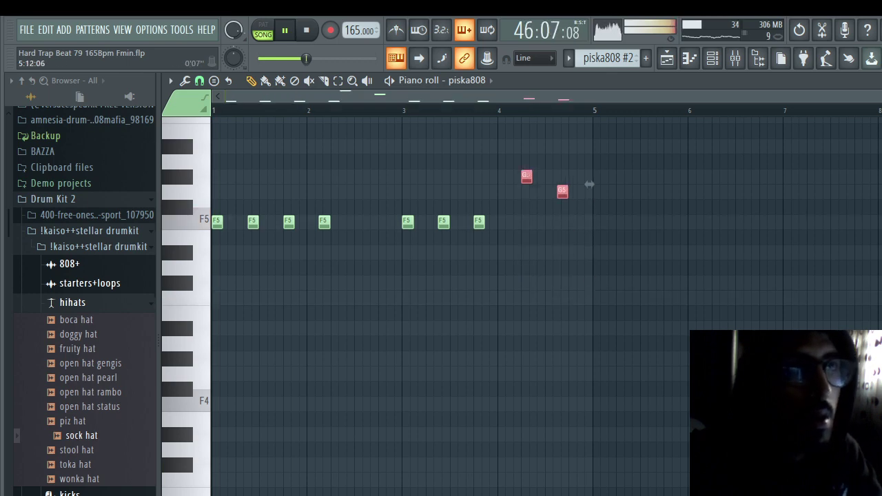
pyautogui.press('F5')
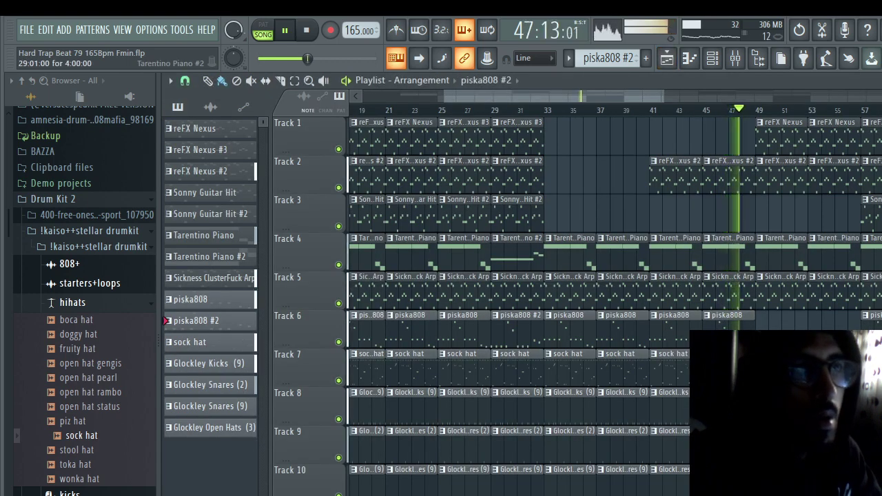
# Step: Replace the Tarentino Piano clip at bar 69 on Track 4 with a Tarentino Piano #2 clip
pyautogui.click(166, 256)
pyautogui.scroll(-4, 706, 241)
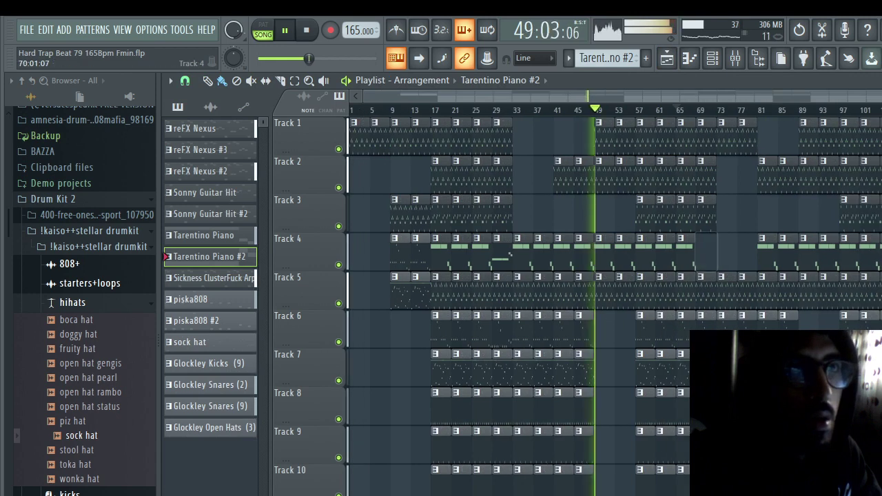
pyautogui.moveTo(710, 239); pyautogui.dragTo(704, 239)
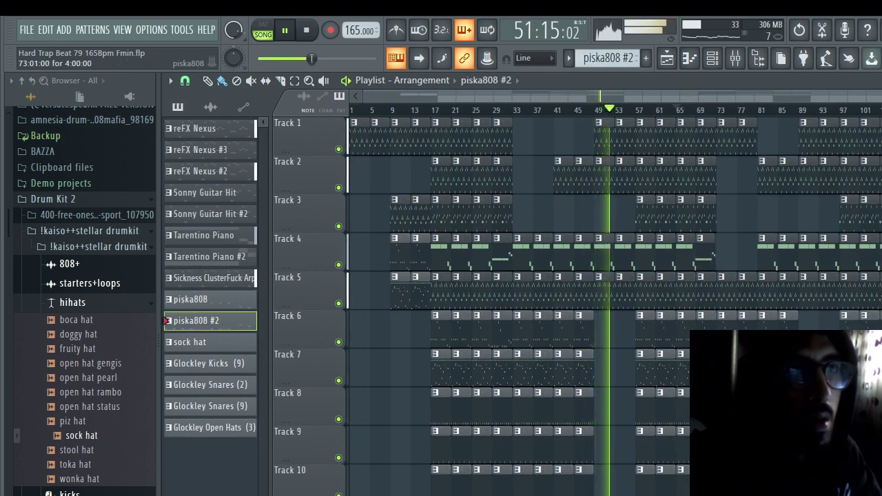
# Step: Place piska808 #2 clips at bars 69 and 109 on Track 6 and a Tarentino Piano #2 clip at bar 109 on Track 4
pyautogui.click(702, 316)
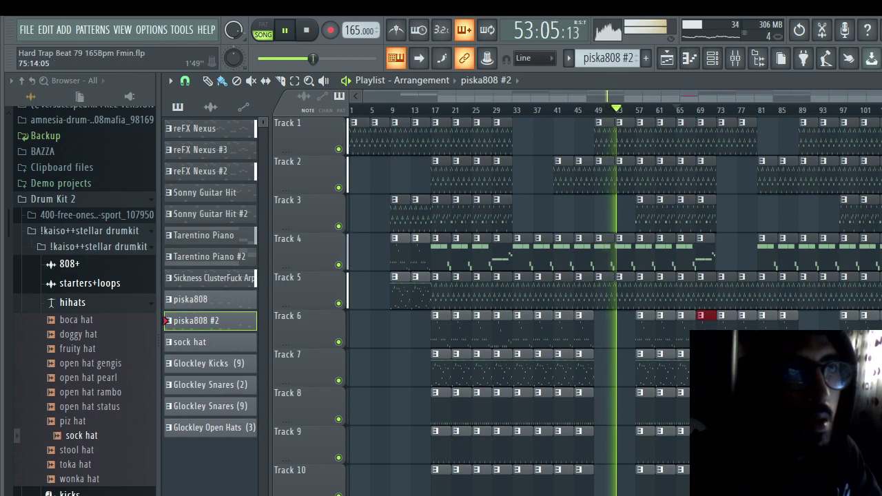
pyautogui.scroll(4, 724, 275)
pyautogui.moveTo(641, 247); pyautogui.dragTo(645, 247)
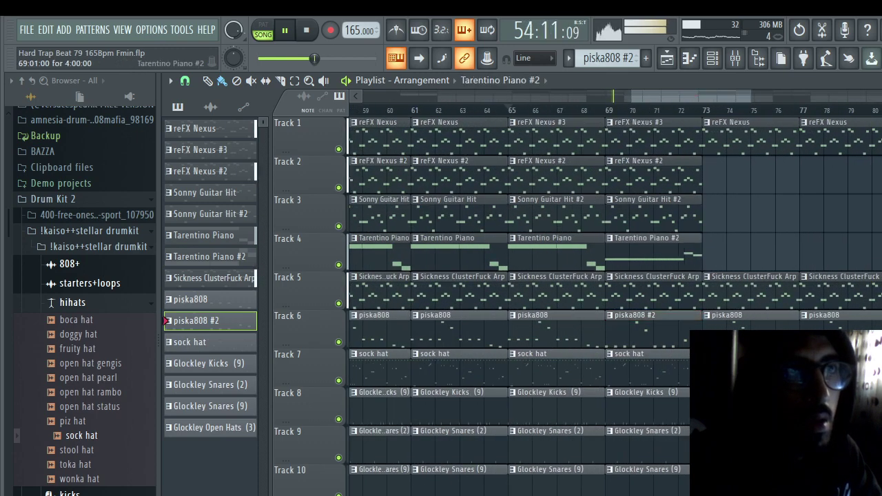
pyautogui.scroll(-4, 696, 276)
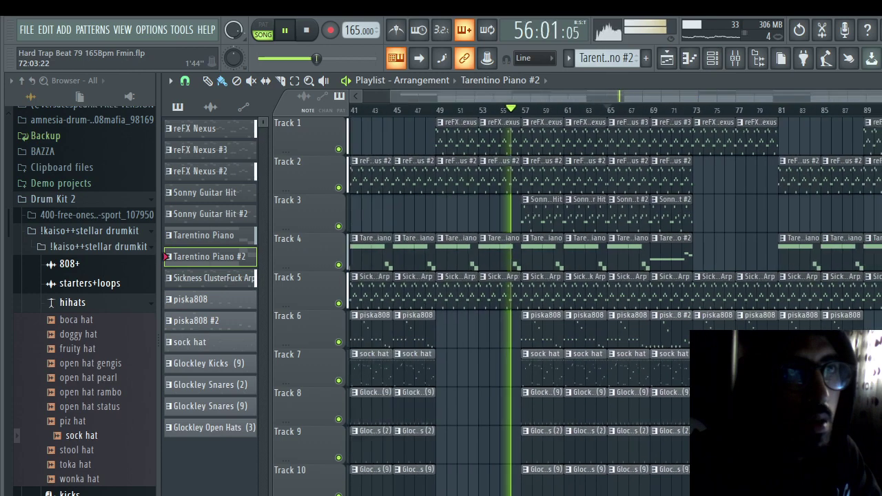
pyautogui.scroll(4, 613, 306)
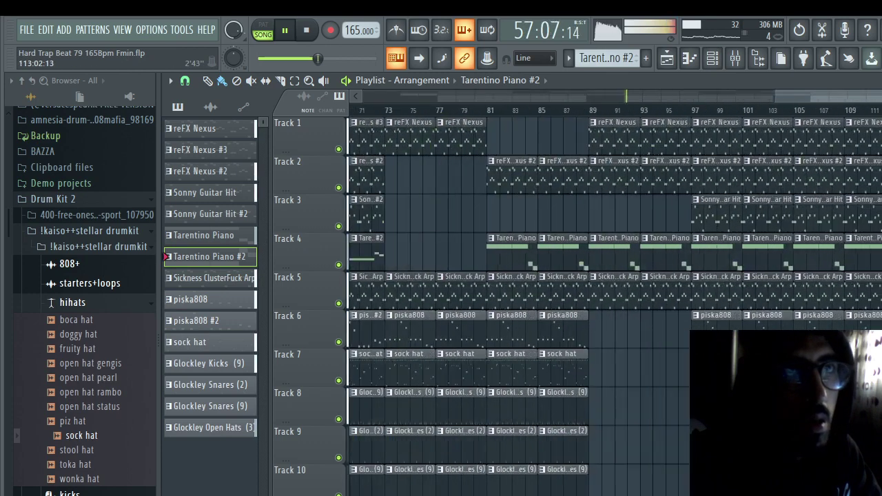
pyautogui.click(820, 256)
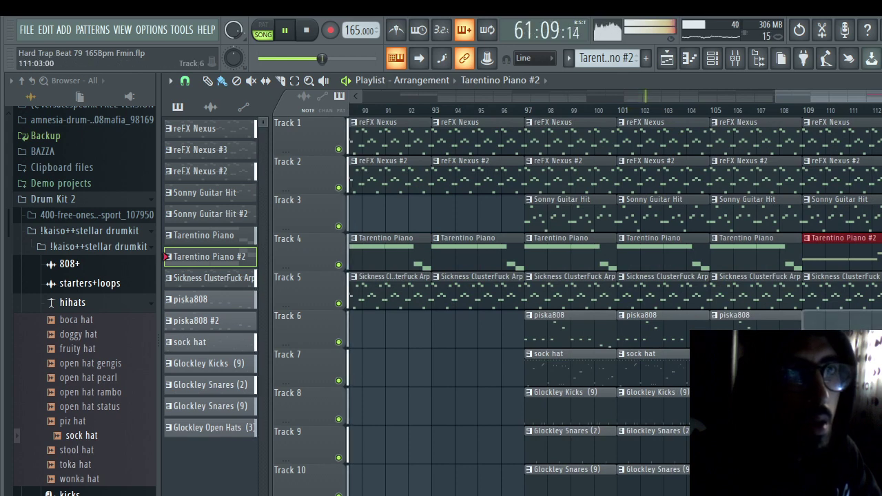
pyautogui.moveTo(196, 320); pyautogui.dragTo(819, 321)
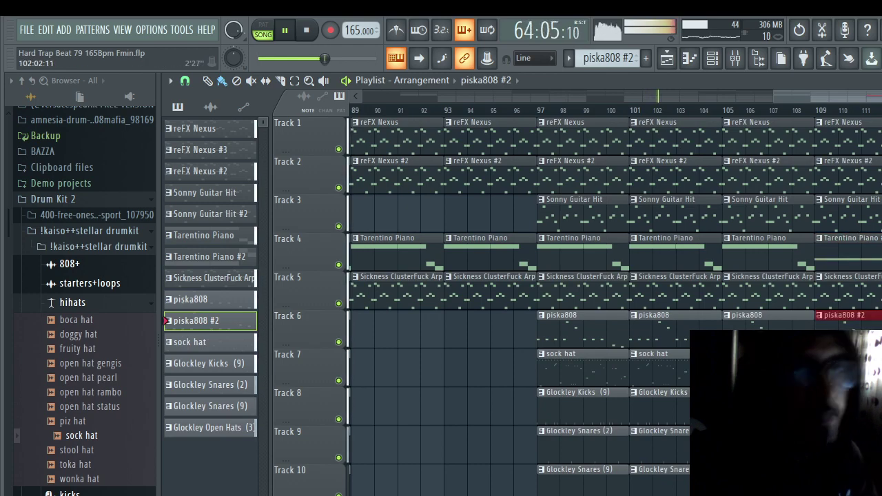
# Step: Add a Fruity Limiter after the Fruity soft clipper on the Glockley Kicks (9) mixer track
pyautogui.scroll(-5, 579, 304)
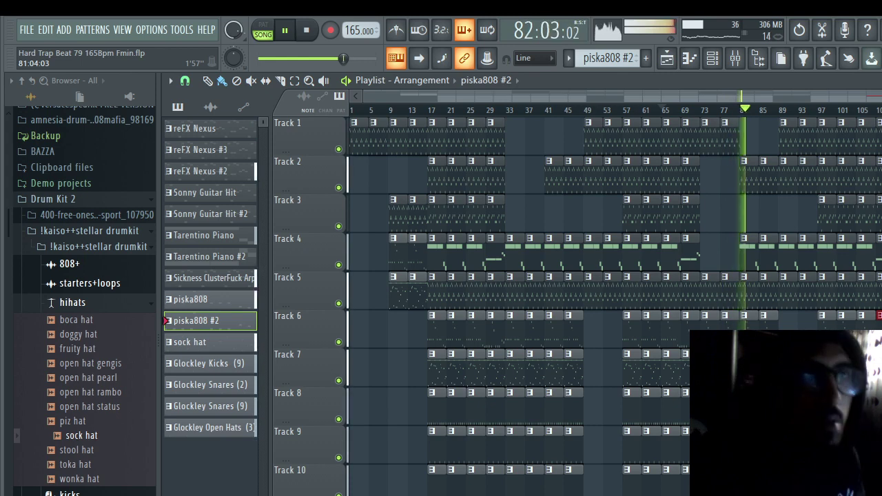
pyautogui.click(734, 58)
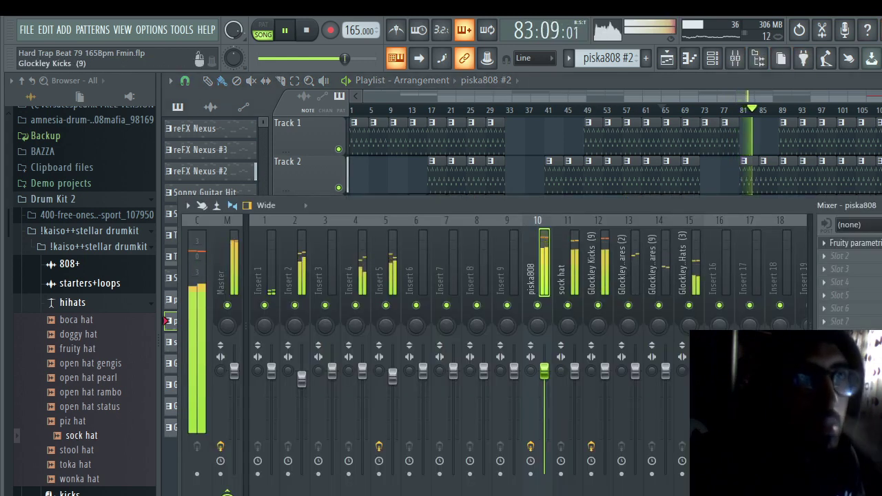
pyautogui.click(598, 276)
pyautogui.click(847, 256)
pyautogui.click(626, 345)
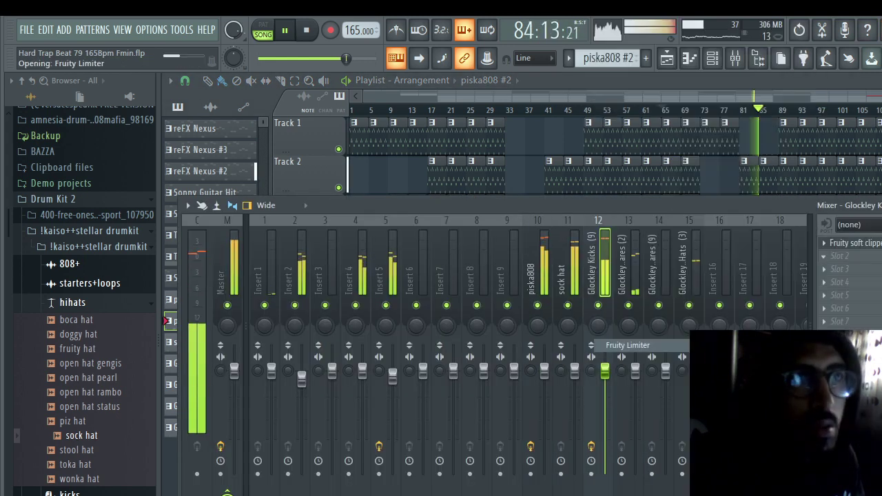
# Step: Turn the limiter's attack and release down to minimum, set its gain to 4.0 dB and slightly lower the ceiling
pyautogui.moveTo(439, 350); pyautogui.dragTo(478, 365)
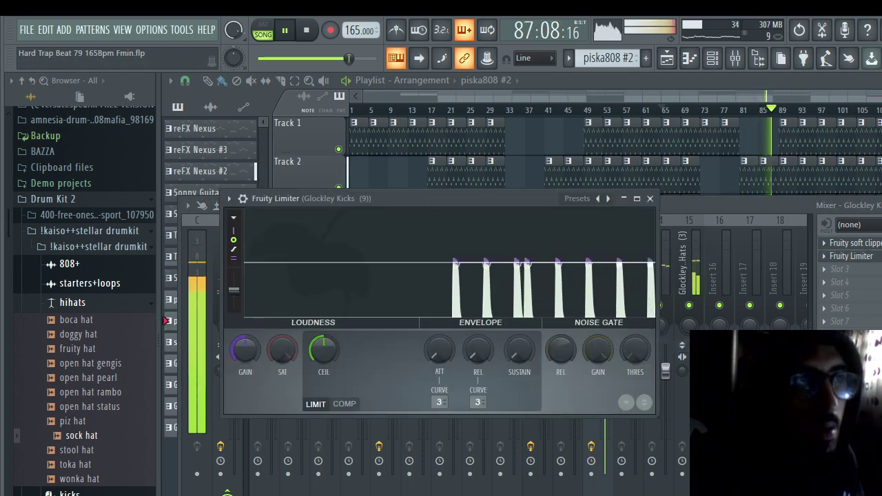
pyautogui.moveTo(245, 350); pyautogui.dragTo(245, 332)
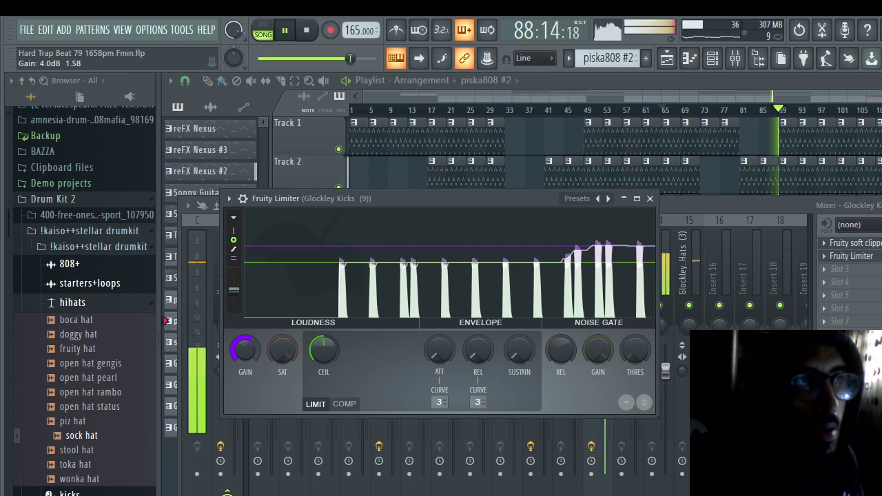
pyautogui.moveTo(323, 350); pyautogui.dragTo(323, 353)
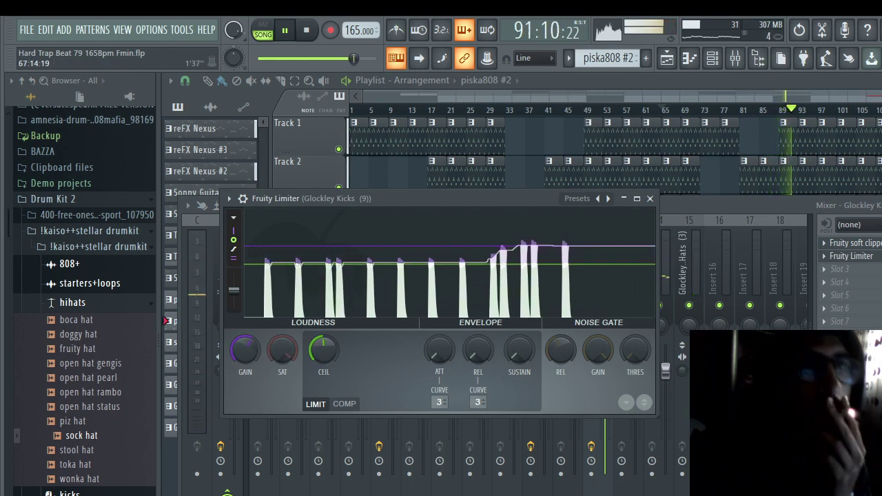
pyautogui.press('F5')
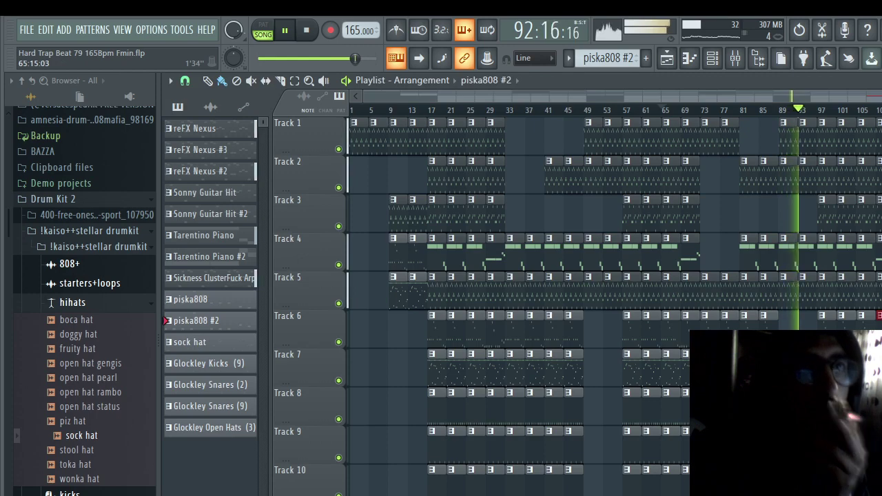
# Step: Duplicate the bar 109 clips on Tracks 1–5 to bars 113 and 117, and delete the duplicated Sonny Guitar Hit clips from Track 3
pyautogui.scroll(5, 620, 275)
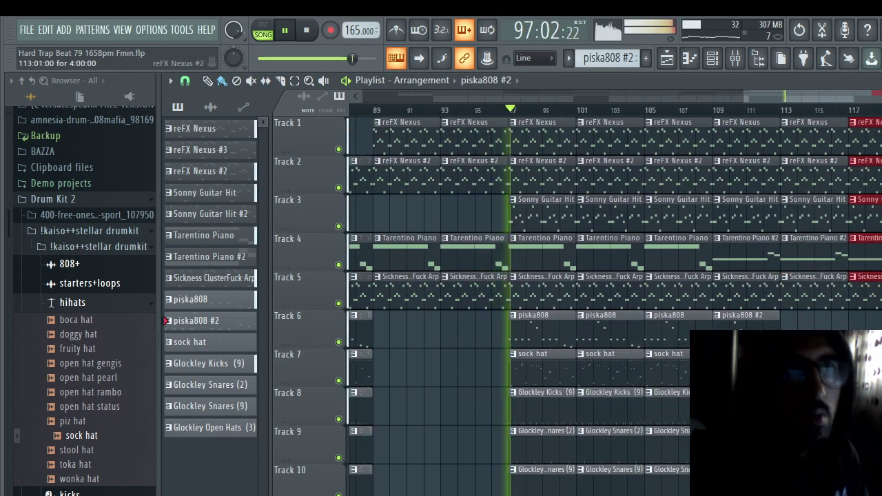
pyautogui.rightClick(813, 213)
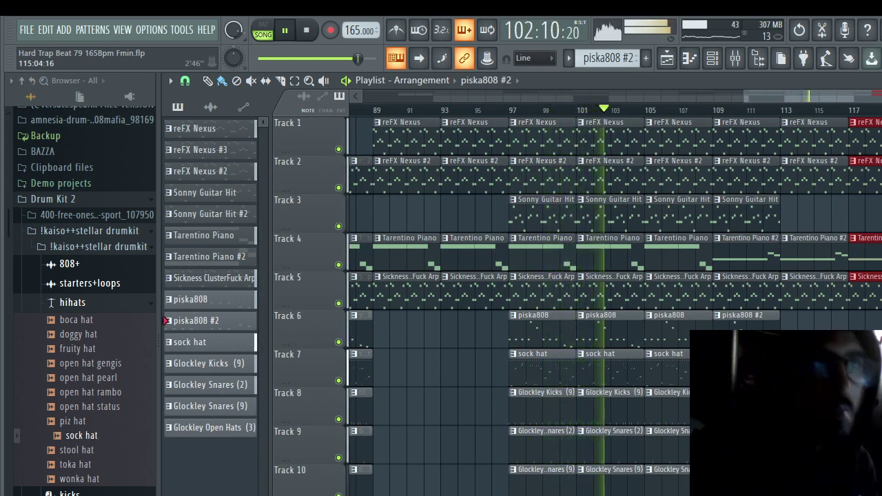
# Step: Select the whole arrangement from bar 1 to bar 123 and stop playback with the position back at the start
pyautogui.scroll(-5, 613, 304)
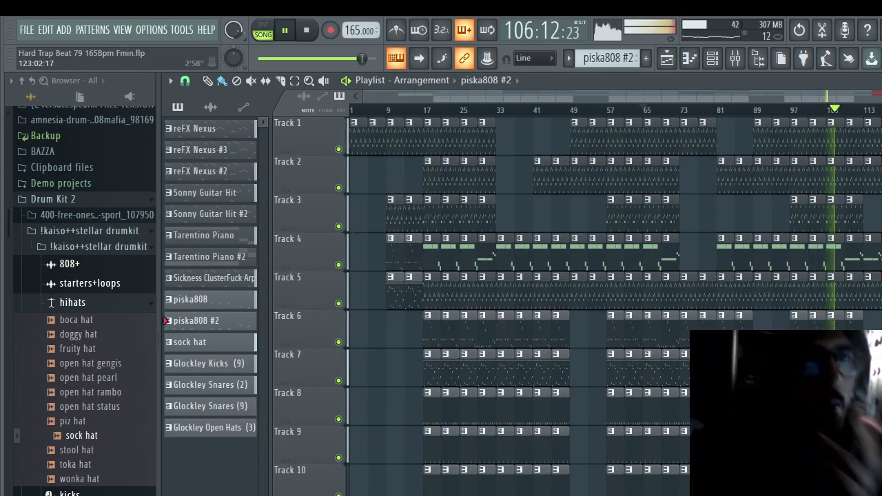
pyautogui.scroll(5, 613, 303)
pyautogui.scroll(-5, 613, 304)
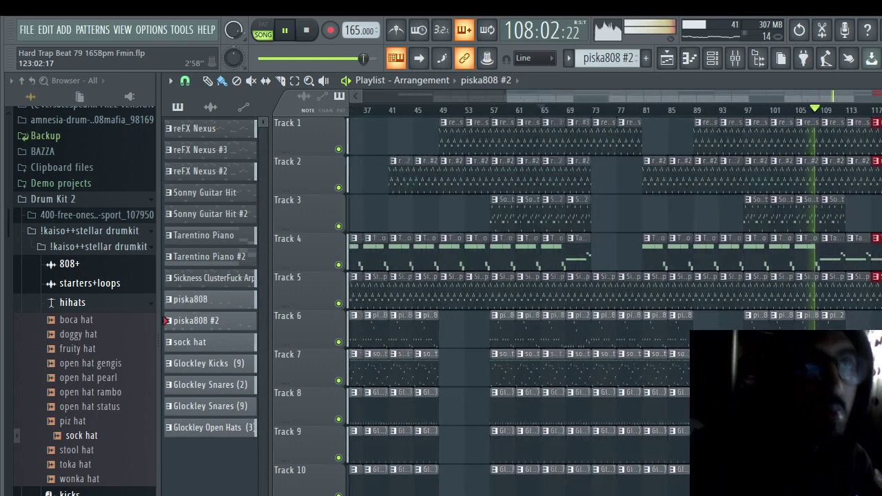
pyautogui.hotkey('ctrl', 'a')
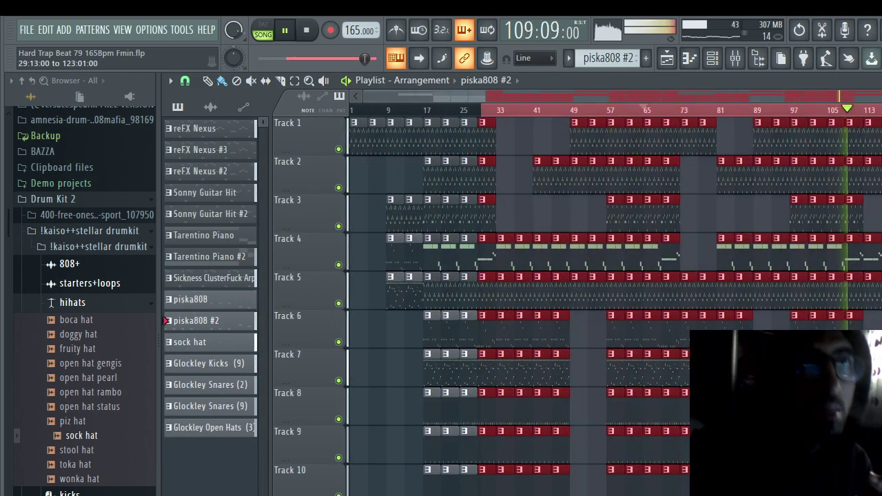
pyautogui.scroll(6, 613, 303)
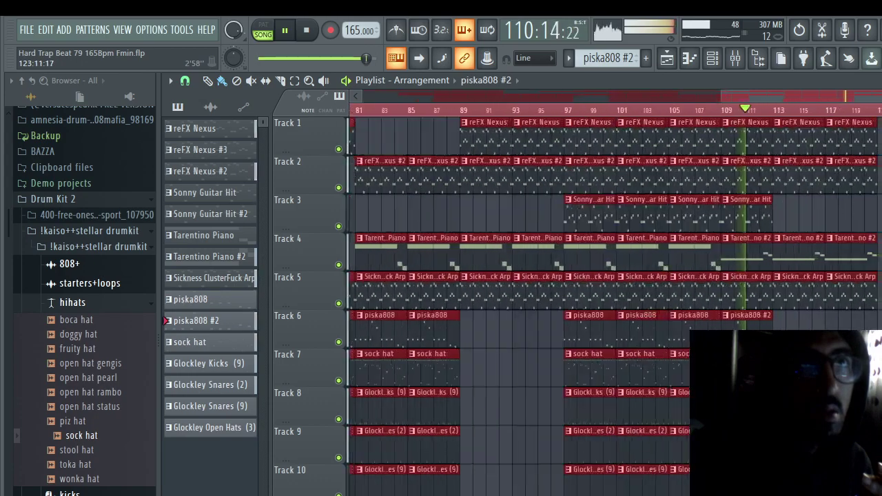
pyautogui.scroll(-4, 613, 303)
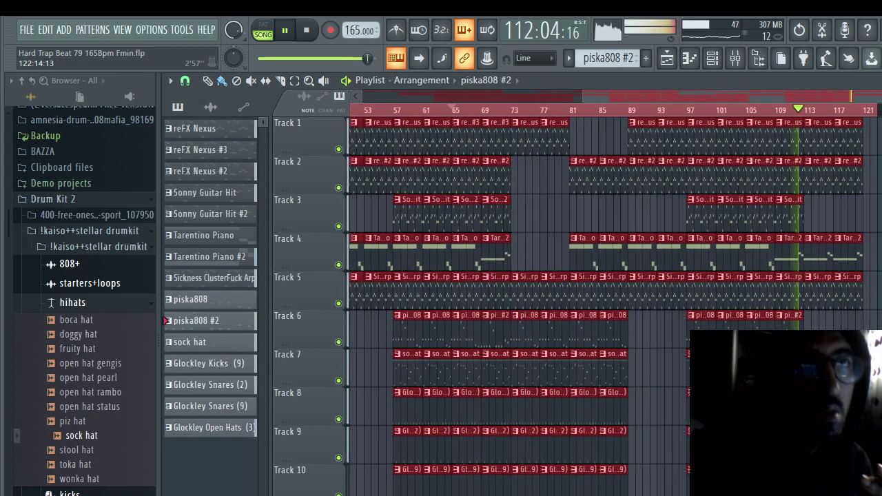
pyautogui.scroll(2, 613, 303)
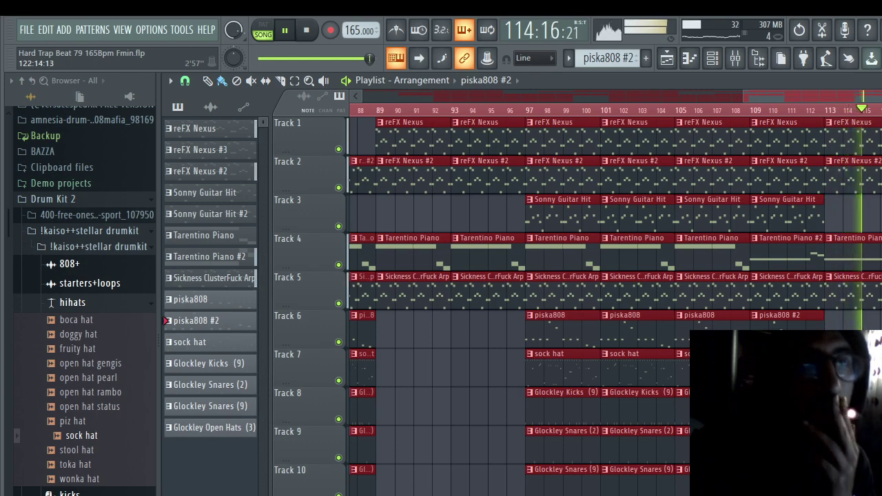
pyautogui.scroll(-4, 613, 303)
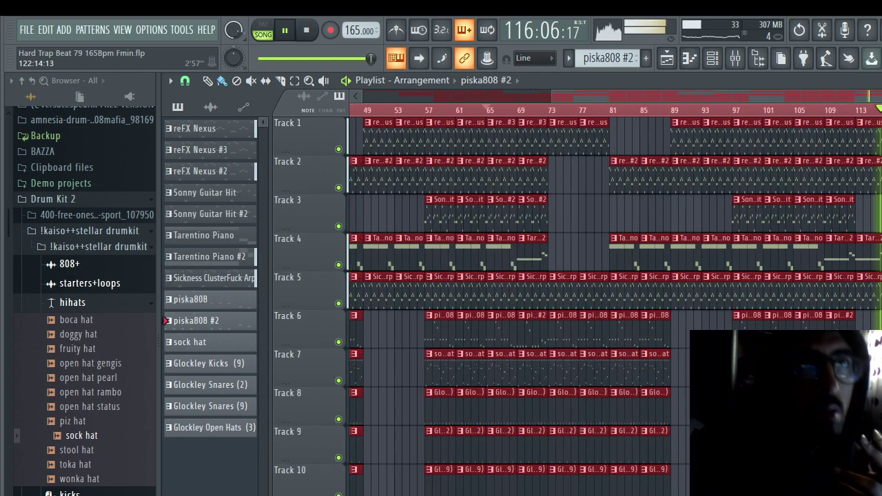
pyautogui.scroll(2, 613, 303)
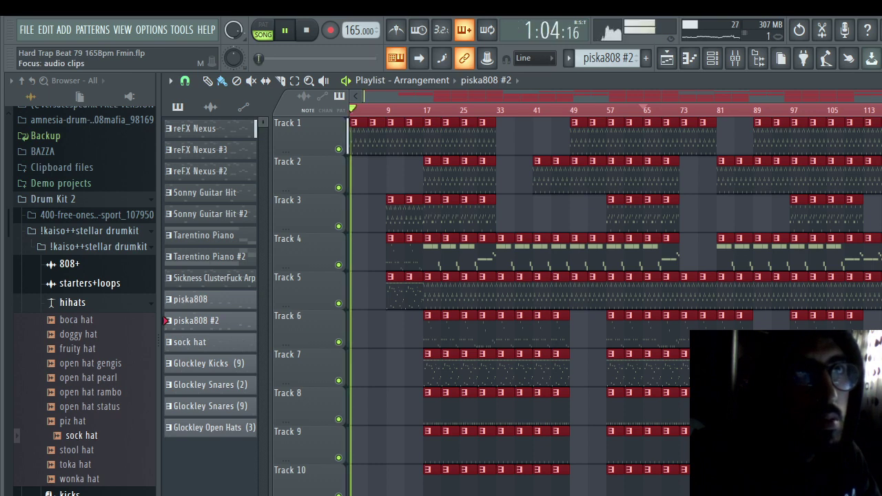
pyautogui.press('space')
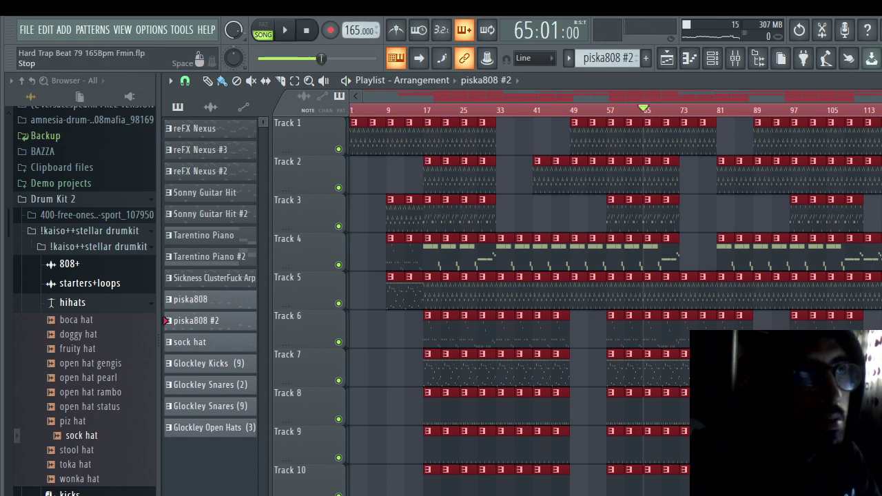
pyautogui.press('space')
pyautogui.press('space')
pyautogui.click(26, 30)
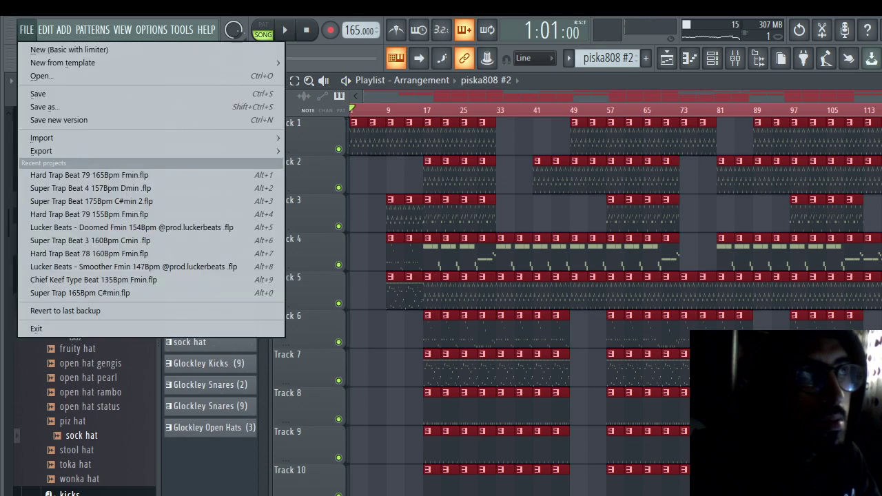
pyautogui.moveTo(44, 29)
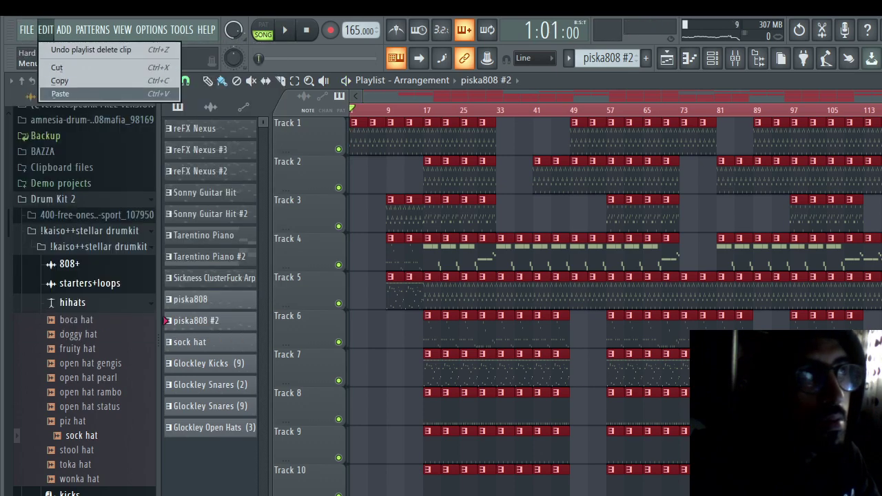
pyautogui.press('F6')
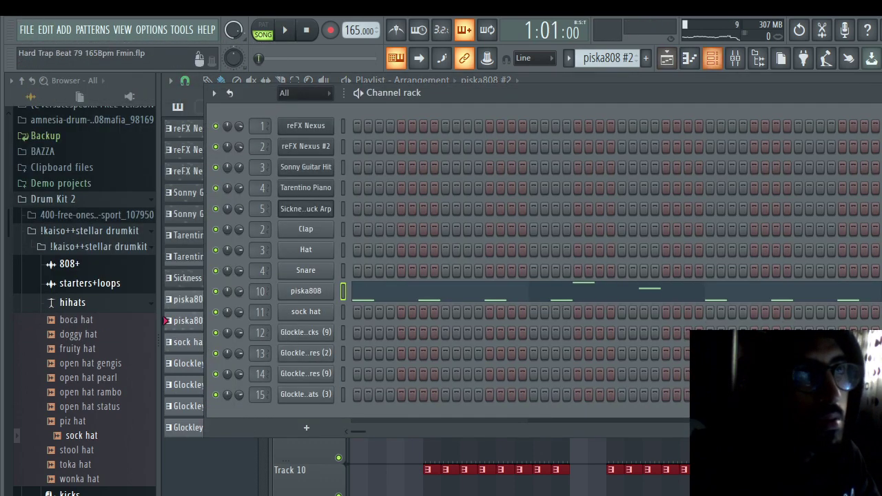
# Step: Export the selection to Beats 2023 as Hard Trap Beat 79 165Bpm Fmin in 32Bit float WAV and 320kbps MP3 with split mixer tracks
pyautogui.click(26, 30)
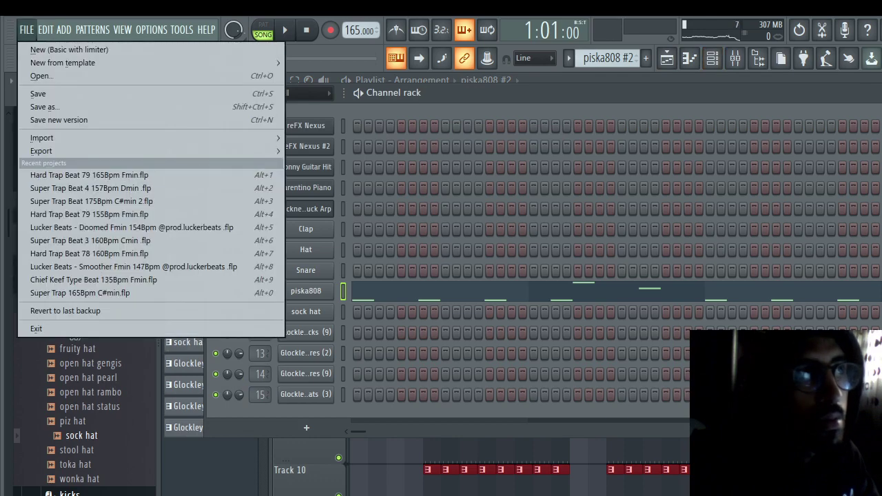
pyautogui.moveTo(41, 152)
pyautogui.click(314, 162)
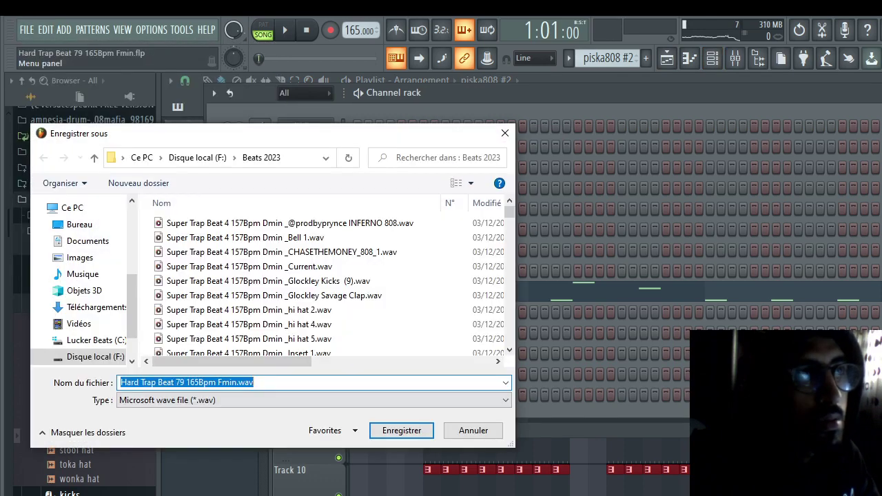
pyautogui.press('Return')
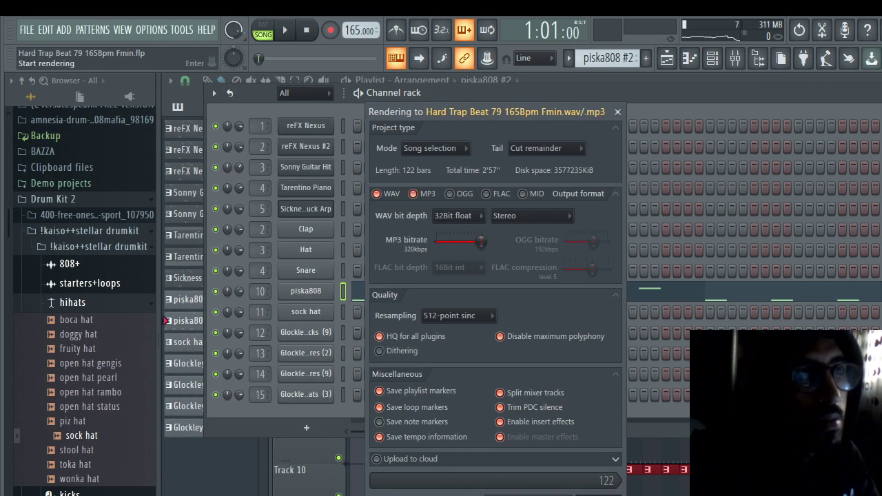
pyautogui.press('Return')
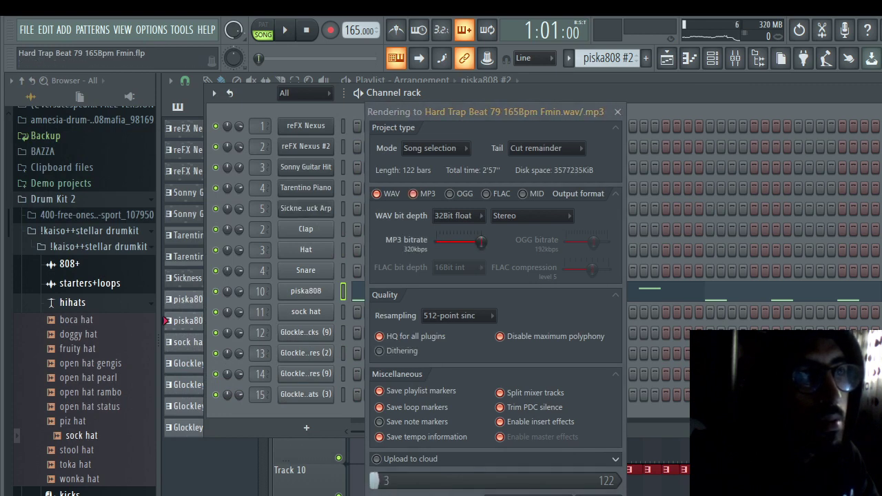